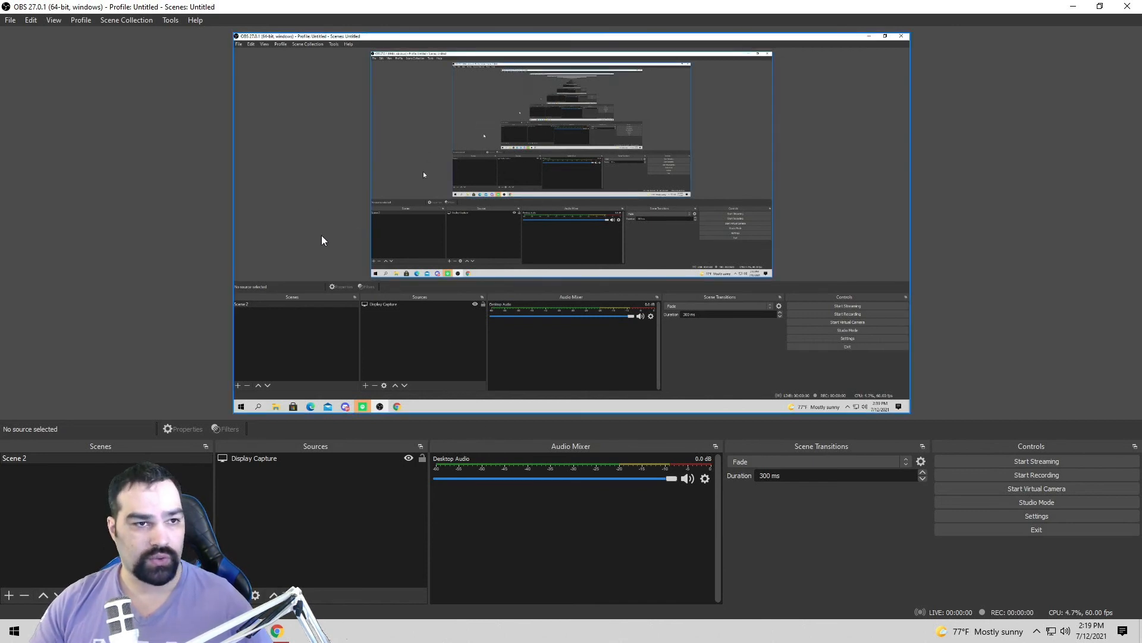
Step: Switch to Chrome and follow the obs-websocket forum resource to its 4.9.1 GitHub release
left_click(285, 636)
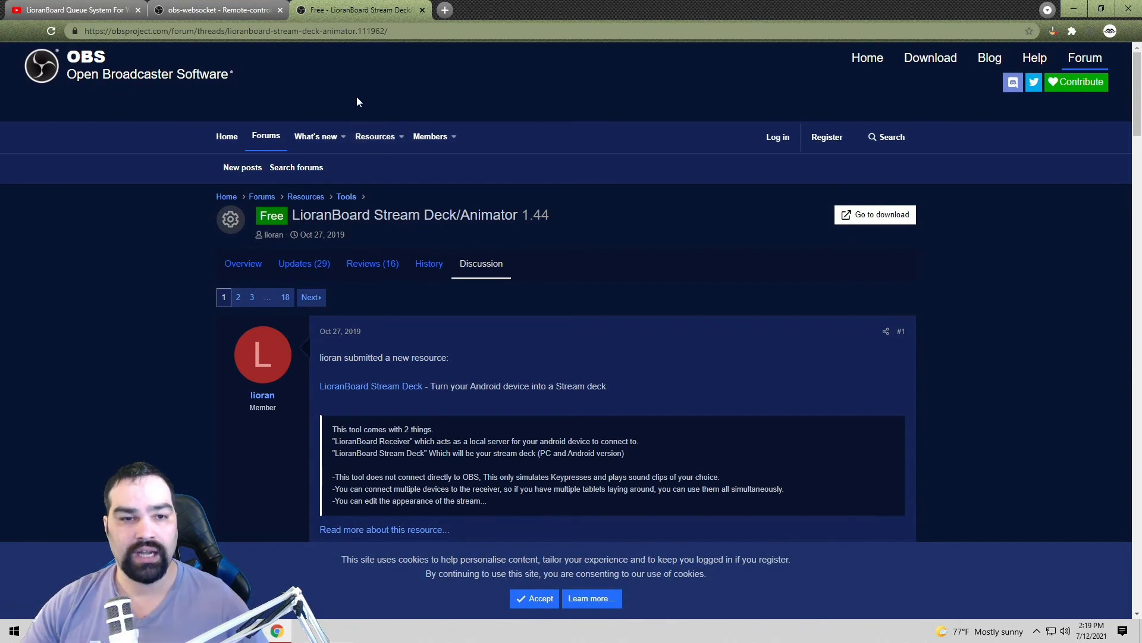
left_click(221, 11)
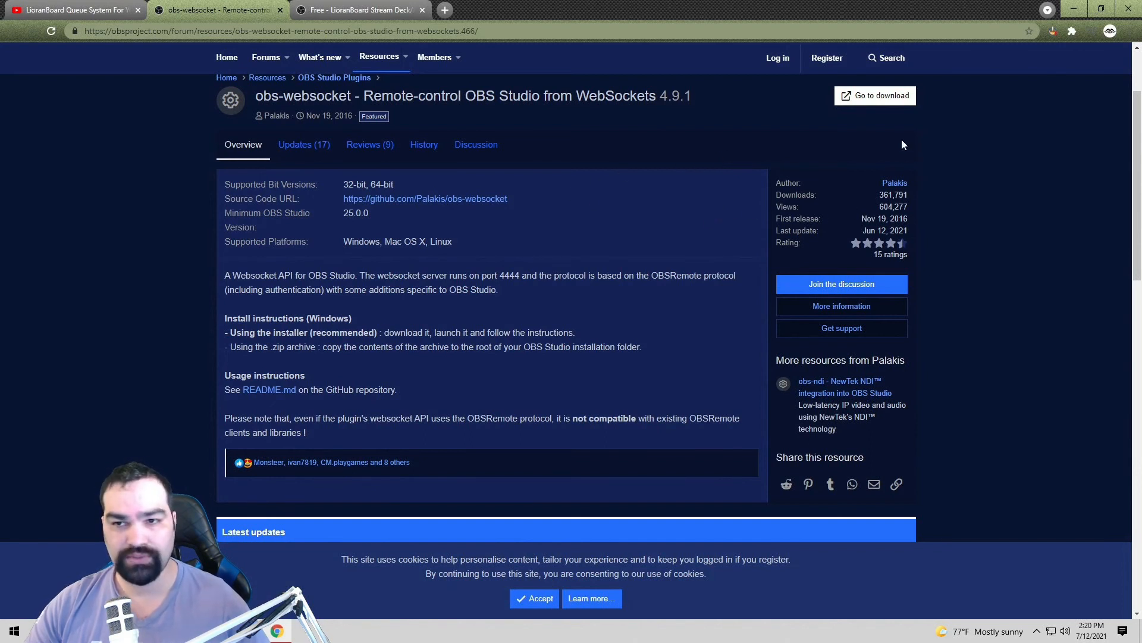
left_click(869, 95)
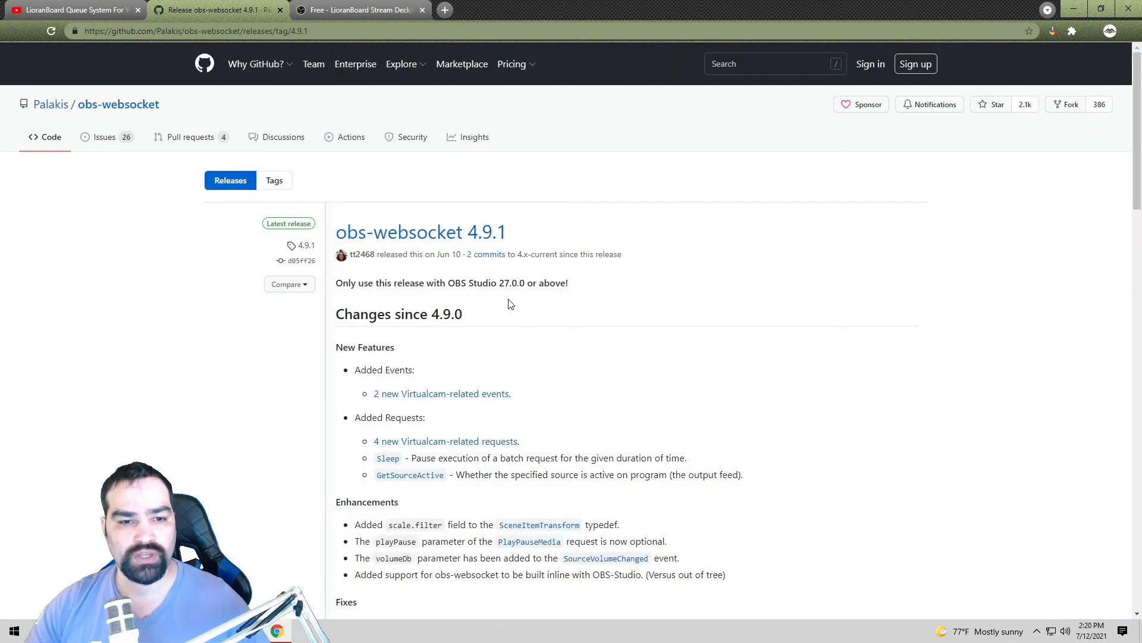
Step: Download obs-websocket-4.9.1-Windows-Installer.exe from the release Assets and run it
scroll(525, 299, "down", 10)
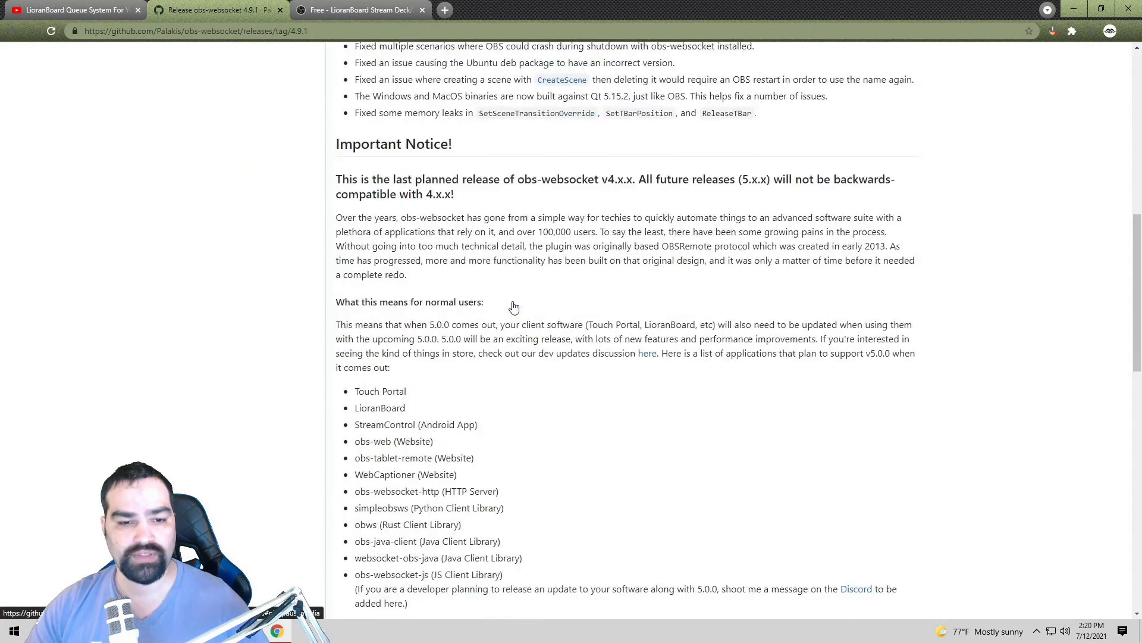
scroll(514, 307, "down", 12)
scroll(488, 327, "down", 4)
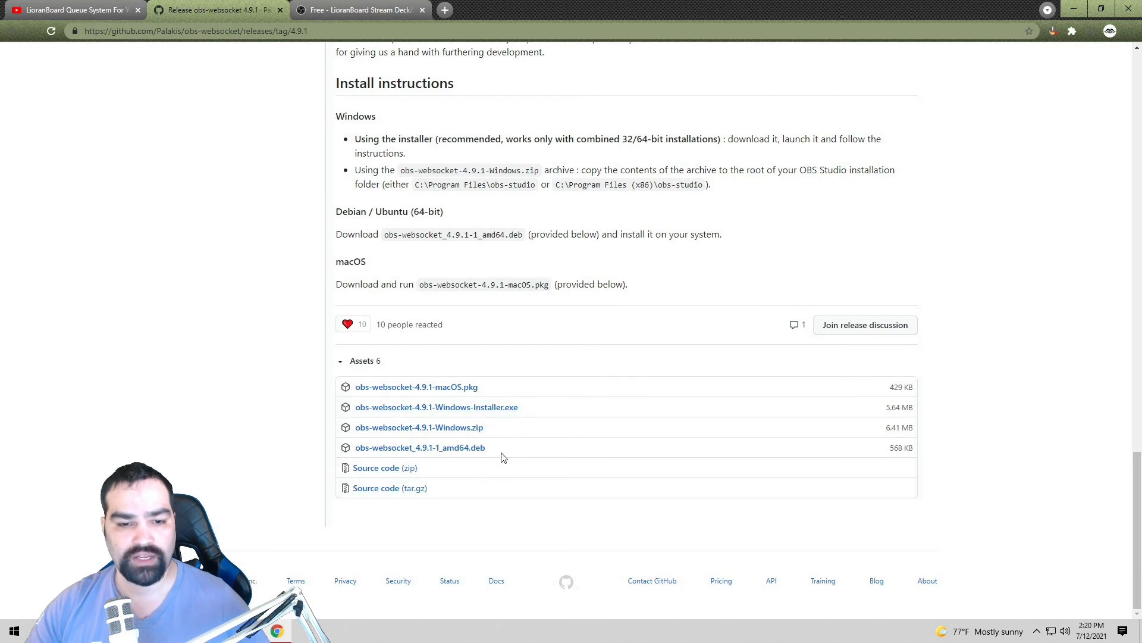
left_click(505, 413)
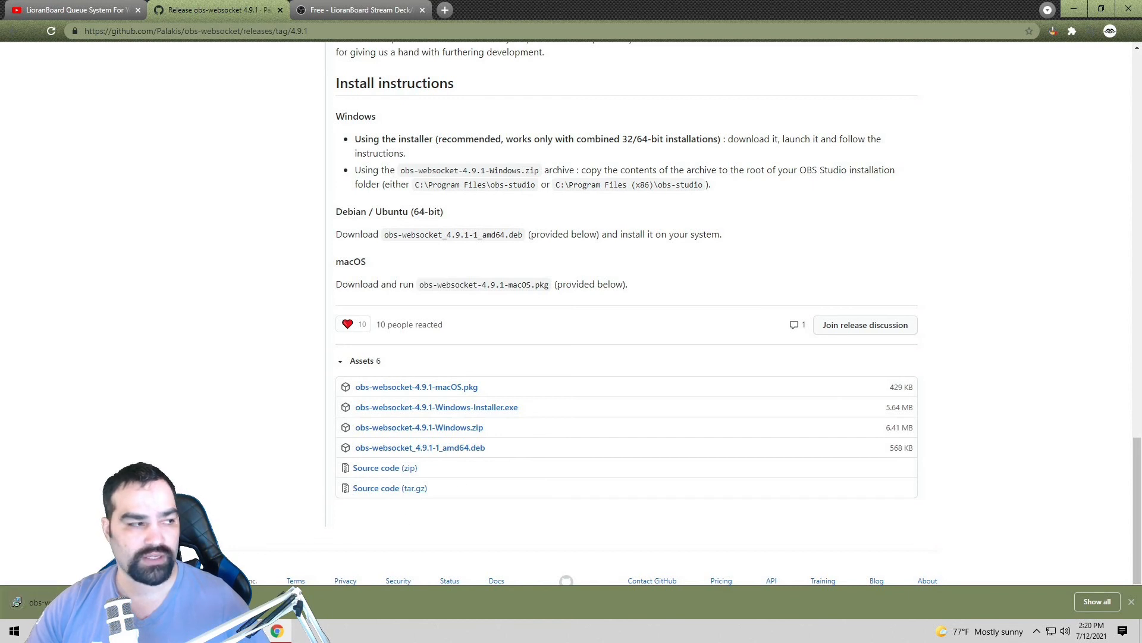
left_click(78, 602)
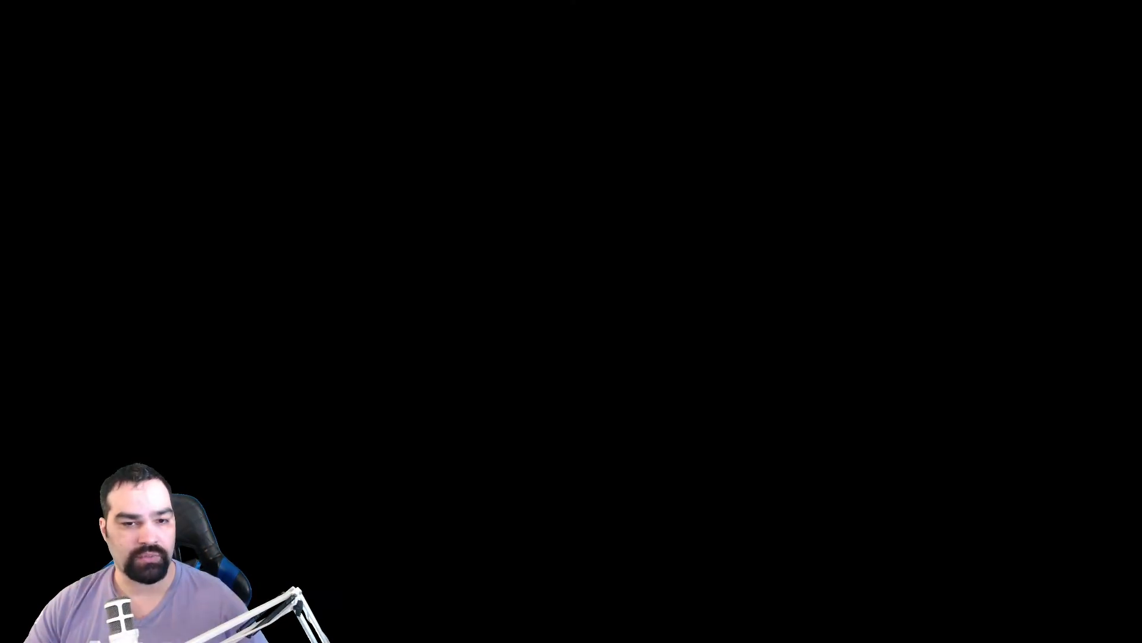
Step: Allow the obs-websocket 4.9.1 installer to run, accept the license, and start installing
left_click(464, 391)
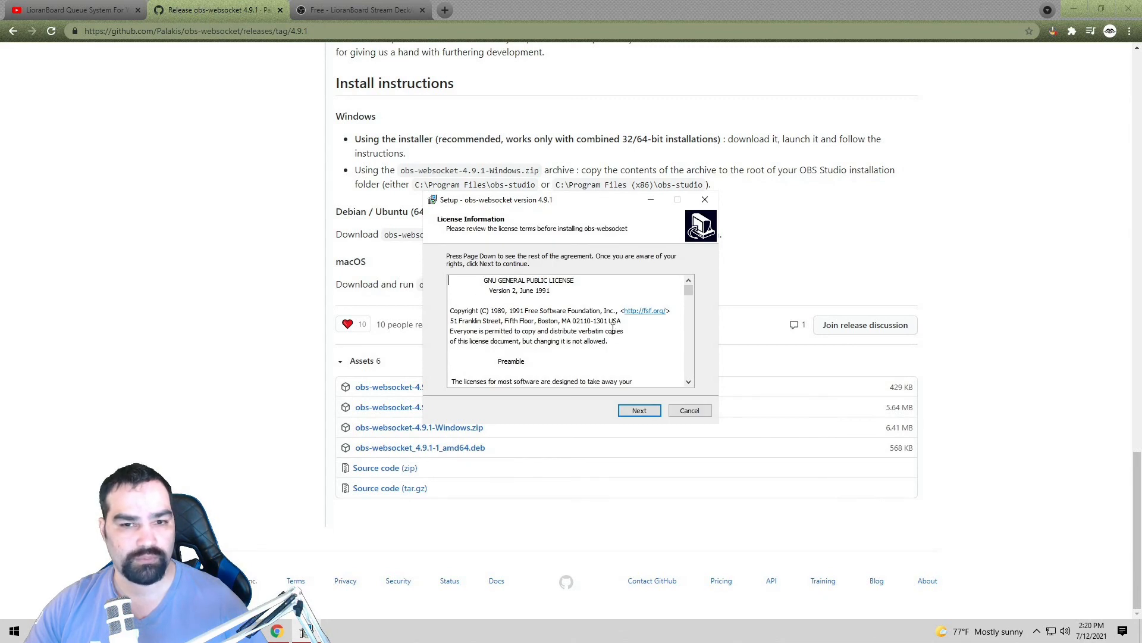
left_click(641, 411)
left_click(642, 409)
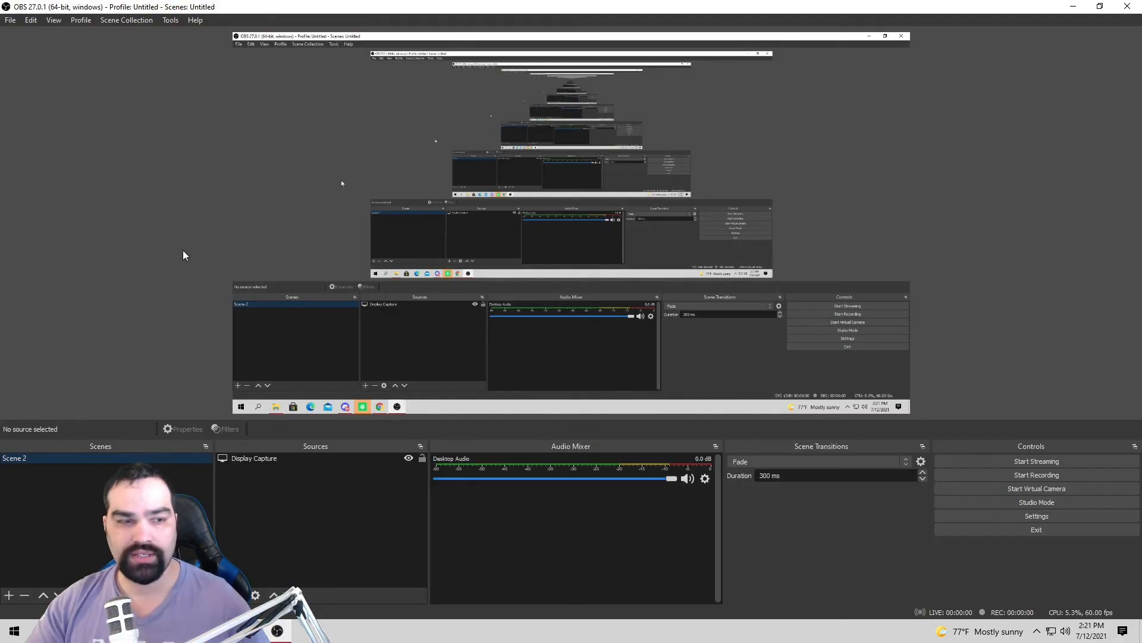
Step: Close the 'Release obs-websocket 4.9.1' tab to return to the LioranBoard Download Page
mouse_move(250, 633)
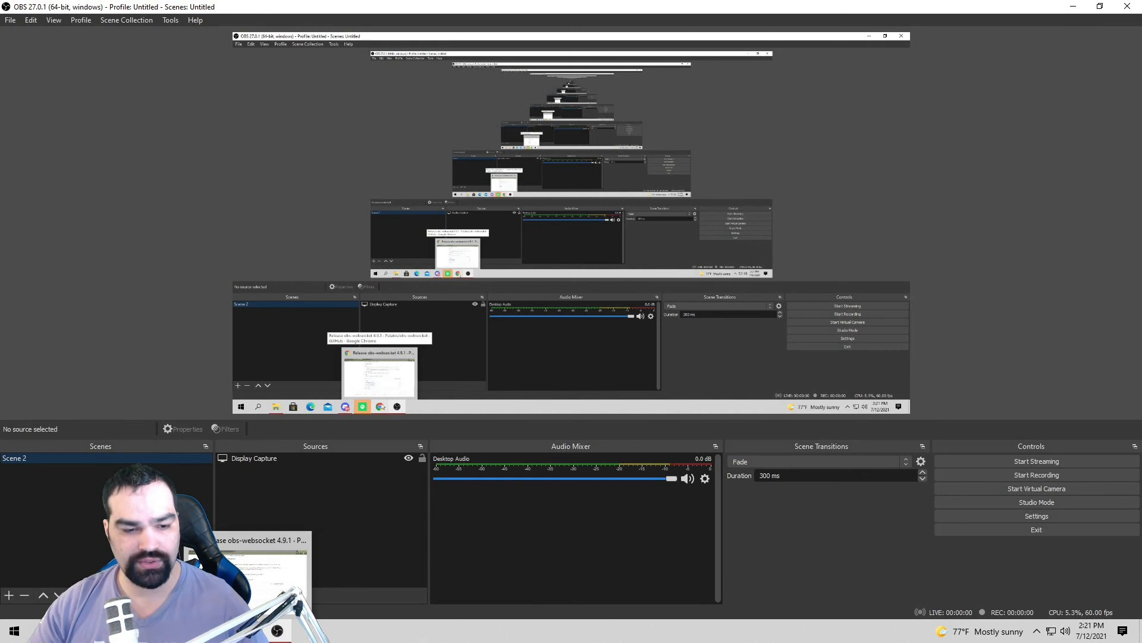
left_click(259, 583)
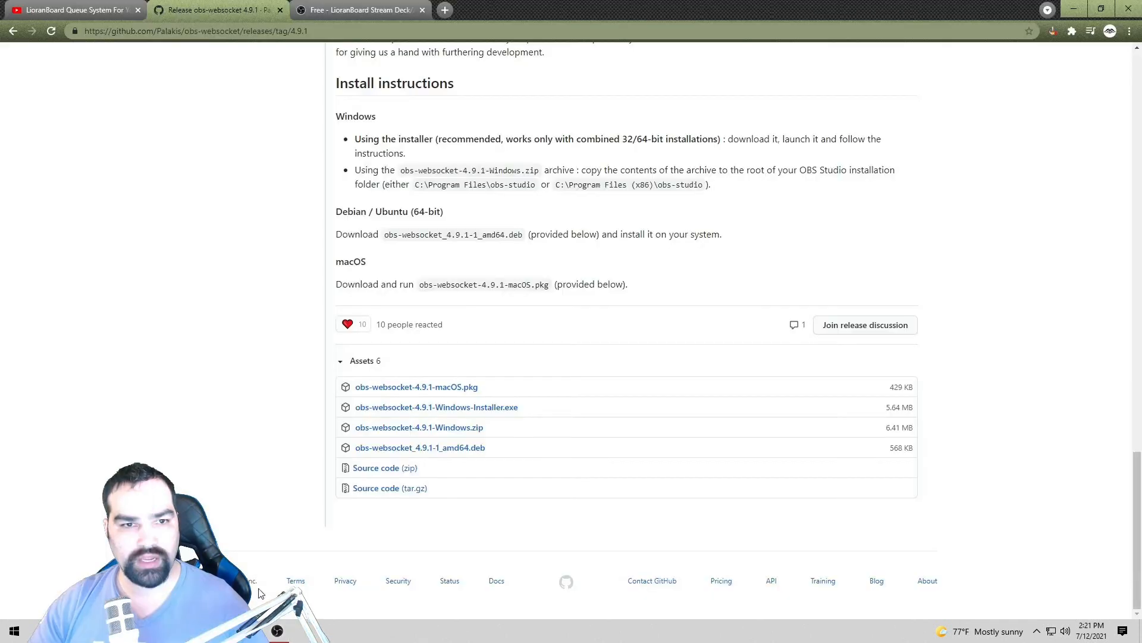
left_click(281, 10)
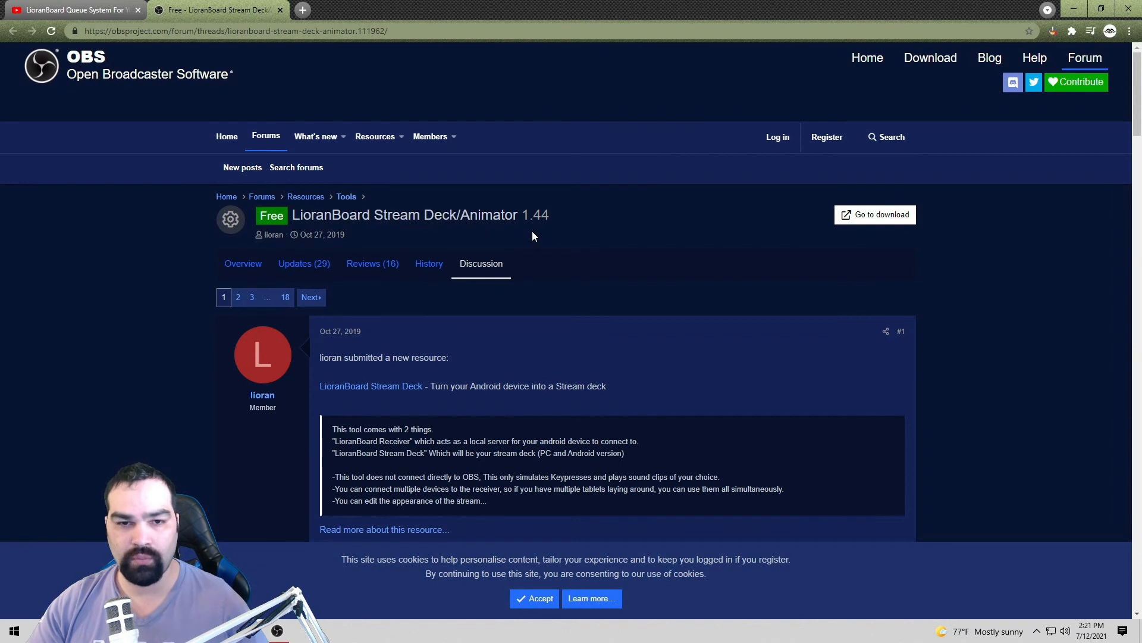
scroll(676, 236, "down", 2)
scroll(676, 236, "up", 2)
Step: Start the LioranBoard V1.44 download and switch to the Downloads folder in File Explorer
left_click(870, 217)
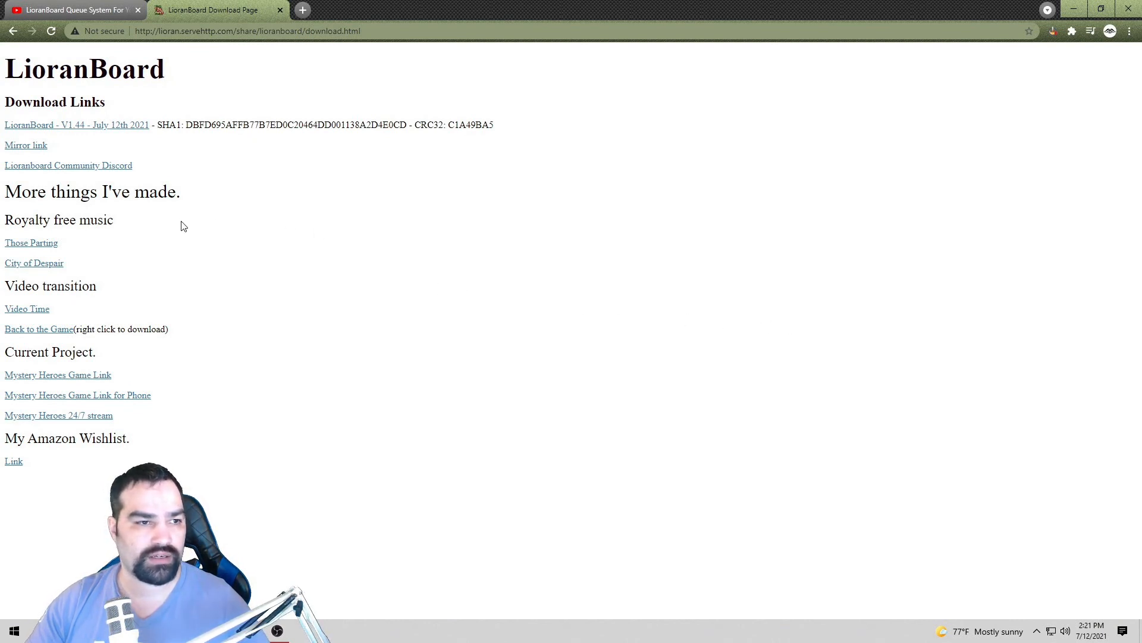
left_click(87, 132)
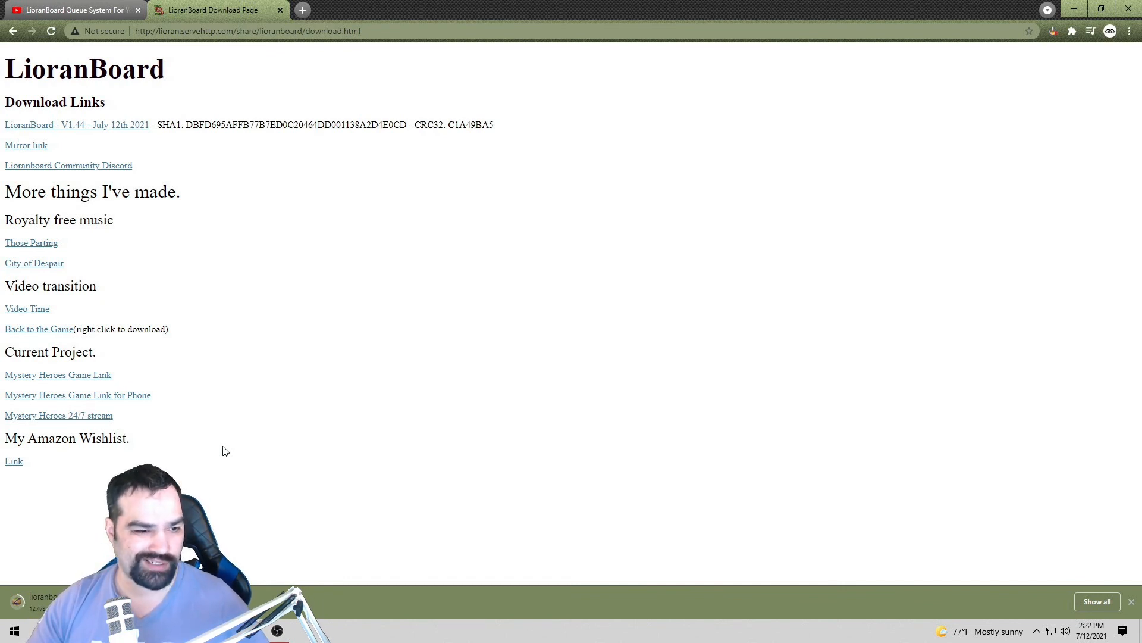
key("alt+Tab")
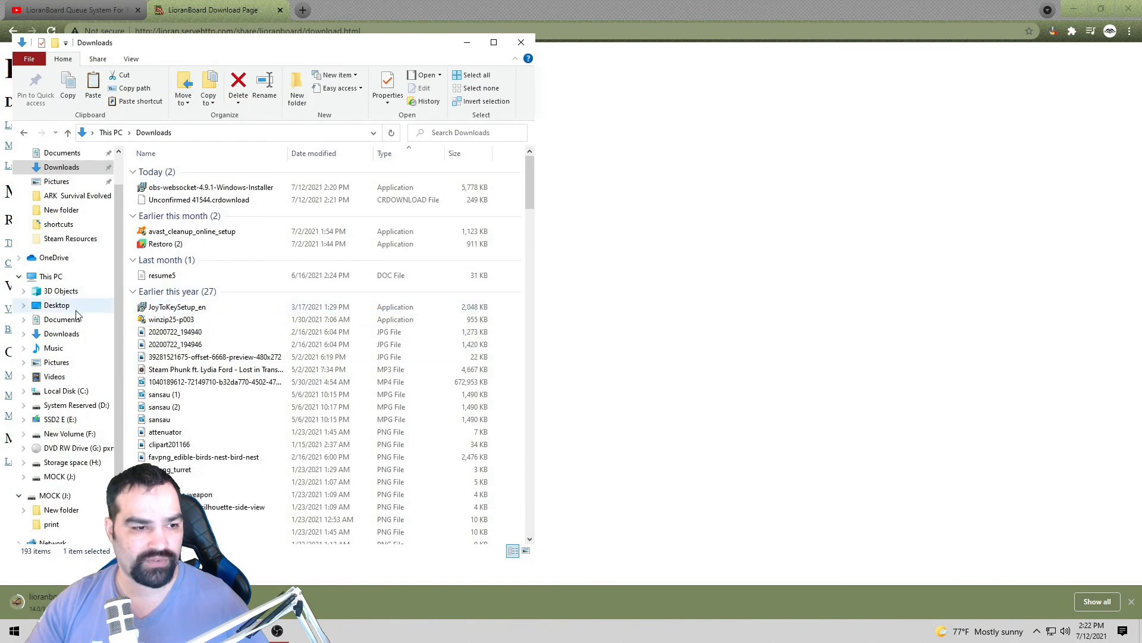
Step: Create an lboard folder on Storage space (H:) and open the downloaded lioranboard.zip
left_click(65, 462)
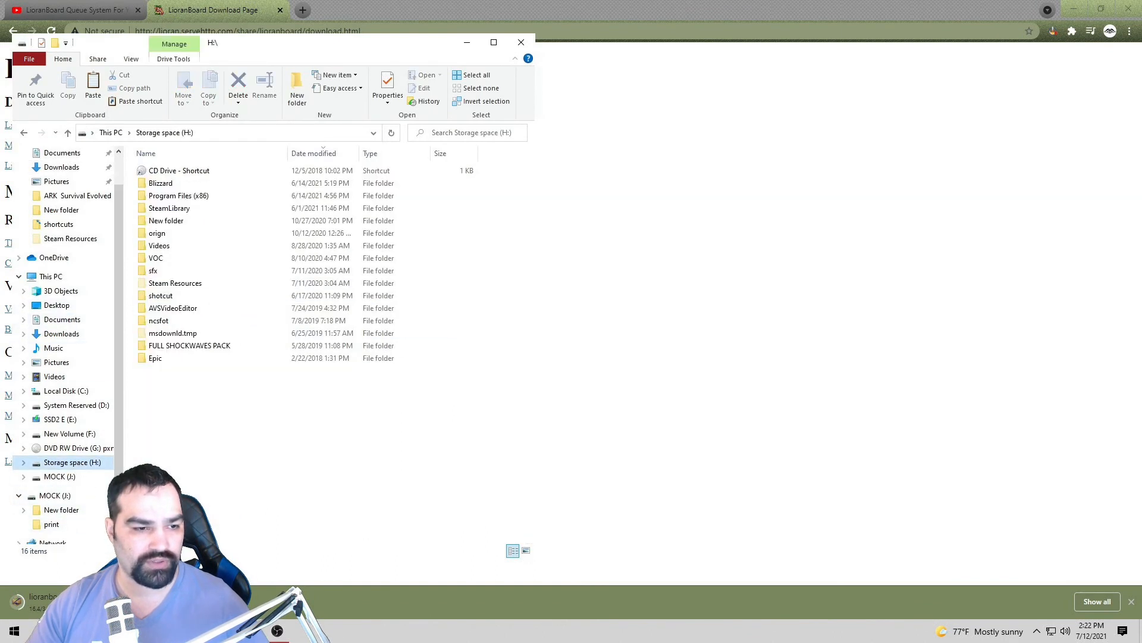
right_click(208, 405)
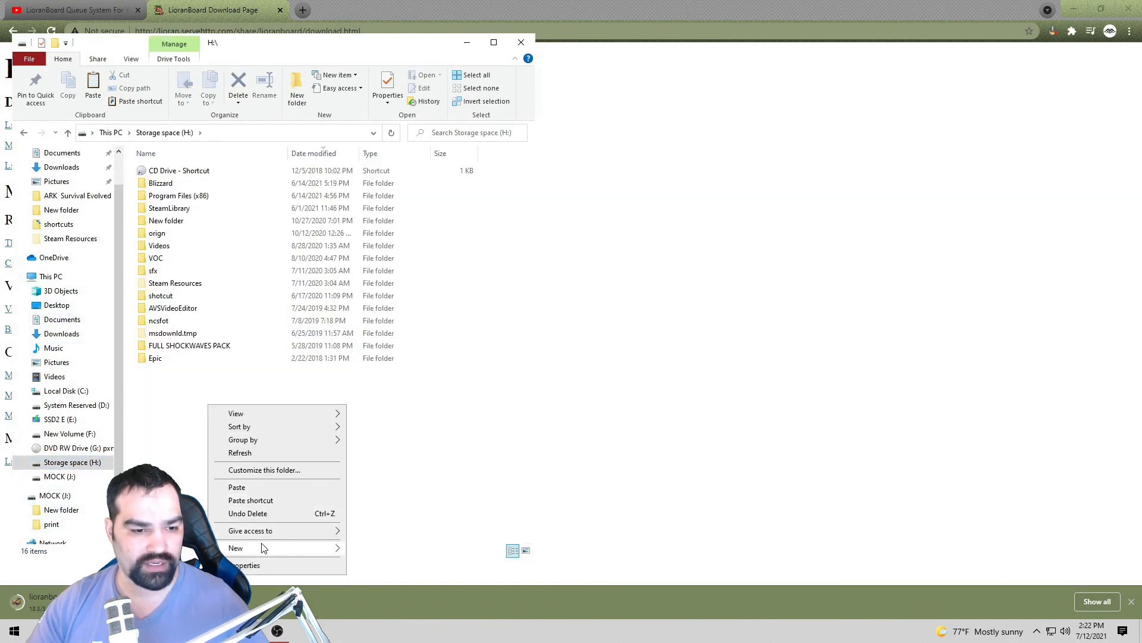
left_click(372, 550)
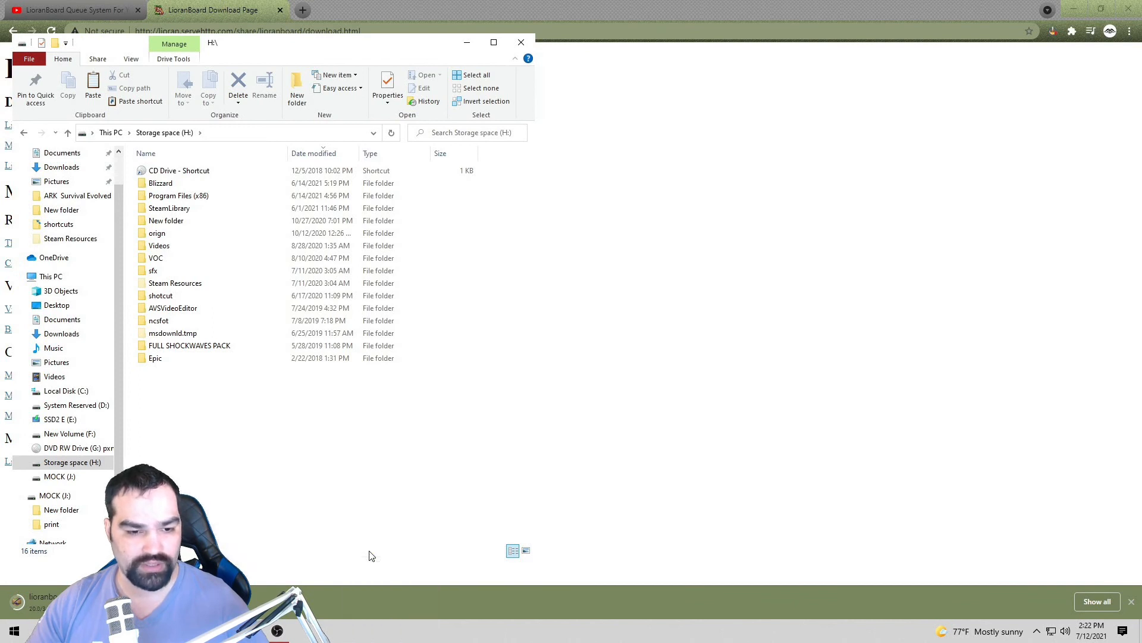
type("lboard")
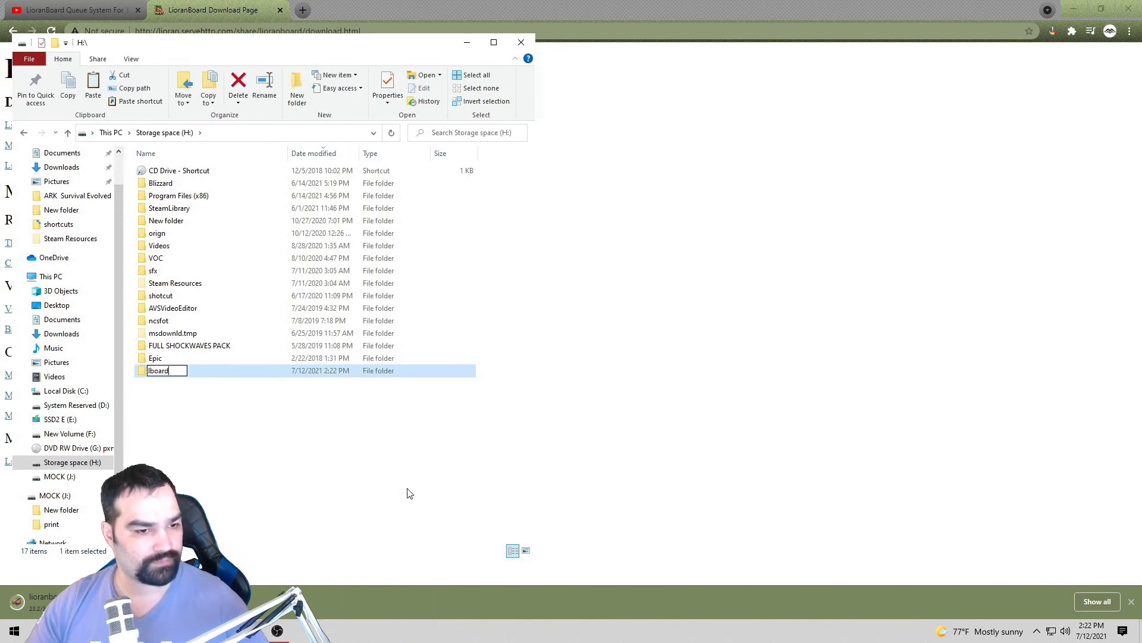
left_click(367, 474)
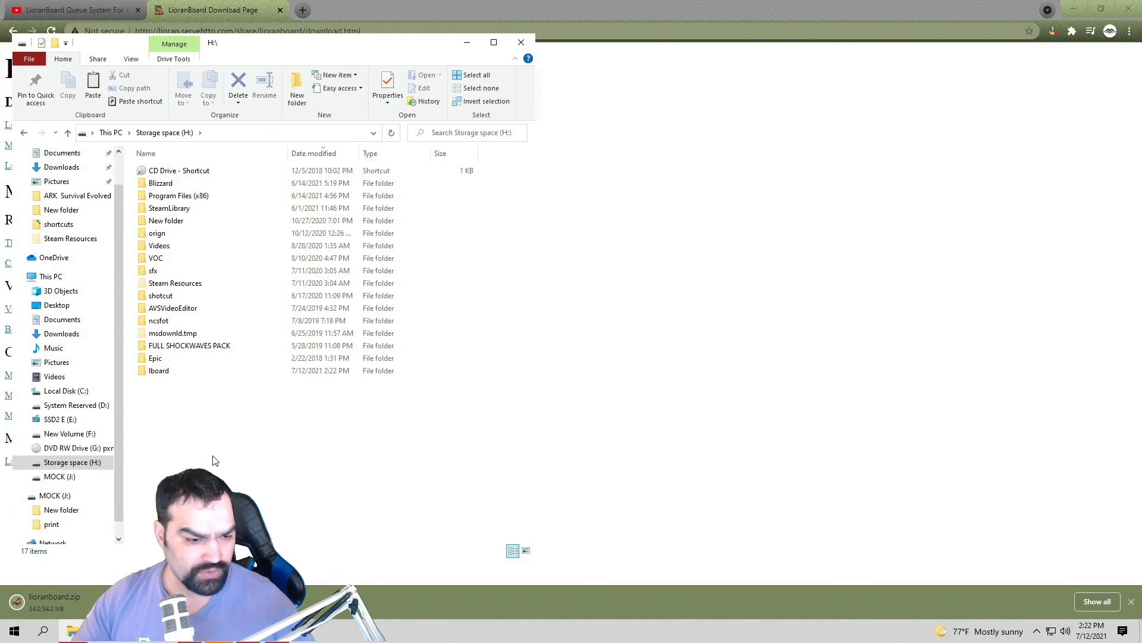
left_click(67, 602)
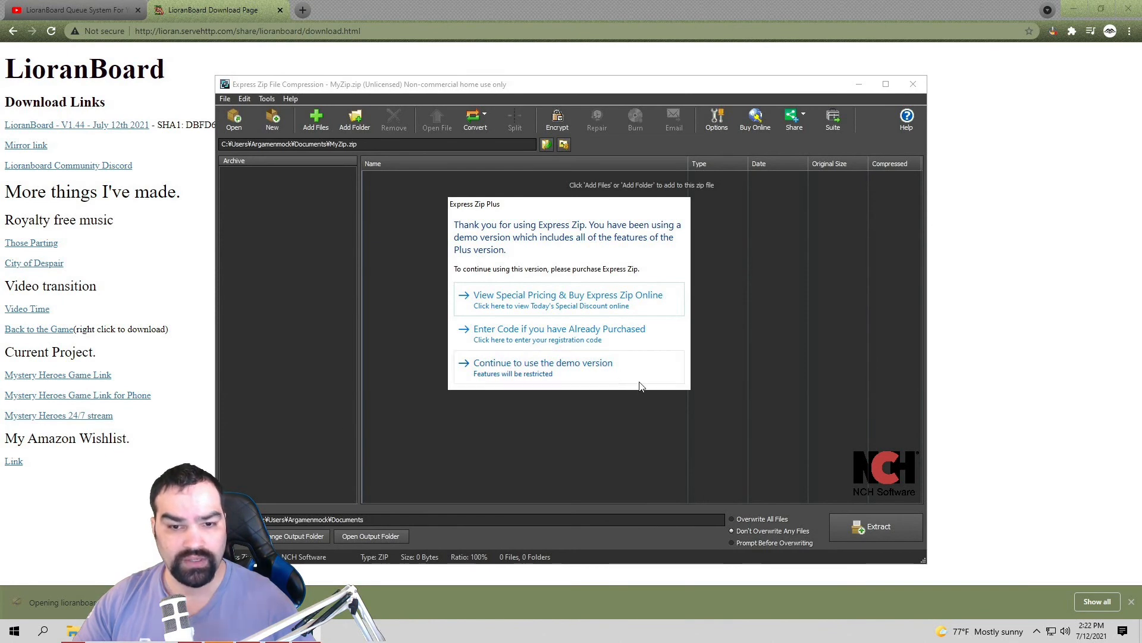
Step: Continue past the Express Zip demo notice and choose Extract for all archive items
left_click(595, 365)
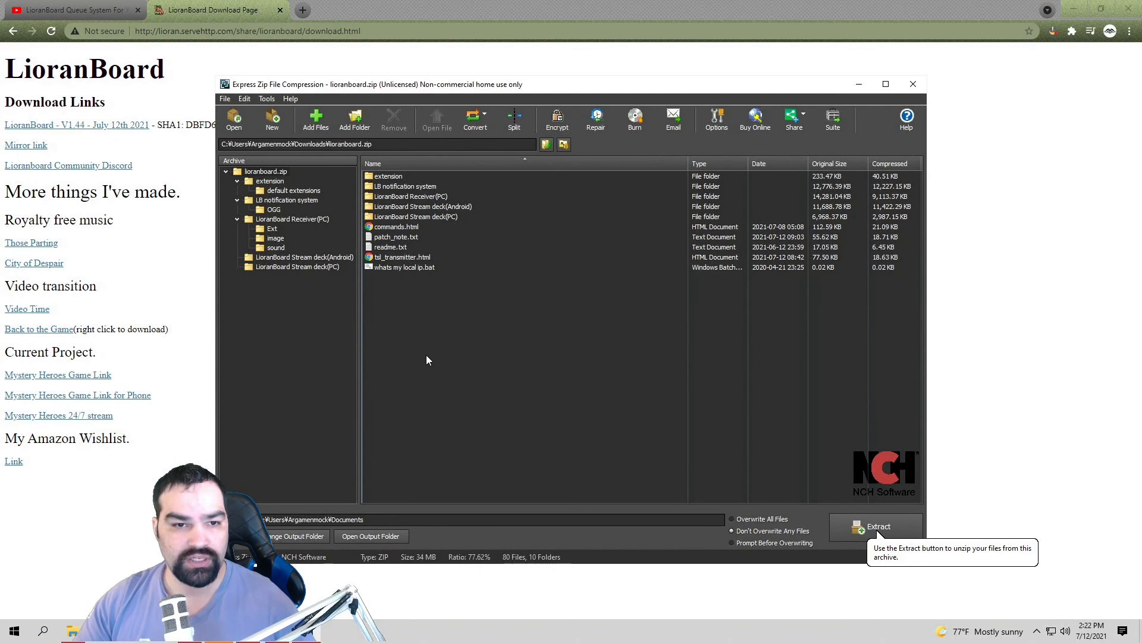
left_click_drag(432, 369, 376, 171)
right_click(423, 202)
mouse_move(452, 219)
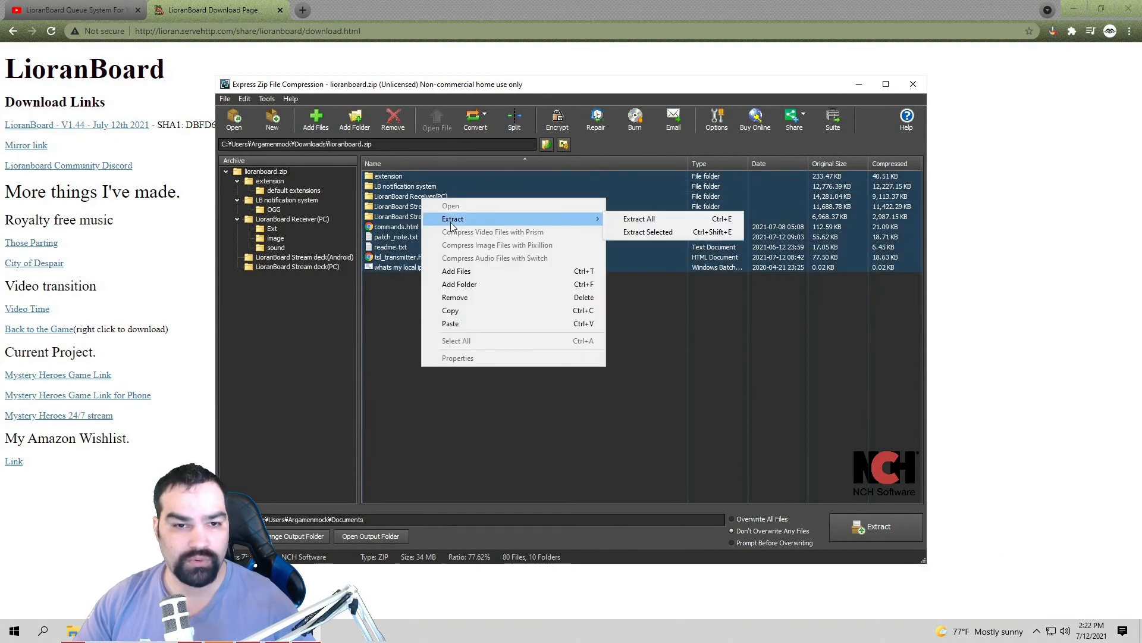
left_click(659, 225)
Step: Set H:\lboard as the extraction destination and extract the archive
left_click(678, 260)
scroll(488, 416, "down", 1)
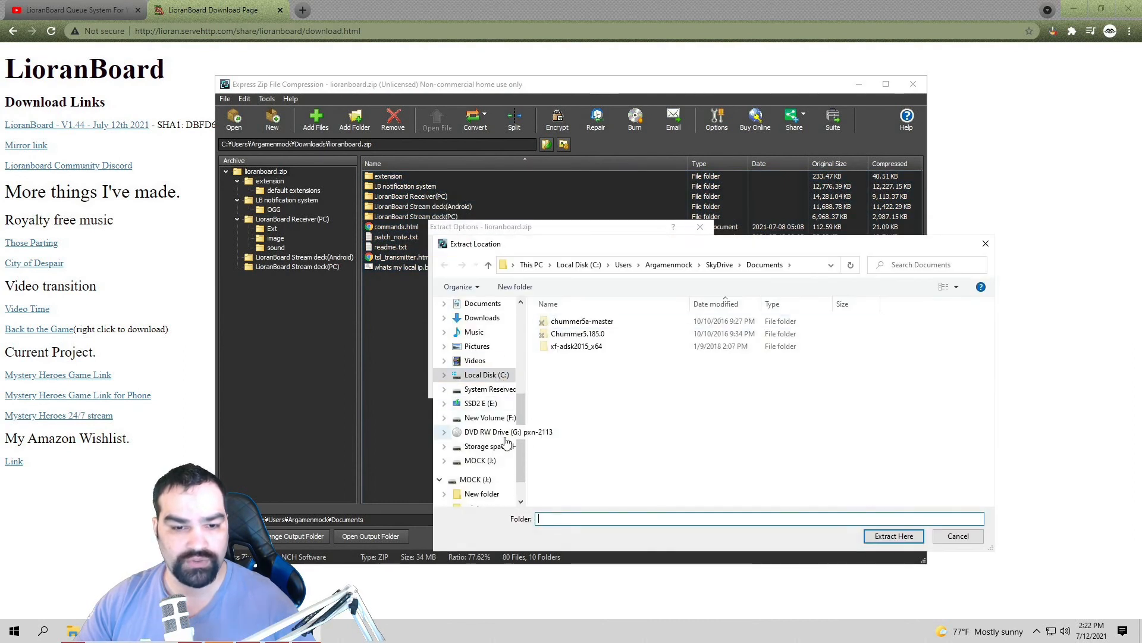
left_click(513, 447)
scroll(571, 431, "down", 1)
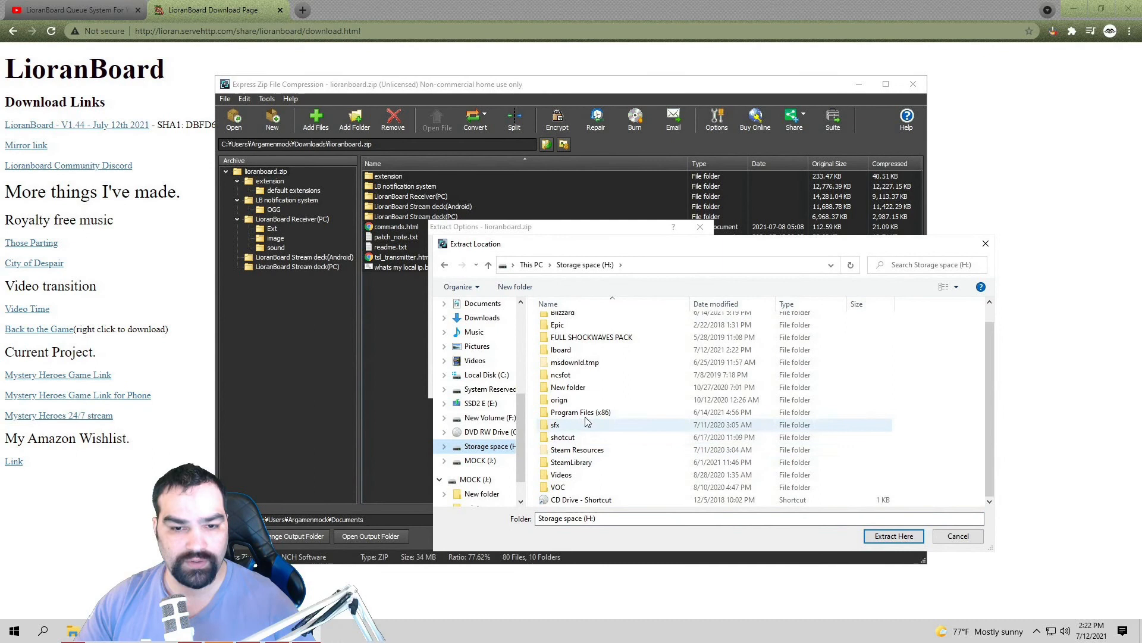
left_click(566, 352)
double_click(566, 356)
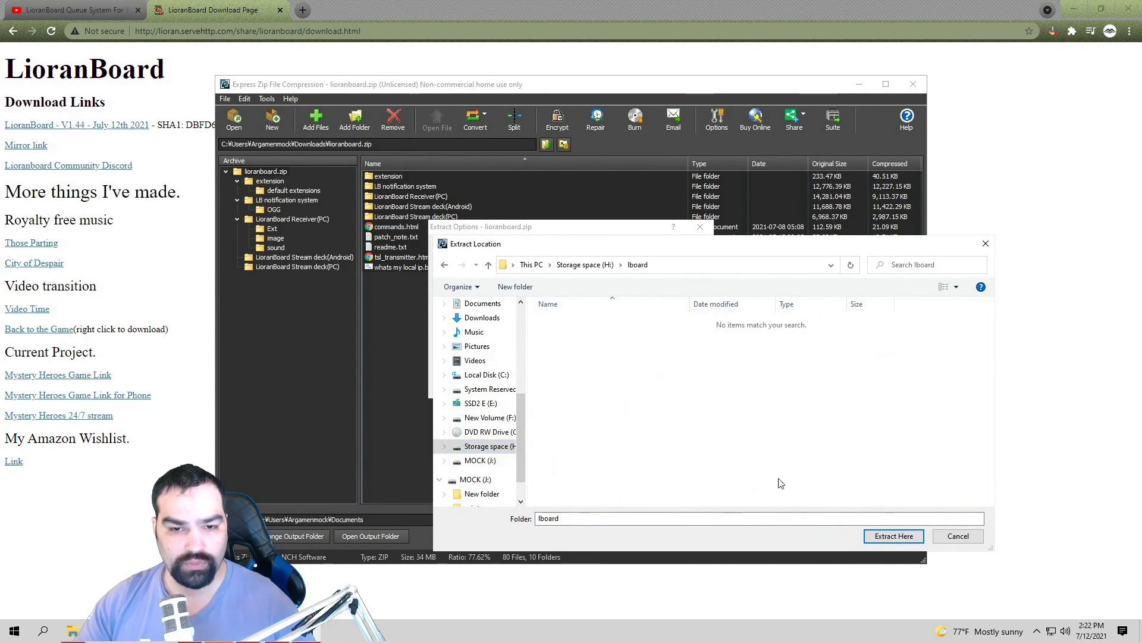
left_click(892, 535)
left_click(588, 385)
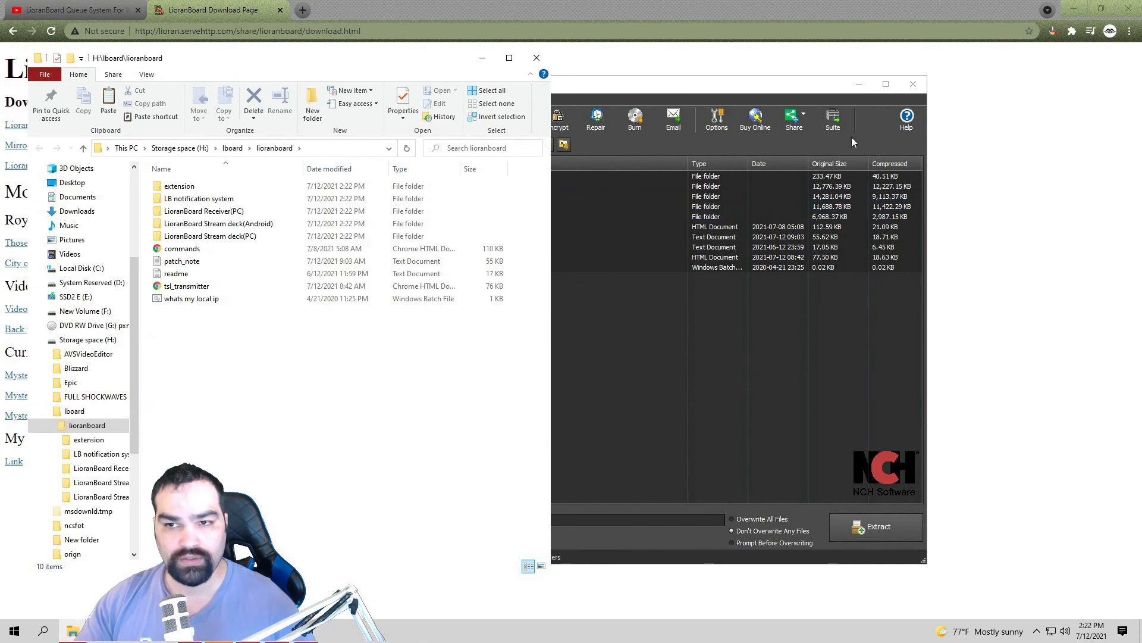
Step: Close Express Zip and reposition the File Explorer window to the right
left_click(859, 85)
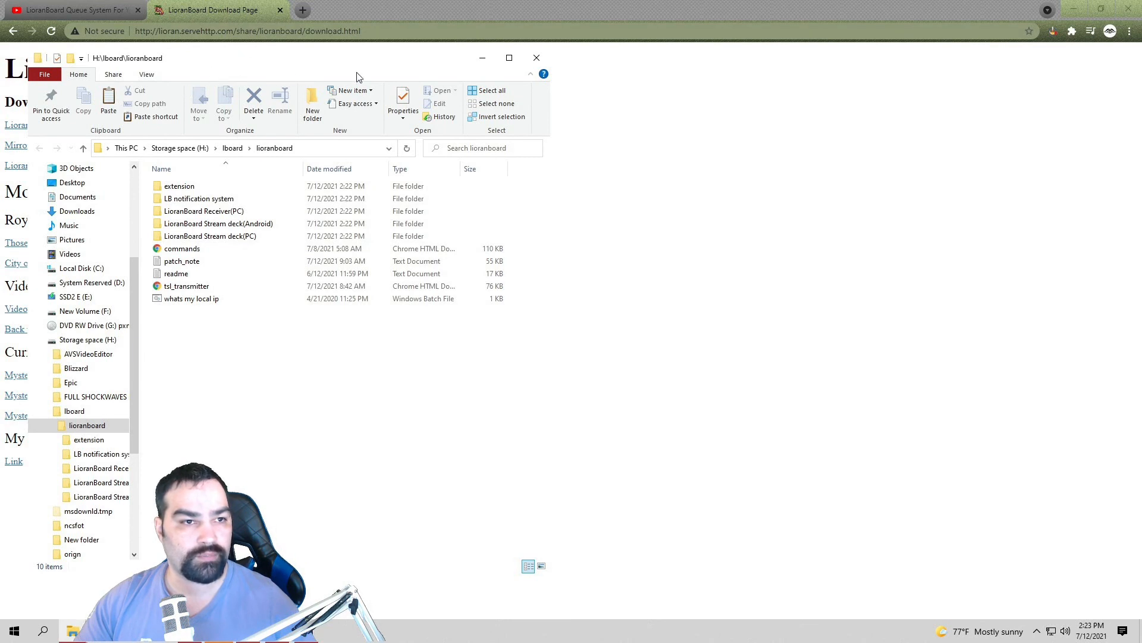
left_click_drag(445, 53, 801, 70)
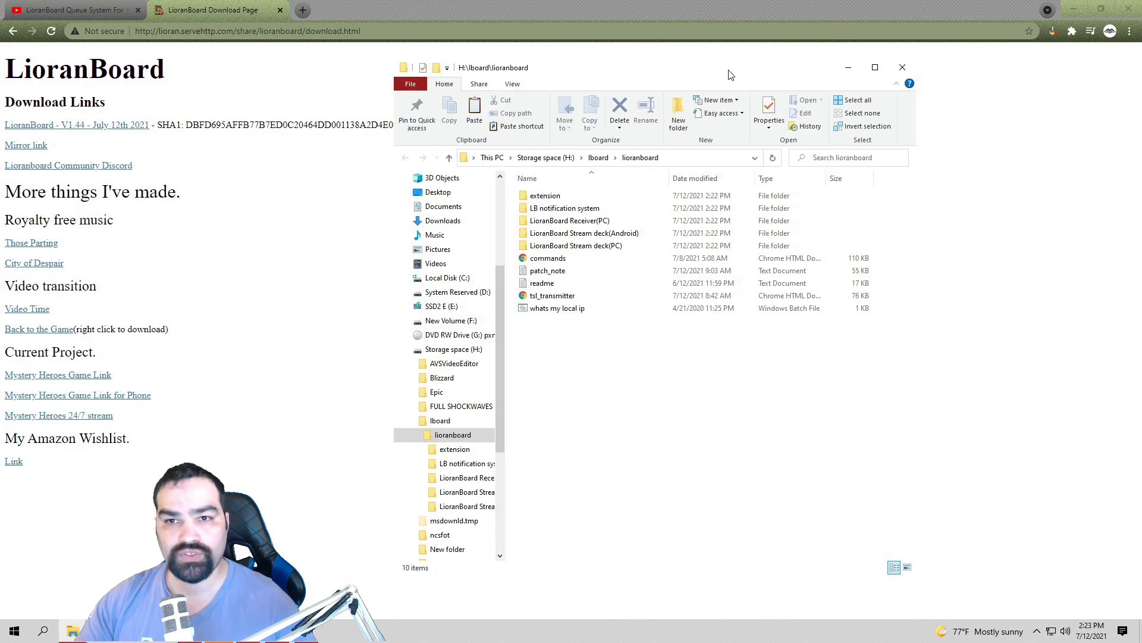
left_click_drag(730, 74, 849, 71)
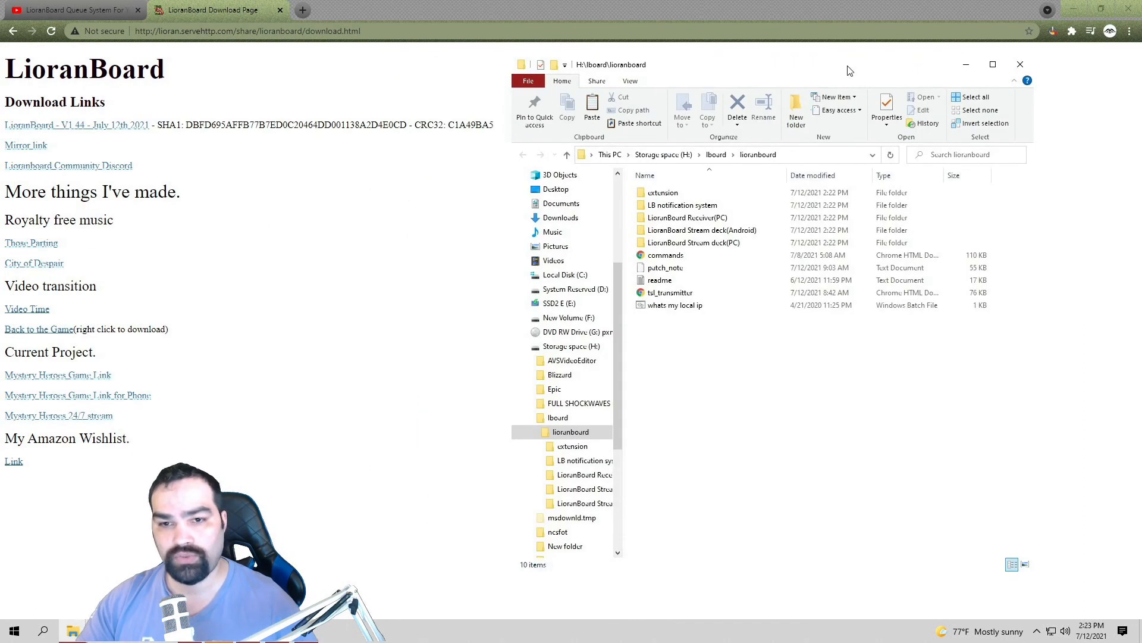
Step: Look into the default extensions folder, then open lioranboard's LB notification system folder
double_click(667, 197)
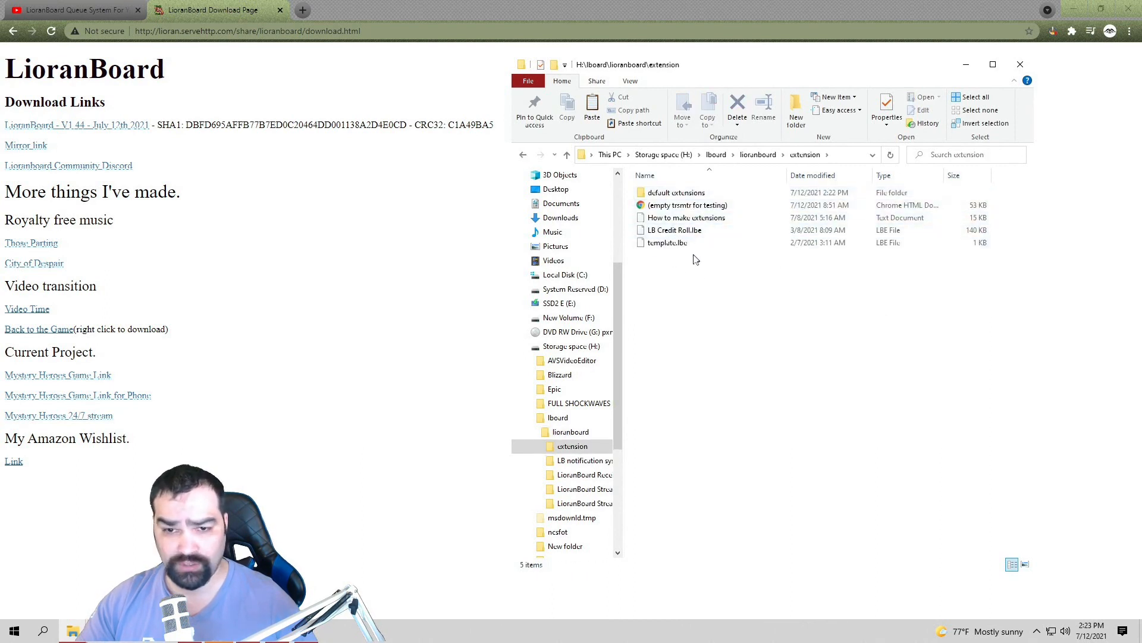
double_click(696, 192)
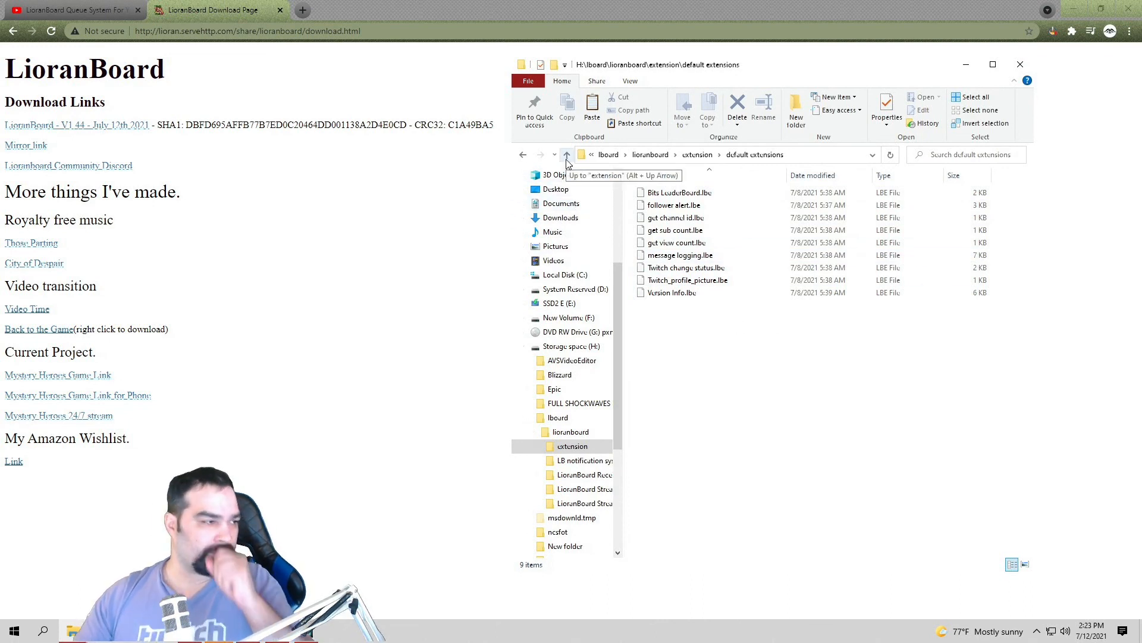
left_click(523, 154)
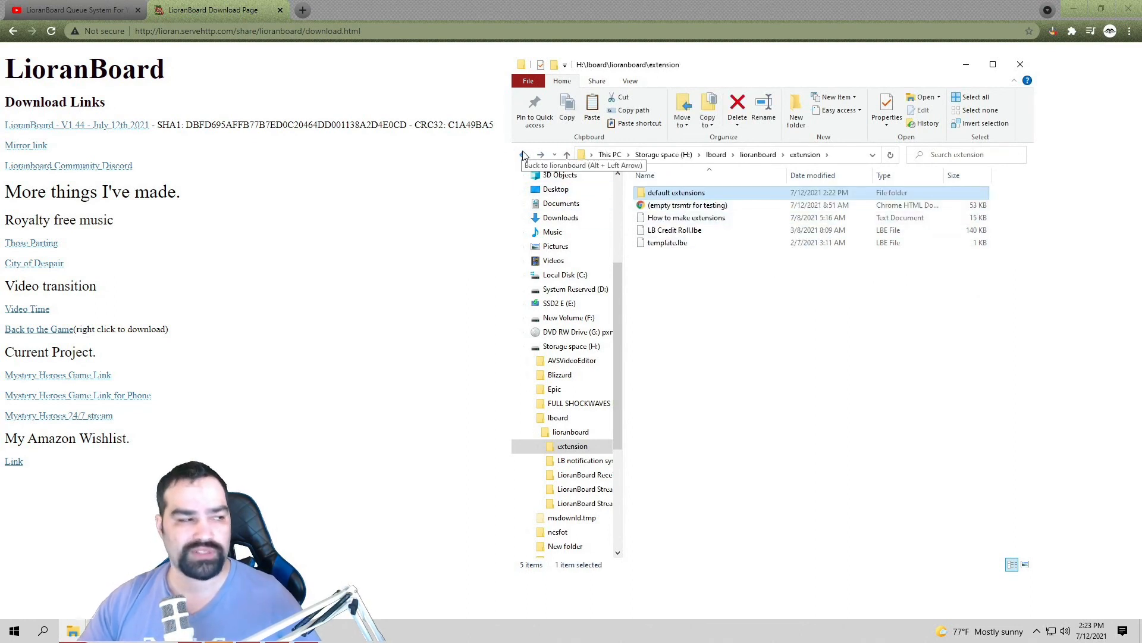
left_click(521, 157)
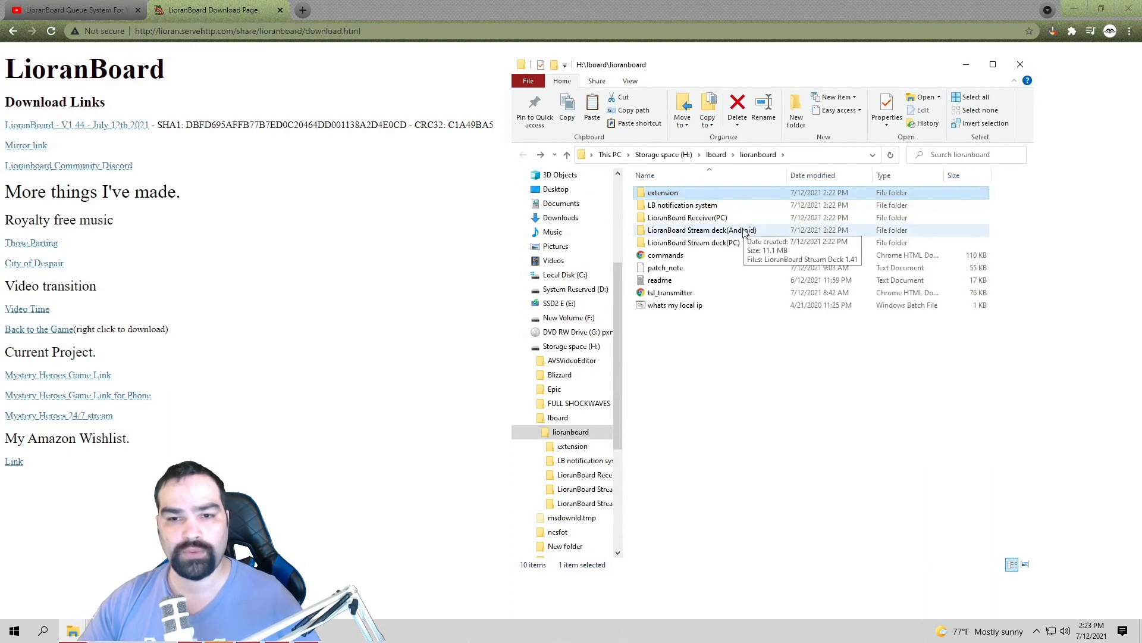
double_click(733, 208)
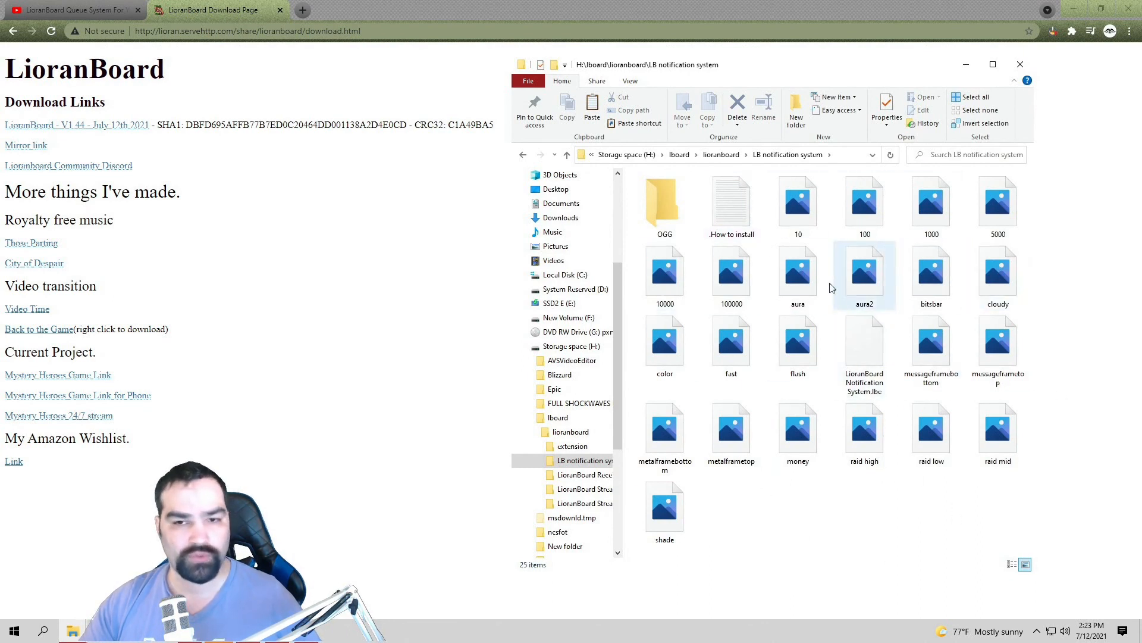
Step: Check the .How to install file, then open the LioranBoard Stream deck(Android) folder
left_click(736, 216)
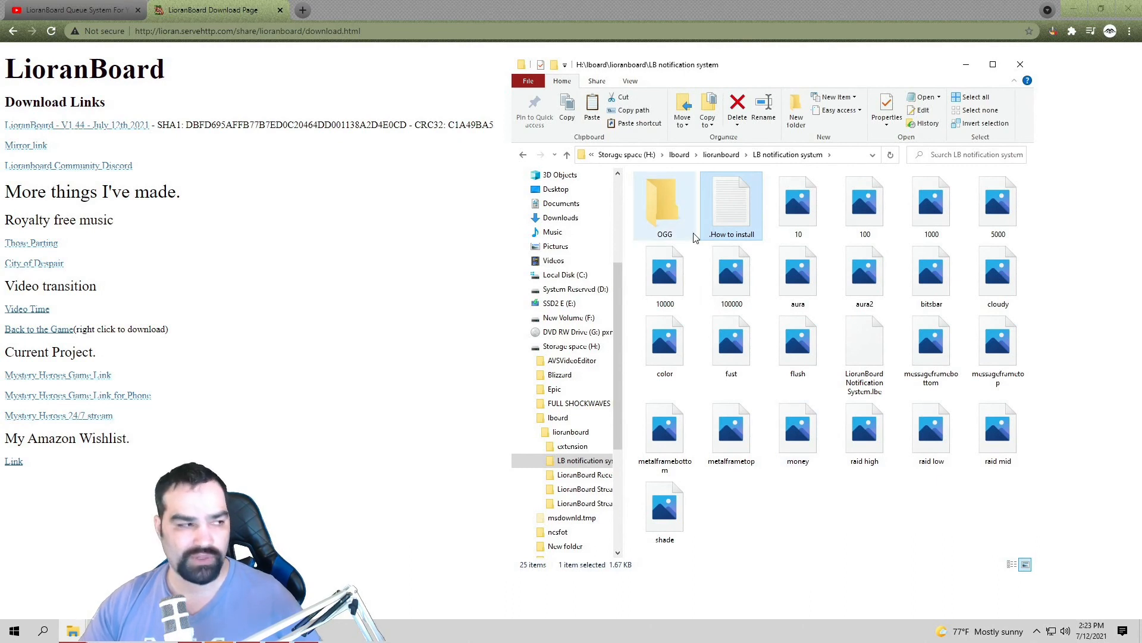
left_click(523, 156)
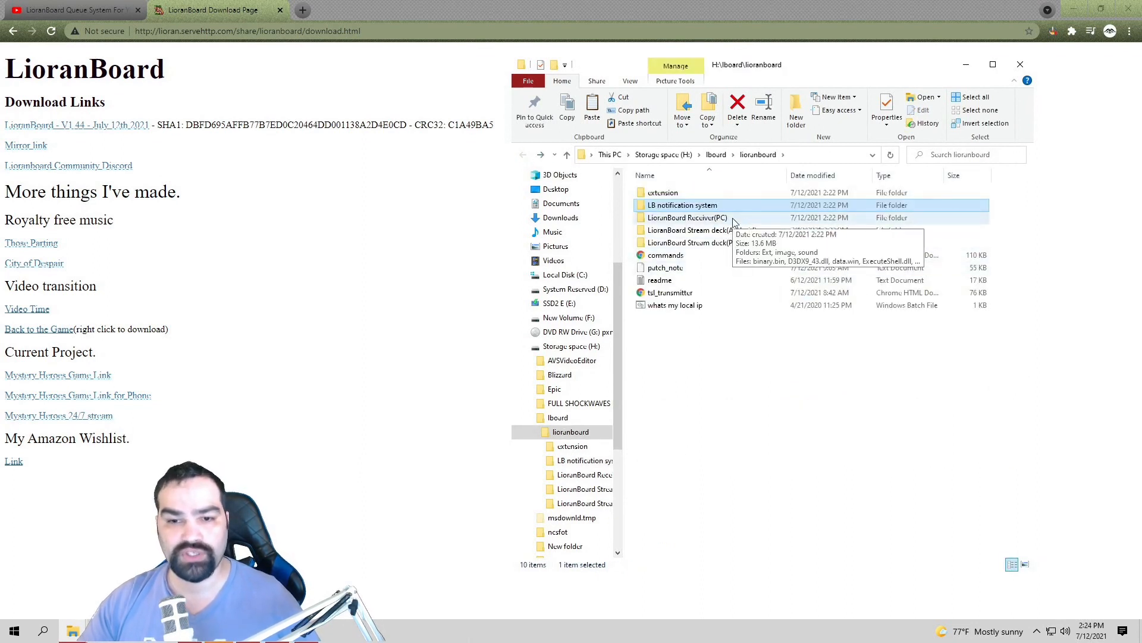
left_click(740, 231)
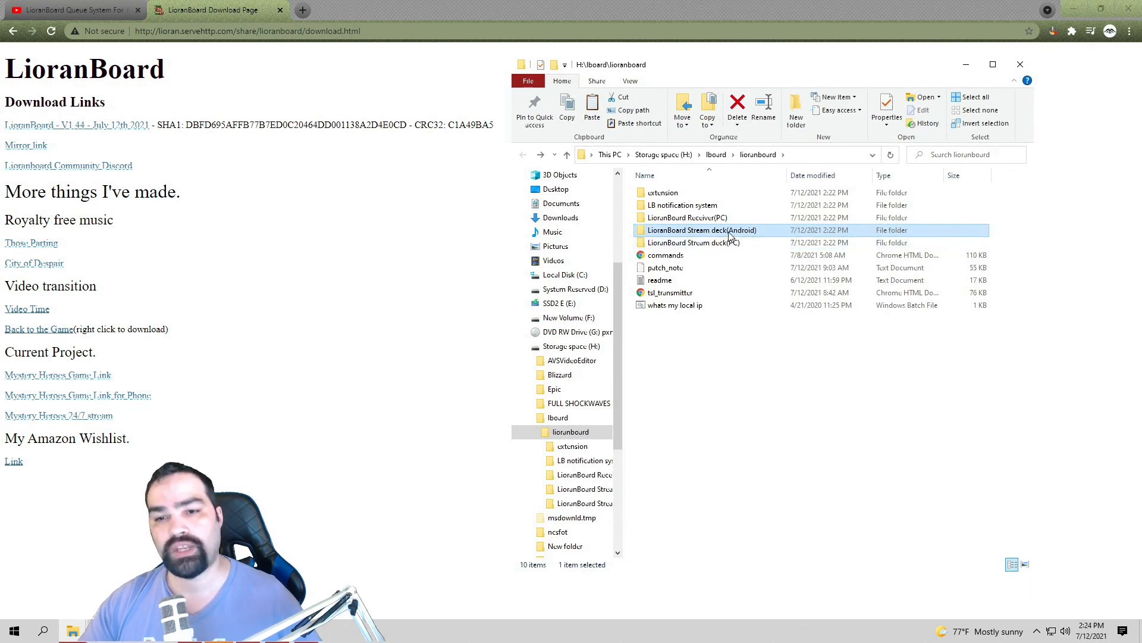
double_click(737, 232)
Step: Inspect the stream deck APK's context menu, then return to the lioranboard folder
right_click(698, 198)
left_click(684, 198)
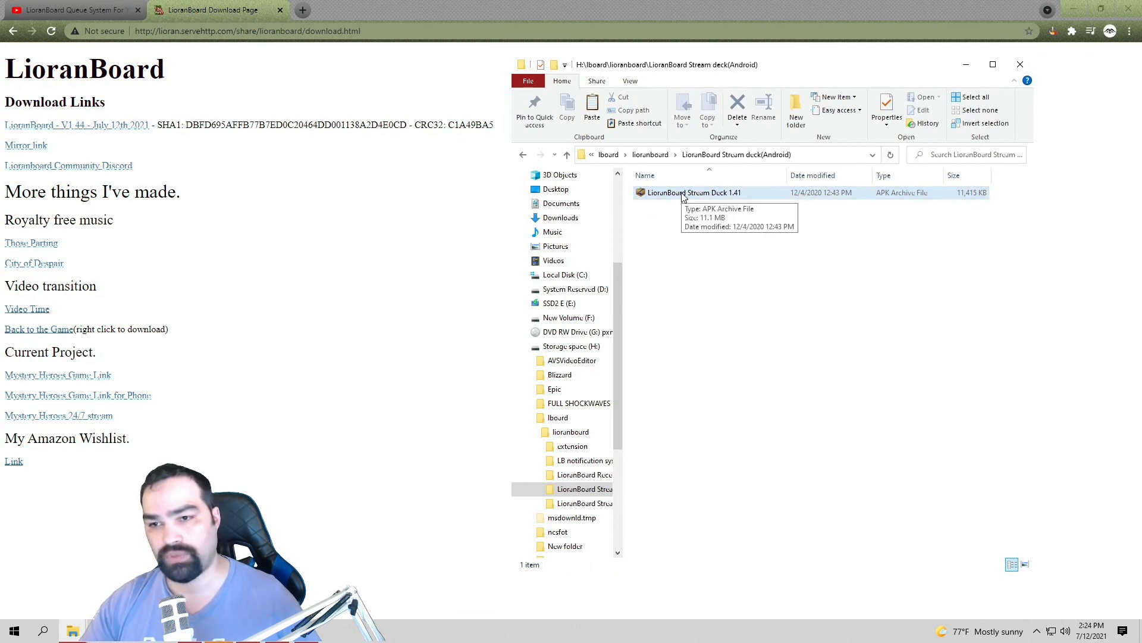
left_click(701, 284)
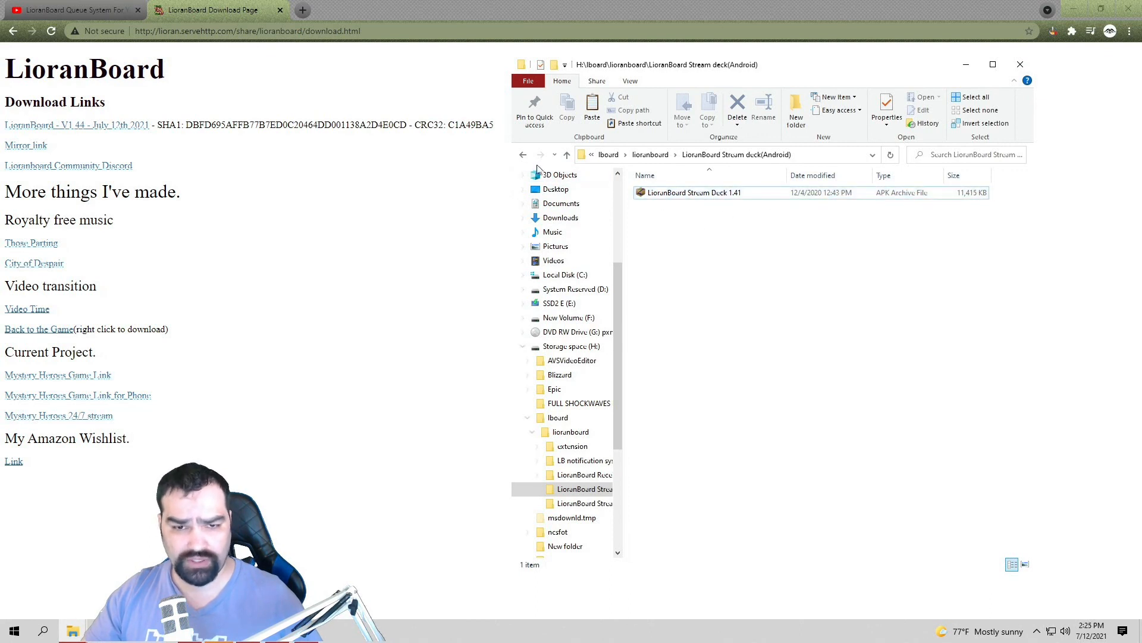
key("alt+Left")
left_click(725, 248)
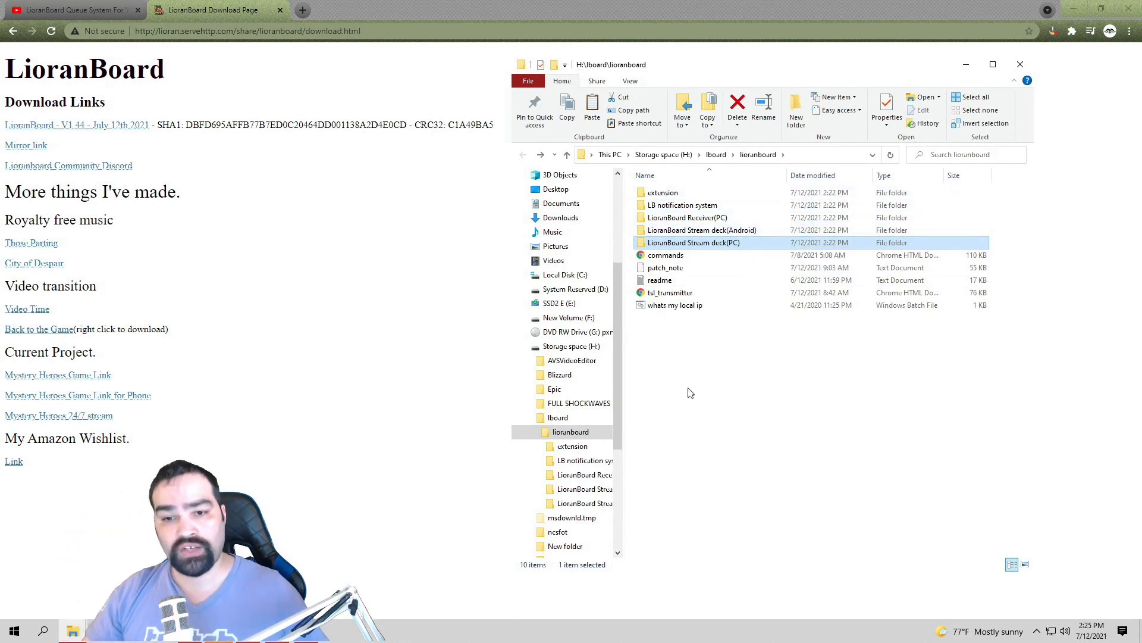
Step: Open tsl_transmitter in Chrome and check its receiver connection status
double_click(680, 293)
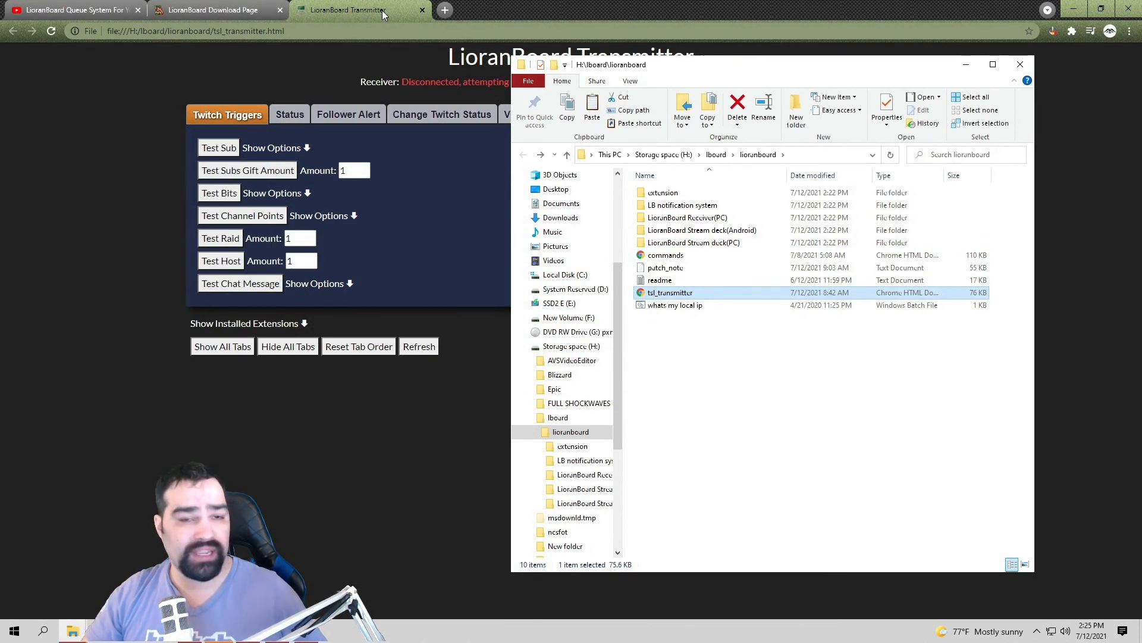
left_click(384, 14)
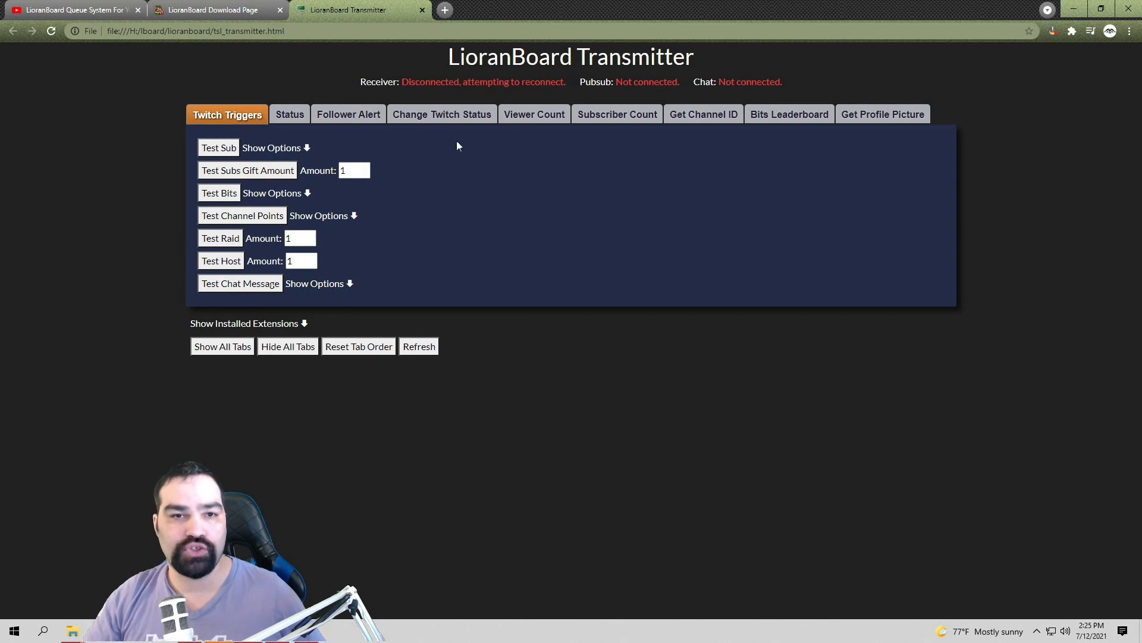
left_click_drag(381, 81, 758, 83)
left_click(821, 80)
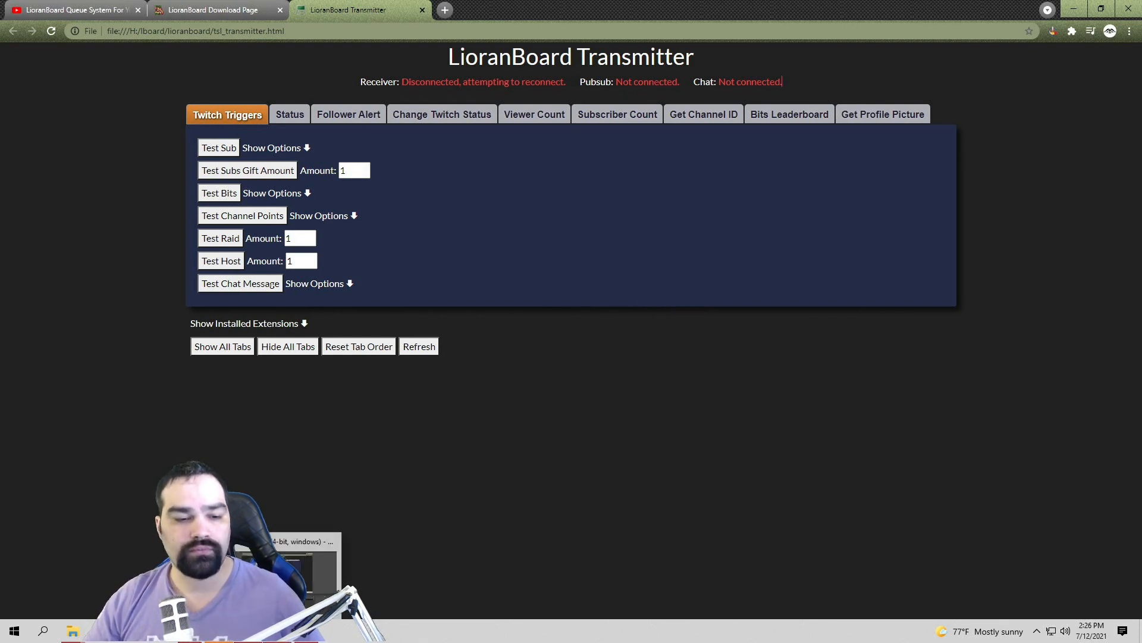
Step: Return to File Explorer and open the LioranBoard Receiver(PC) folder
mouse_move(82, 633)
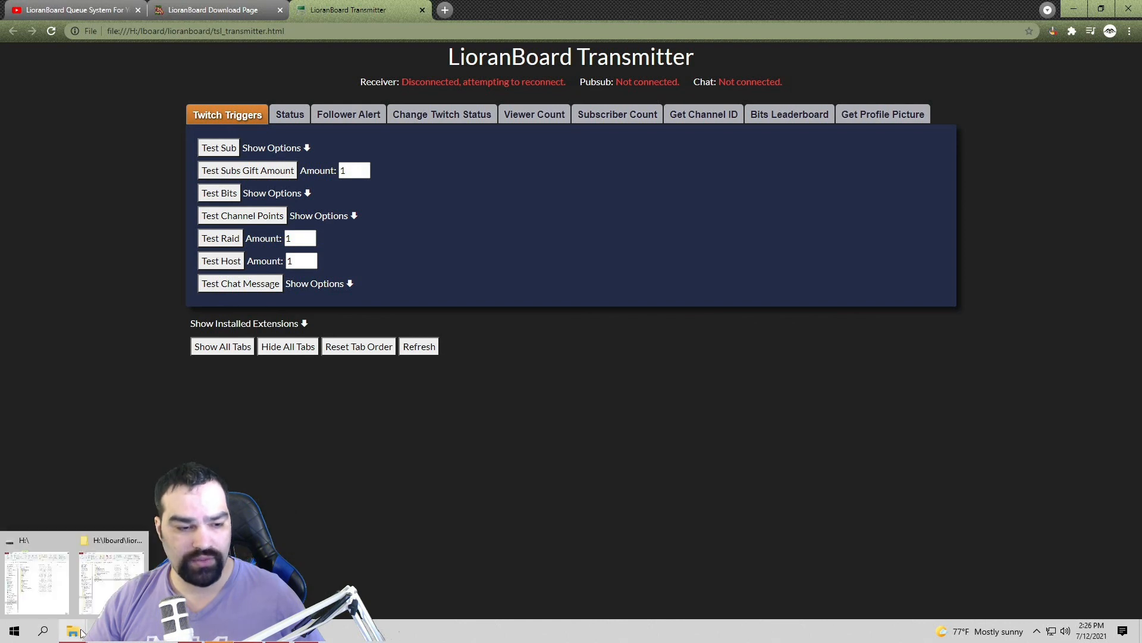
left_click(111, 575)
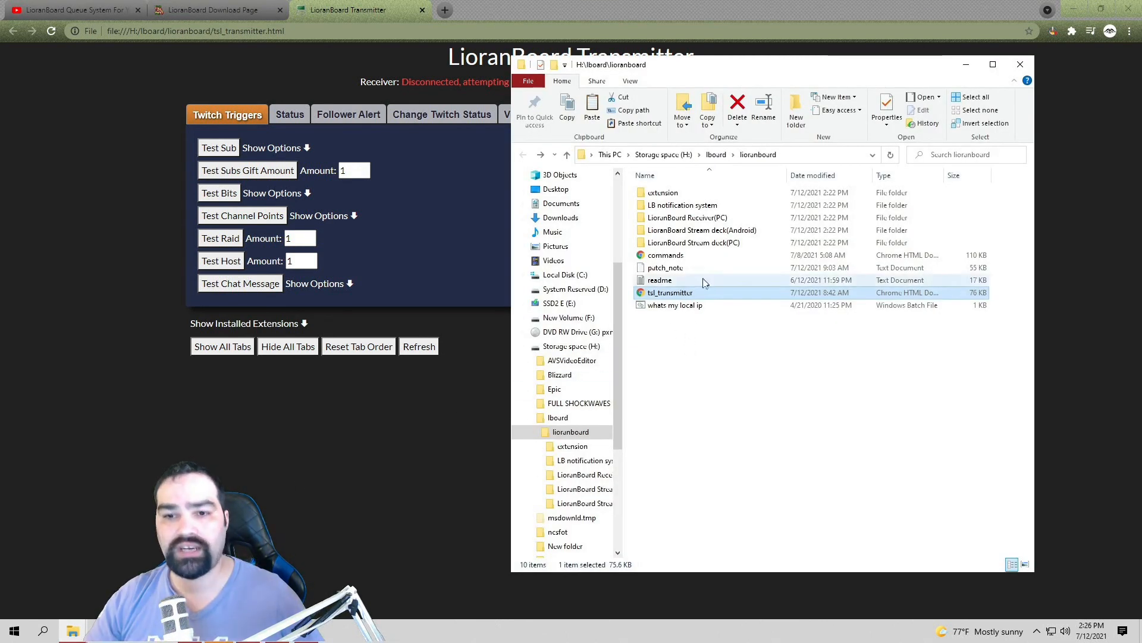
double_click(719, 220)
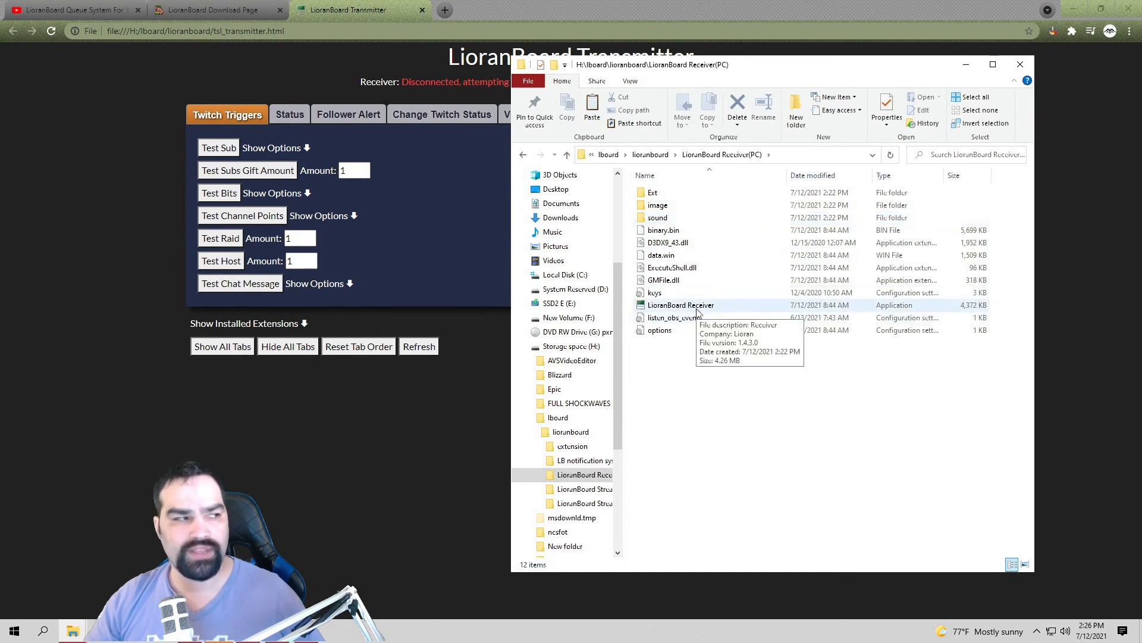
Step: Turn off Enable authentication for OBS's port-4444 websocket server, clear its password, and save
left_click(277, 631)
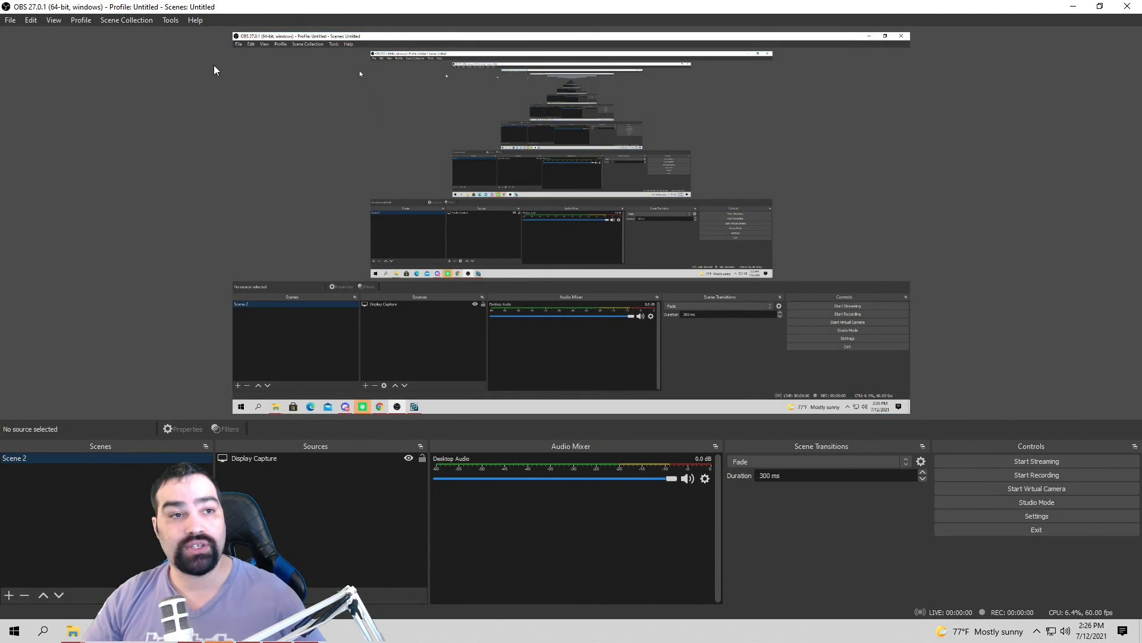
left_click(171, 20)
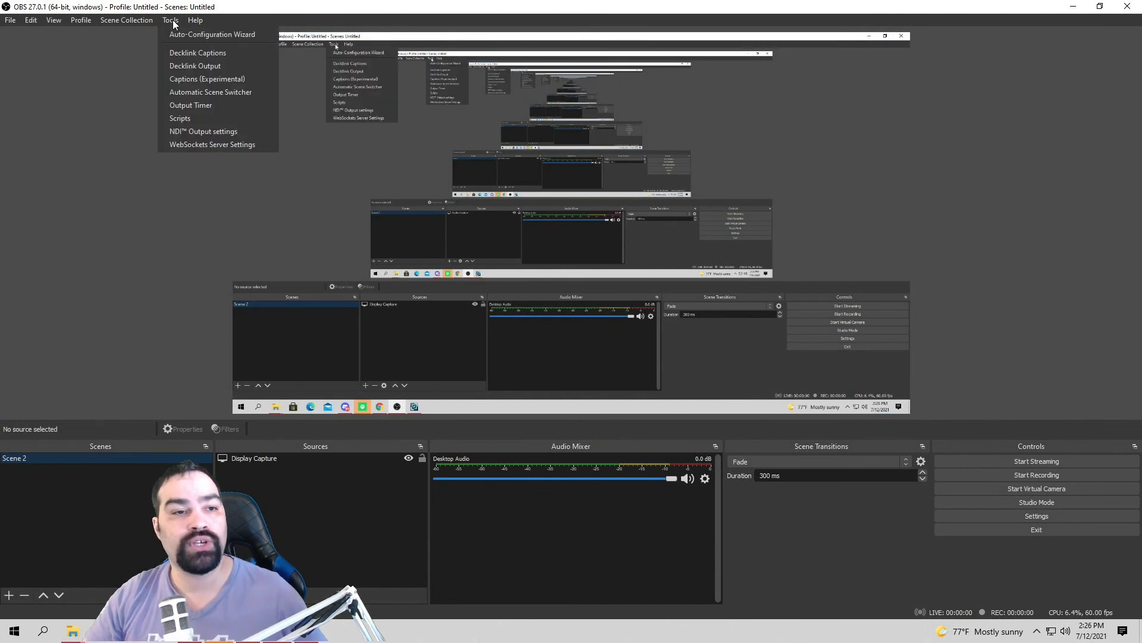
left_click(225, 145)
left_click_drag(487, 277, 444, 282)
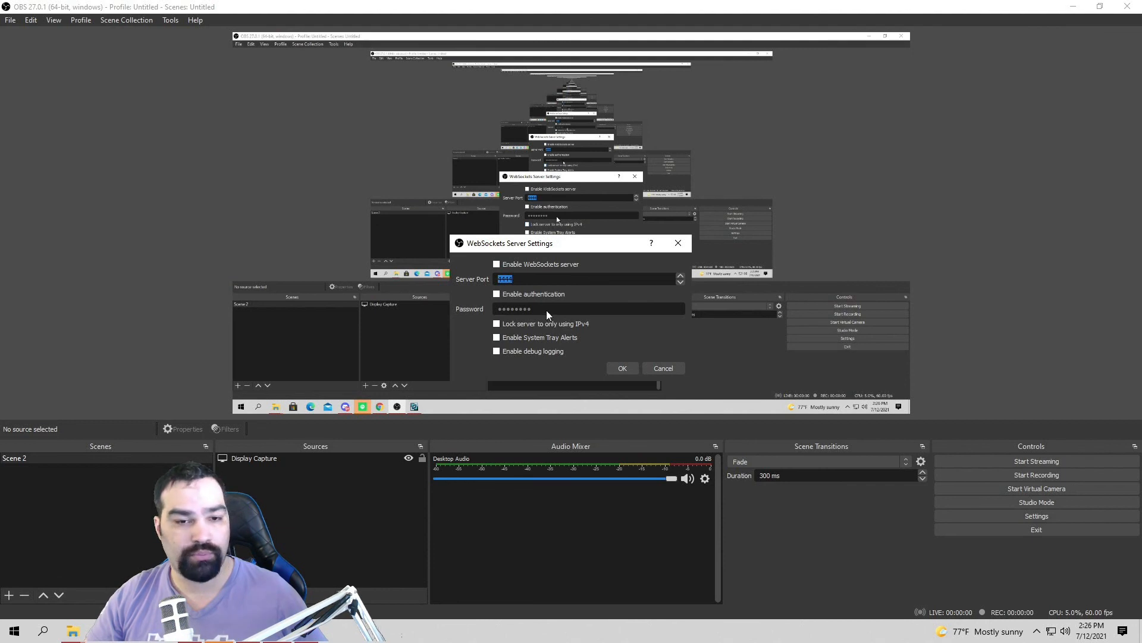
left_click(498, 294)
left_click(658, 335)
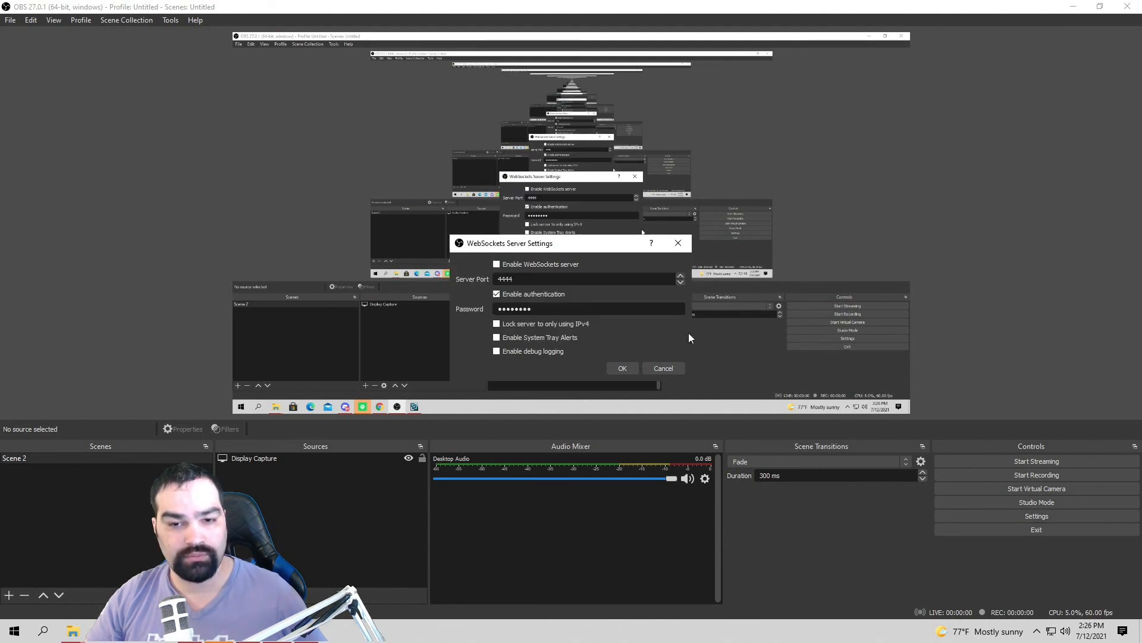
double_click(547, 309)
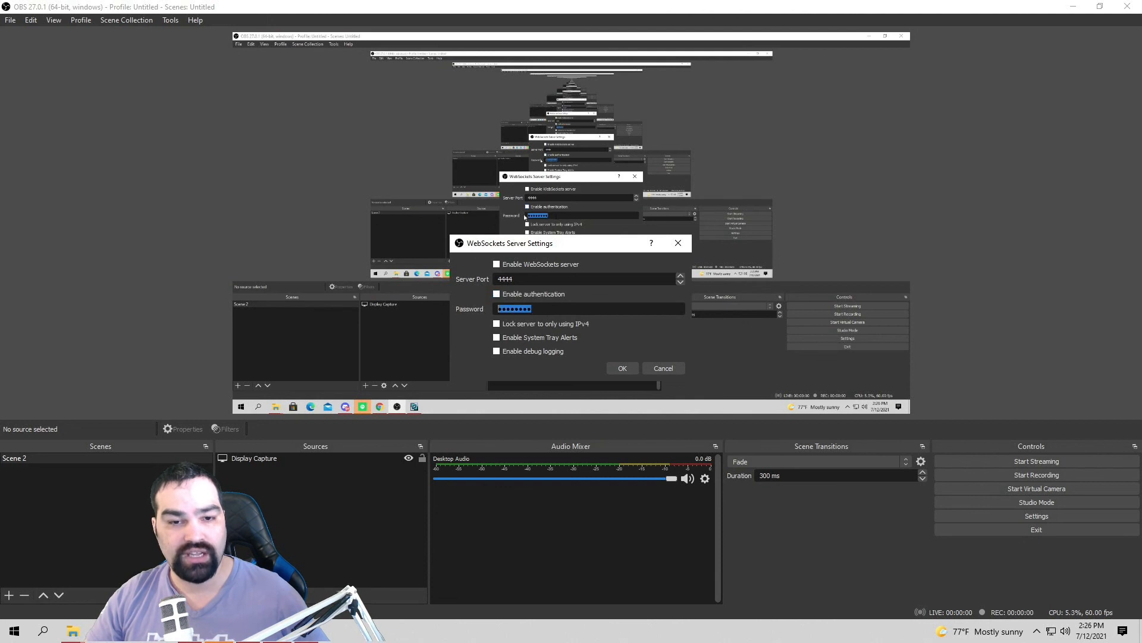
key("BackSpace")
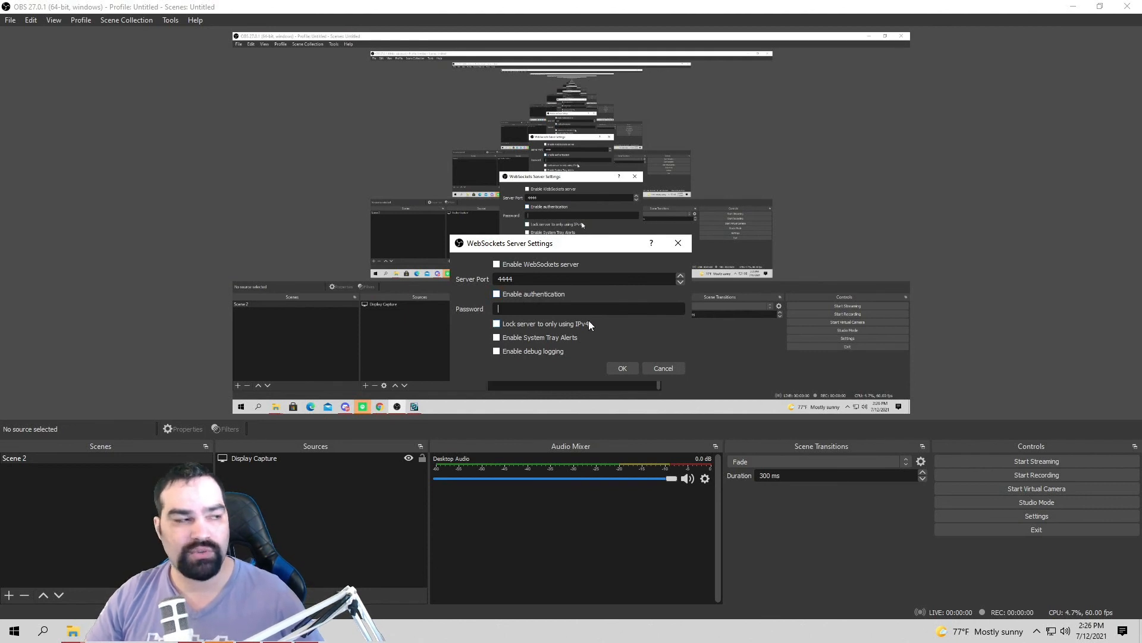
left_click(623, 369)
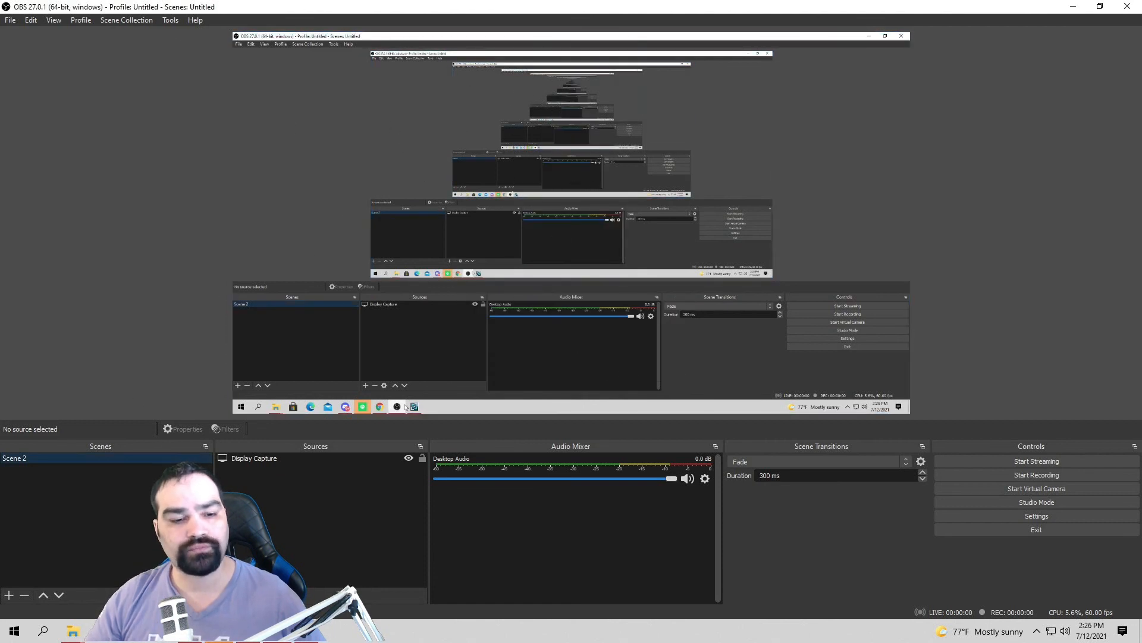
Step: Run LioranBoard Receiver from the lioranboard folder and allow it through the Windows firewall
mouse_move(82, 630)
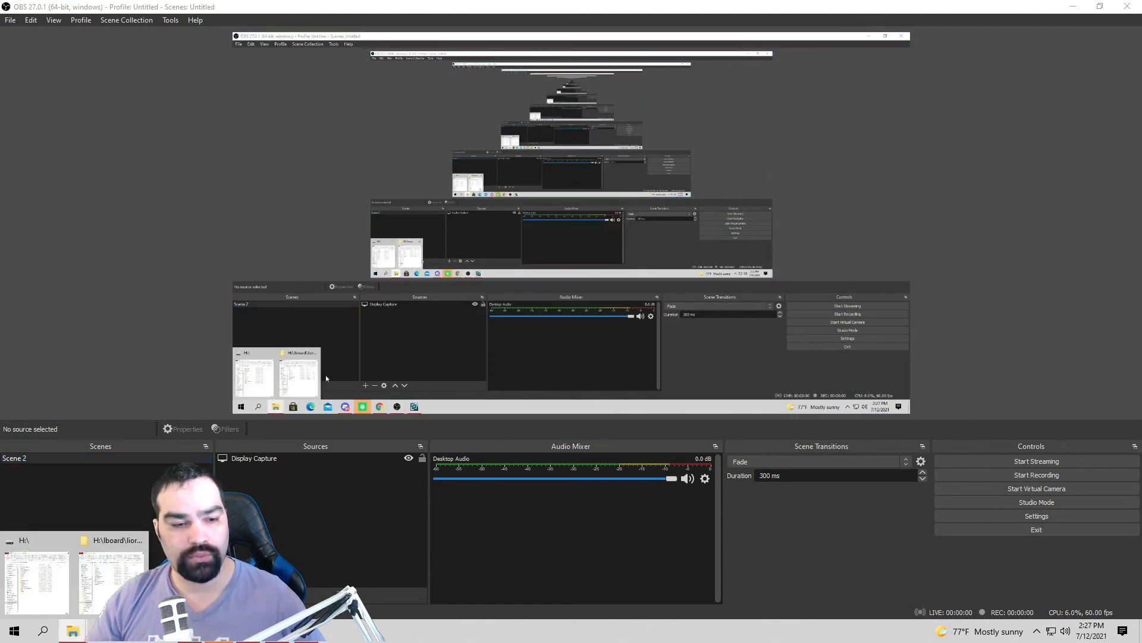
left_click(119, 571)
left_click(675, 312)
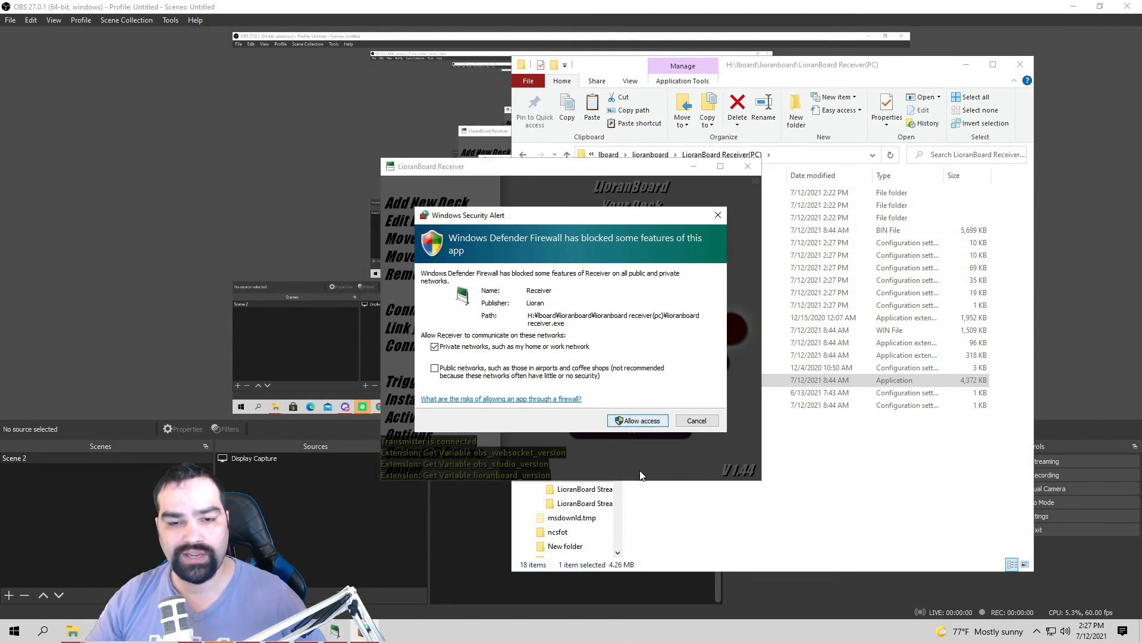
key("Return")
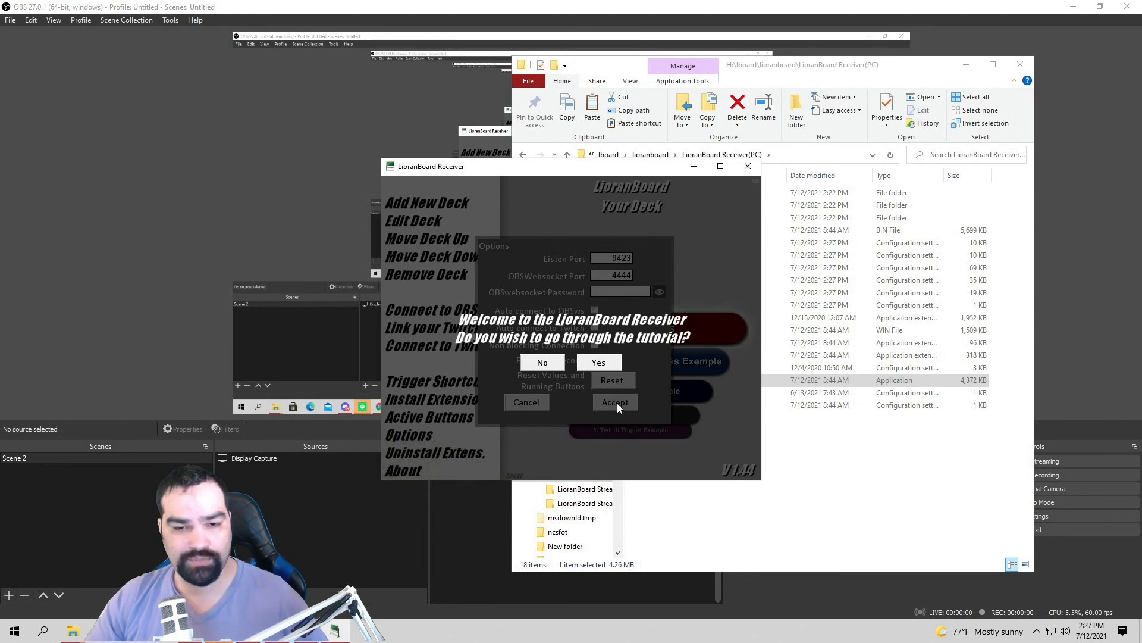
Step: Decline the tutorial, tick Auto connect to OBSws and Auto connect to Twitch, and accept
left_click(552, 363)
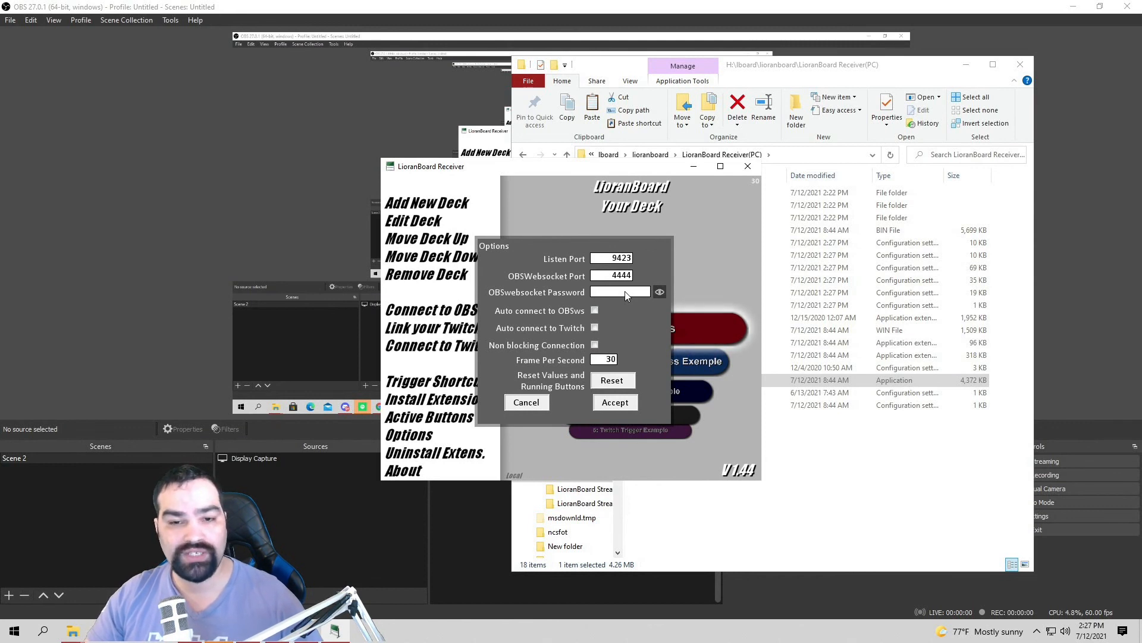
left_click(594, 311)
left_click(594, 328)
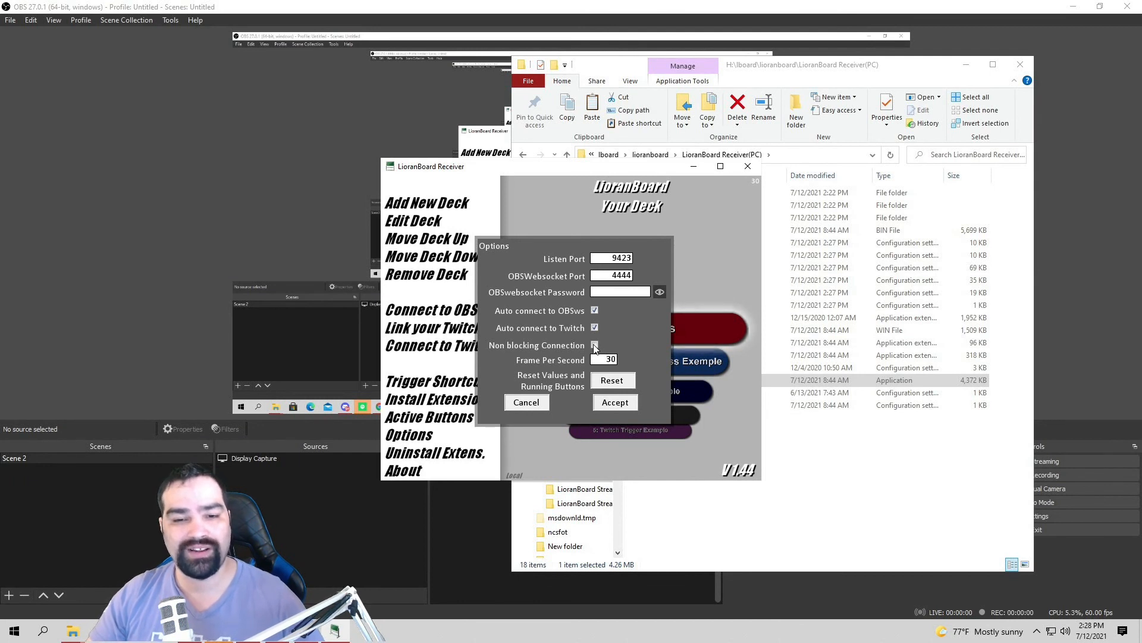
left_click(625, 406)
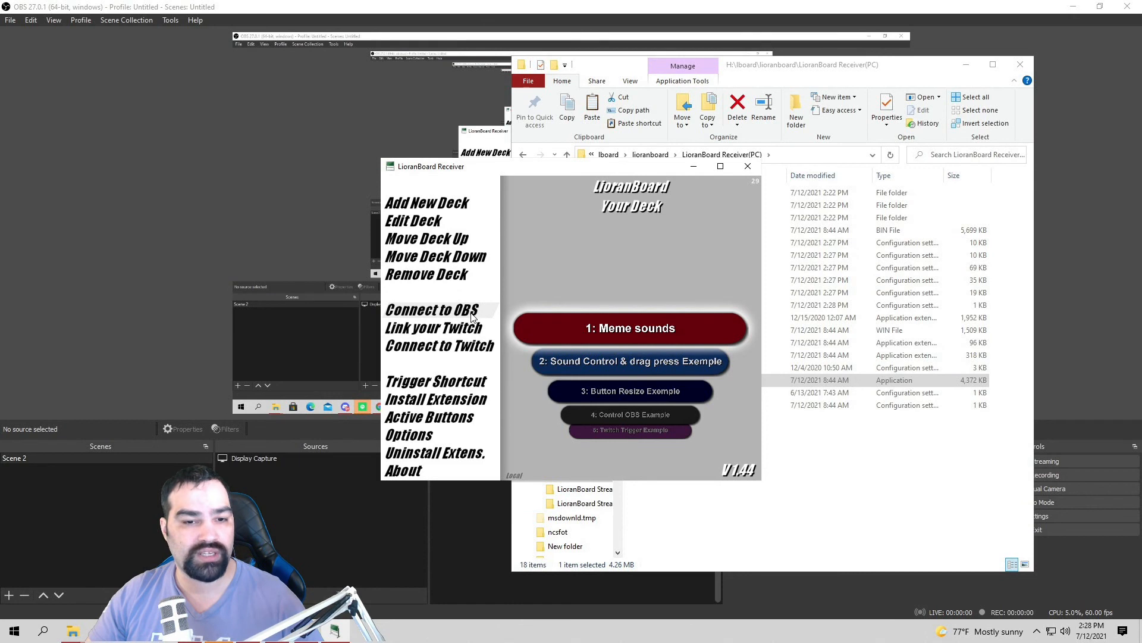
Step: Open the receiver's Twitch account connection settings
left_click_drag(524, 165, 397, 126)
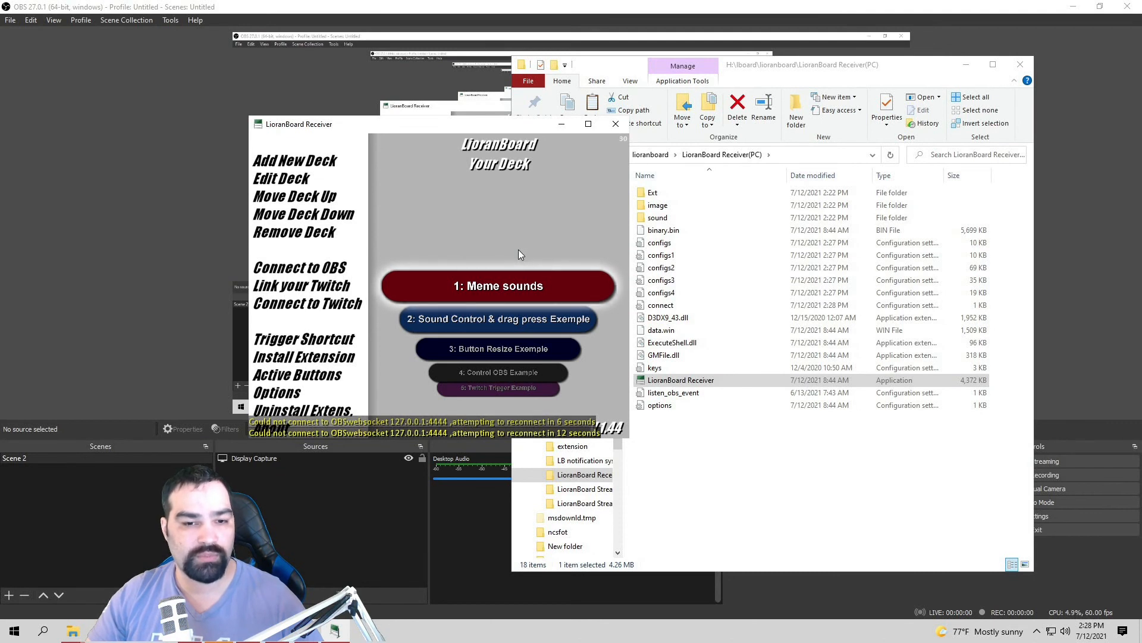
scroll(515, 293, "down", 3)
scroll(515, 291, "up", 3)
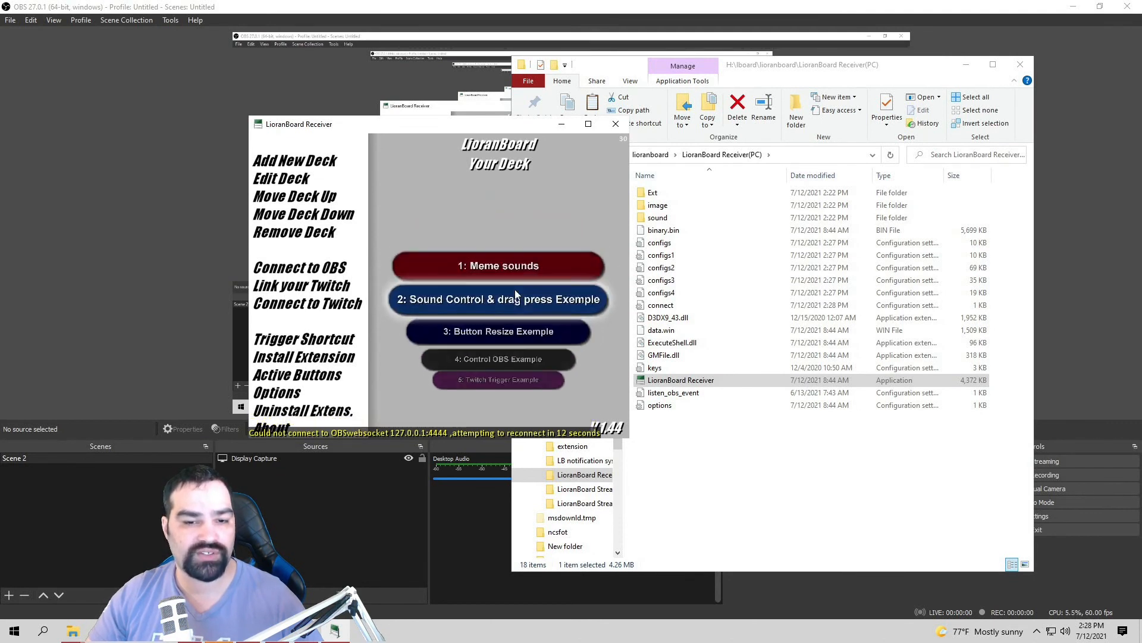
left_click(340, 288)
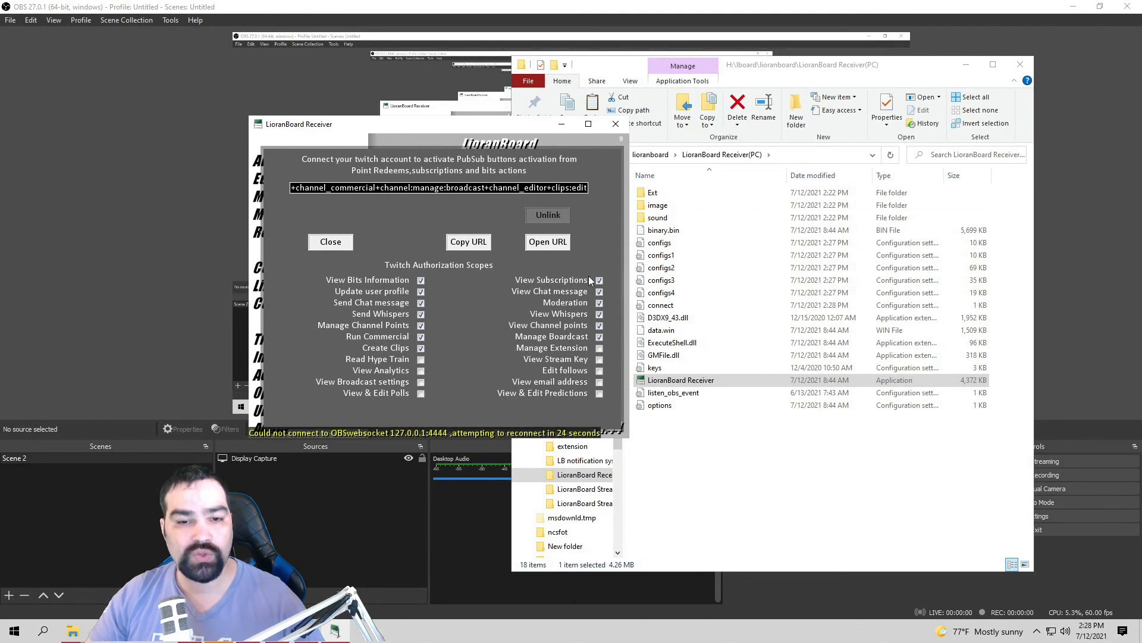
Step: Tick the Hype Train, Analytics, Broadcast, Polls, Follows, Email and Predictions scopes, then open the authorization URL
left_click(422, 360)
left_click(421, 373)
left_click(421, 382)
left_click(421, 394)
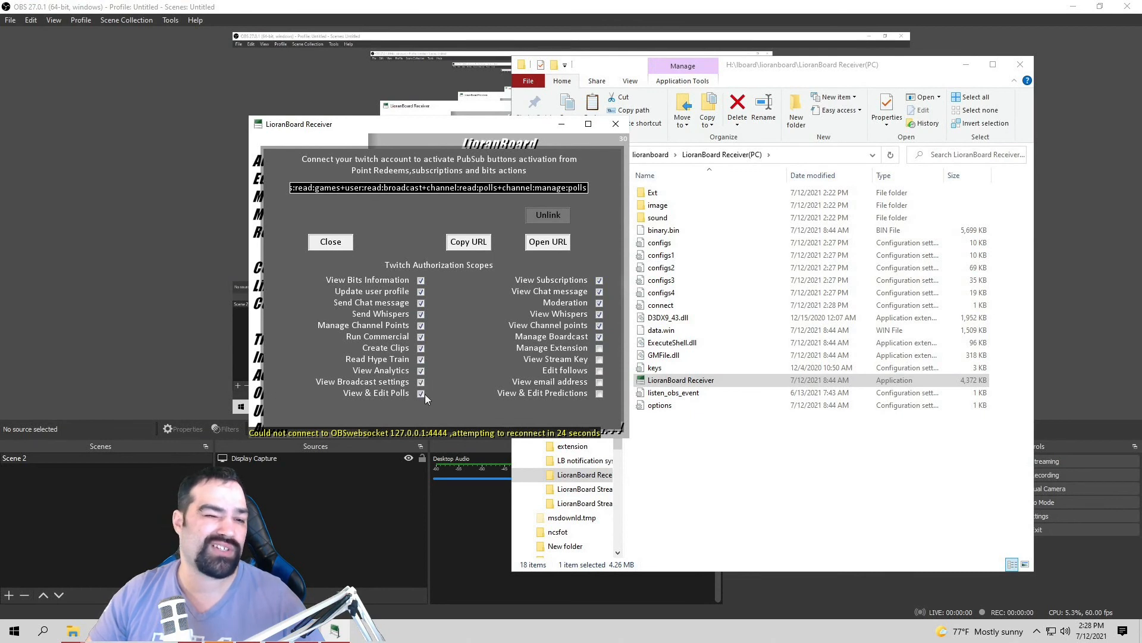
left_click(600, 370)
left_click(600, 381)
left_click(600, 393)
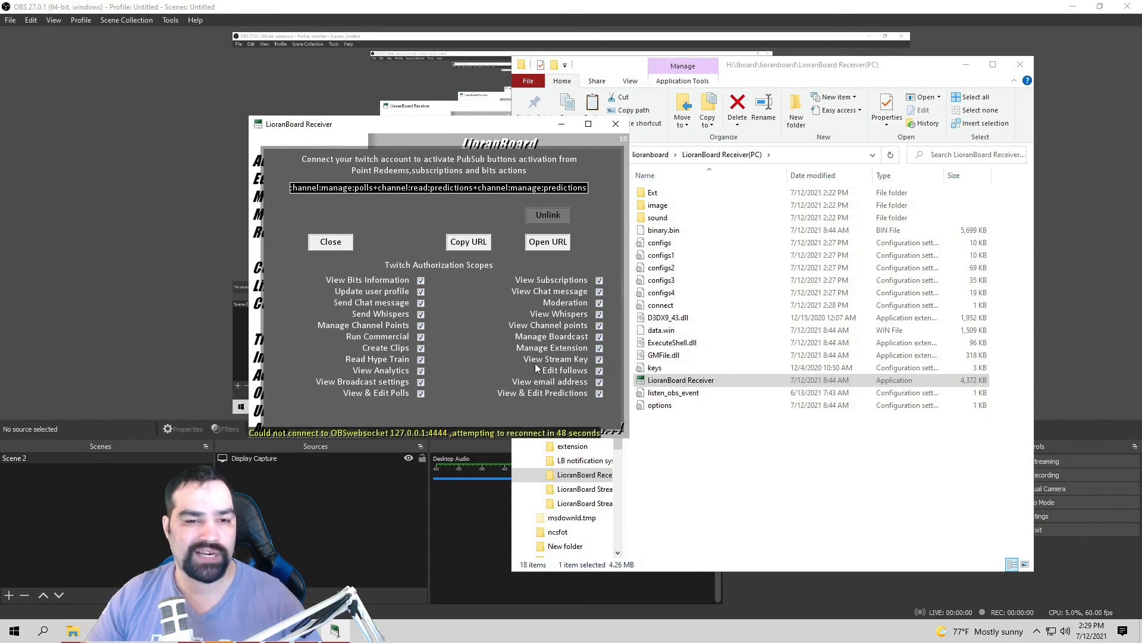
left_click(526, 246)
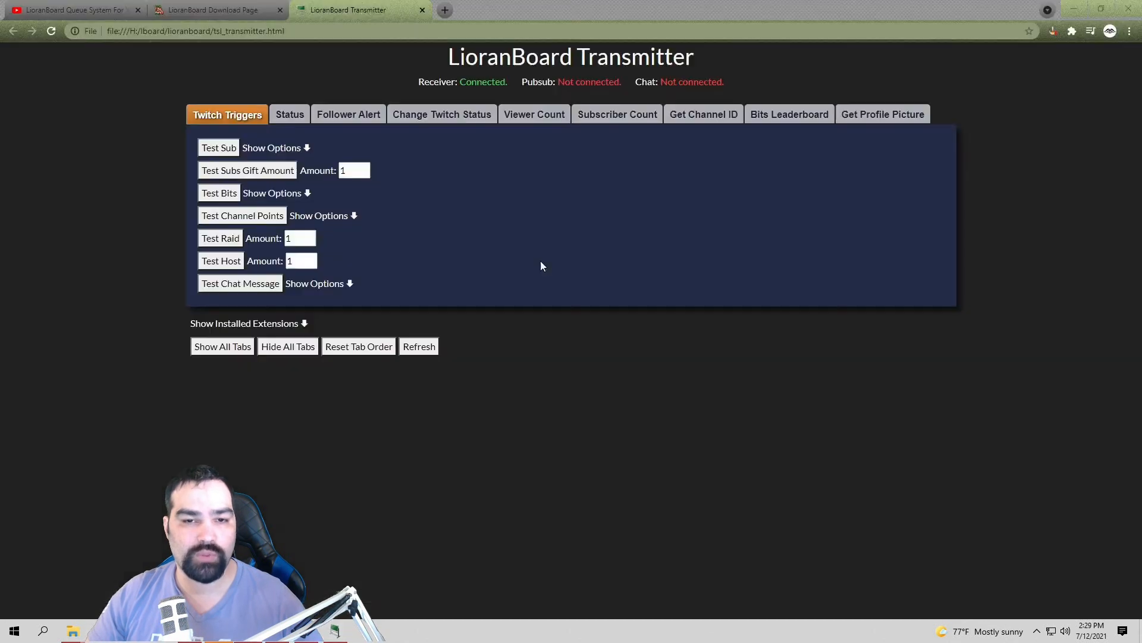
Step: Authorize LioranBoard App on the Twitch authorization page
scroll(541, 259, "up", 8)
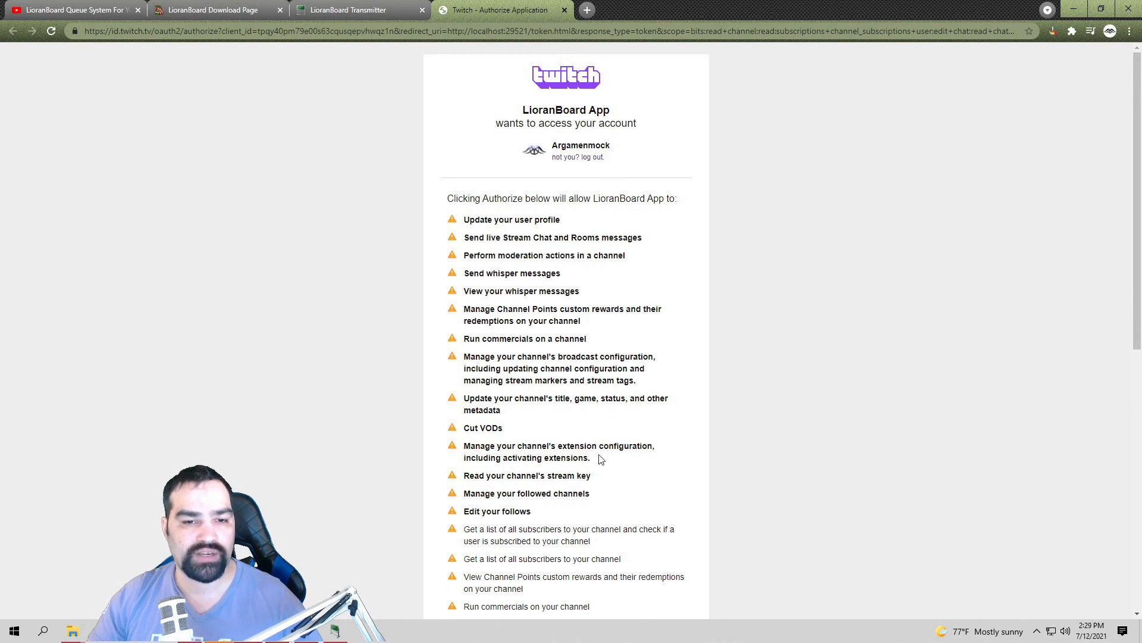
scroll(600, 459, "down", 8)
left_click(546, 554)
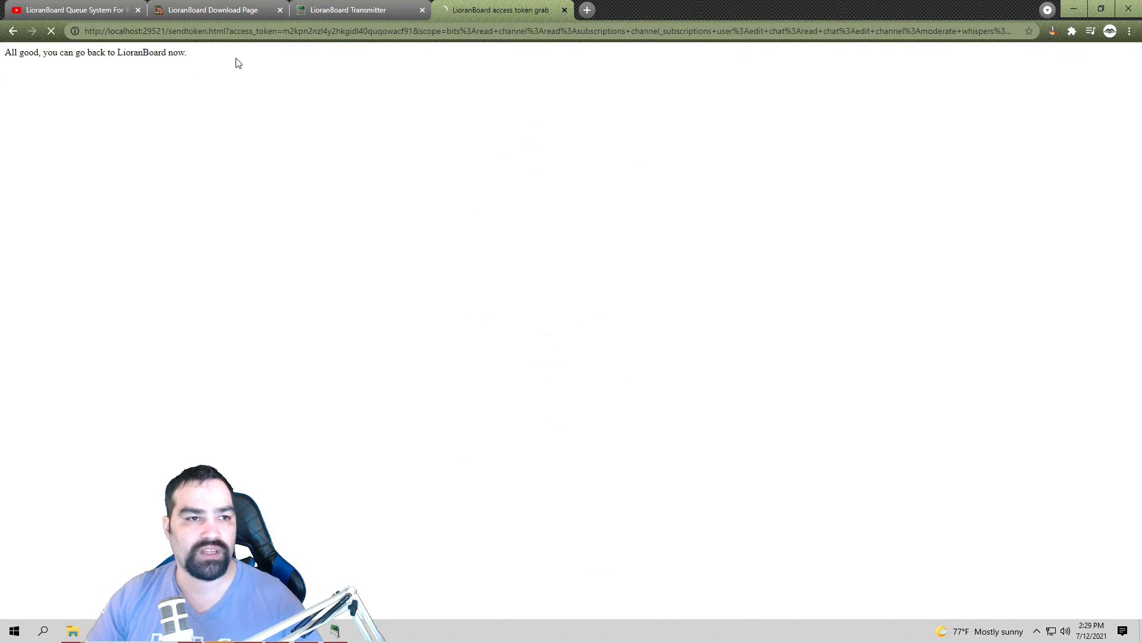
left_click_drag(238, 63, 2, 55)
left_click(329, 195)
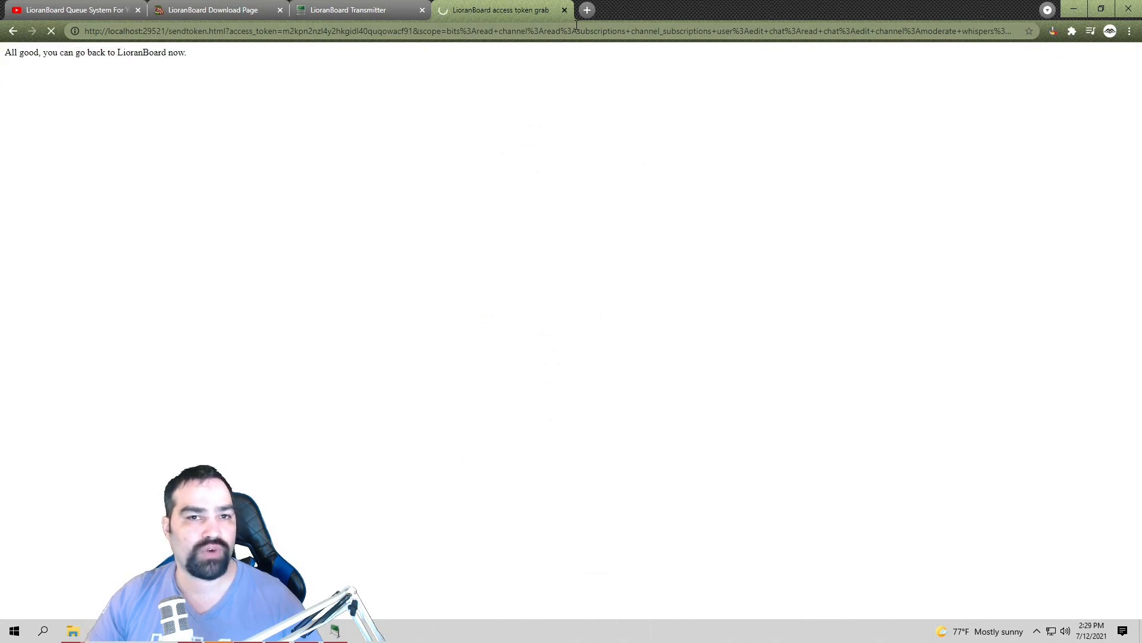
Step: Verify the Transmitter lists Receiver, Pubsub and Chat as connected, then return to OBS Studio
left_click(373, 4)
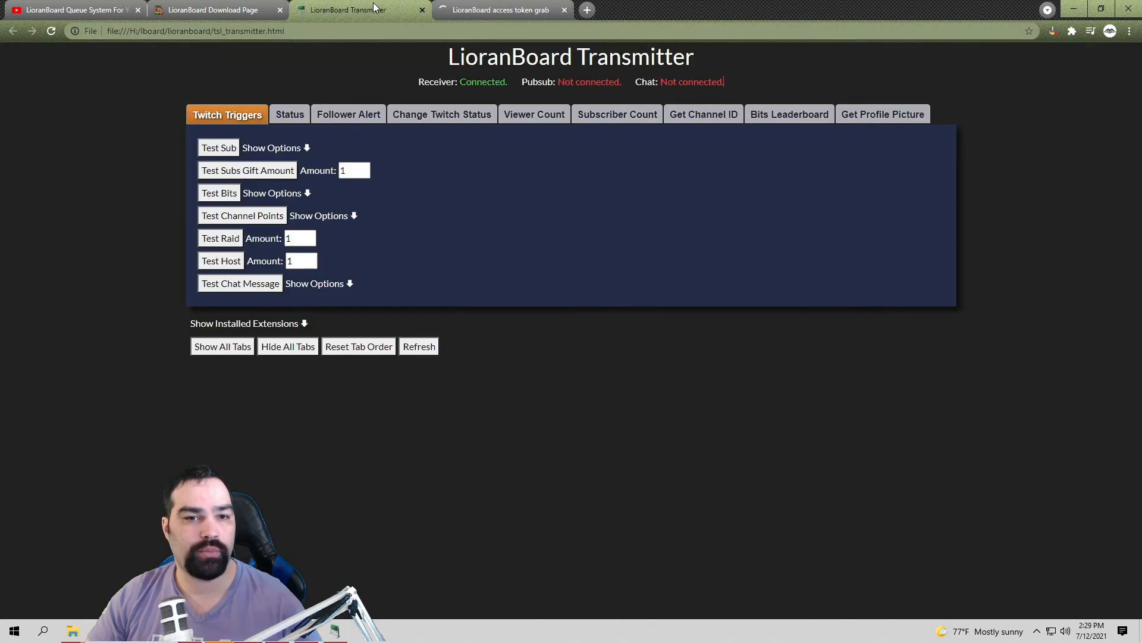
left_click_drag(450, 81, 698, 91)
left_click(769, 76)
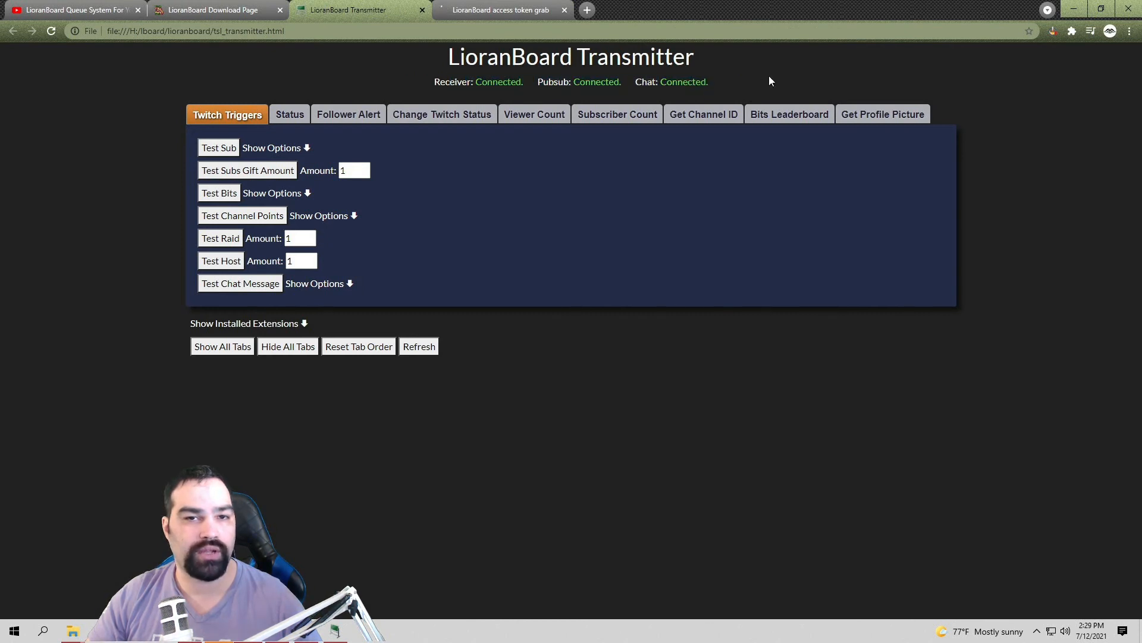
left_click(514, 9)
left_click(280, 632)
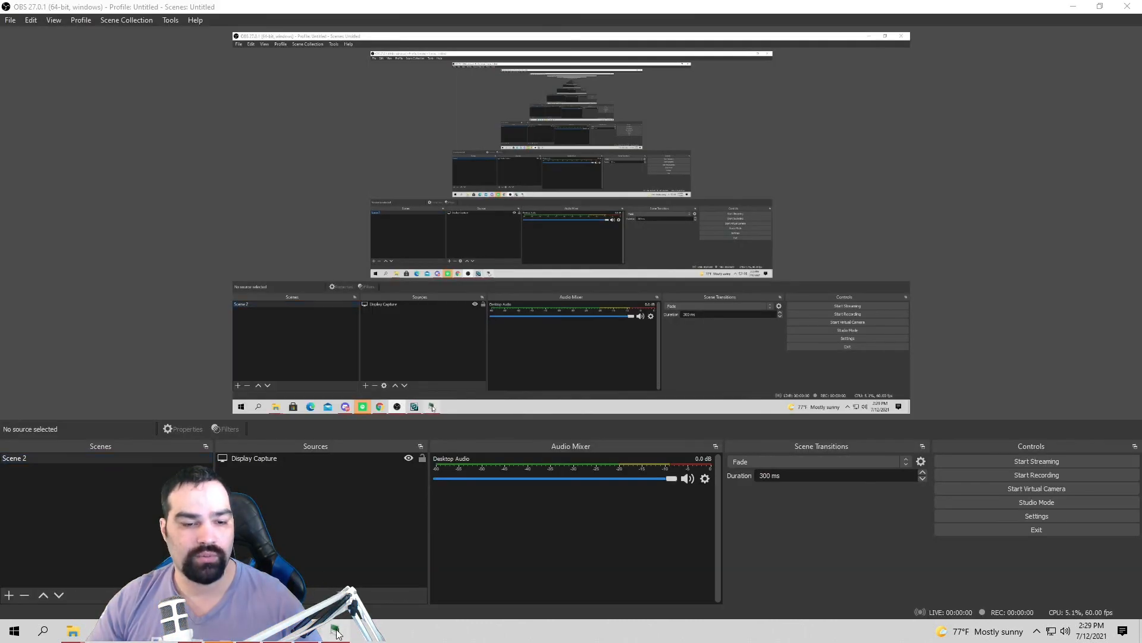
Step: Close the Receiver's Twitch token dialog and attempt Connect to OBS
left_click(335, 630)
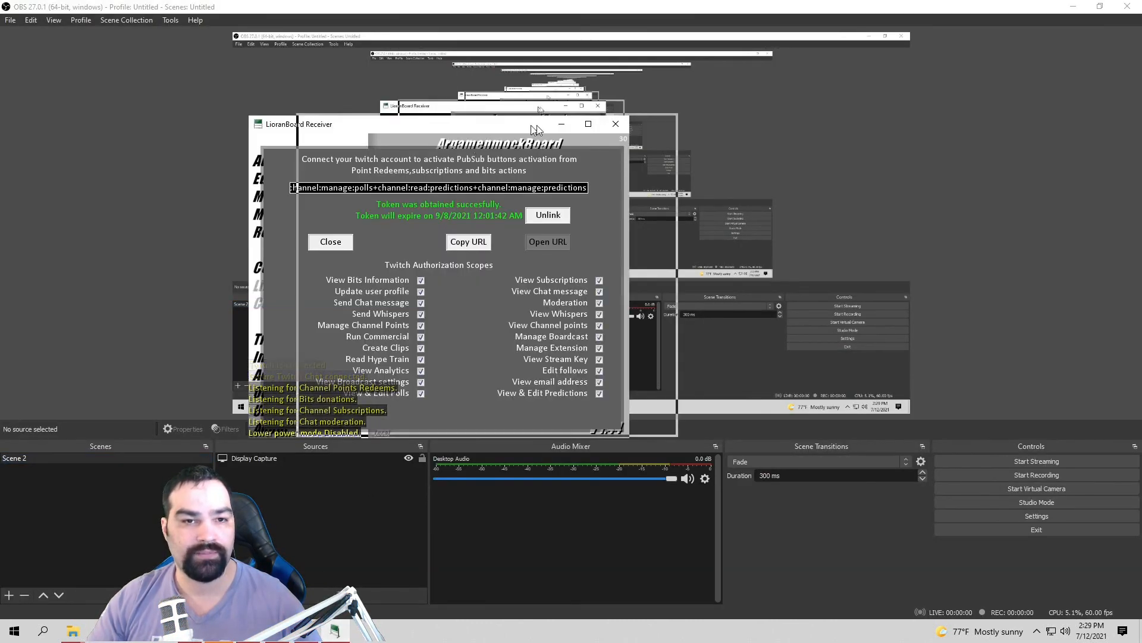
left_click_drag(470, 145, 799, 130)
left_click(675, 226)
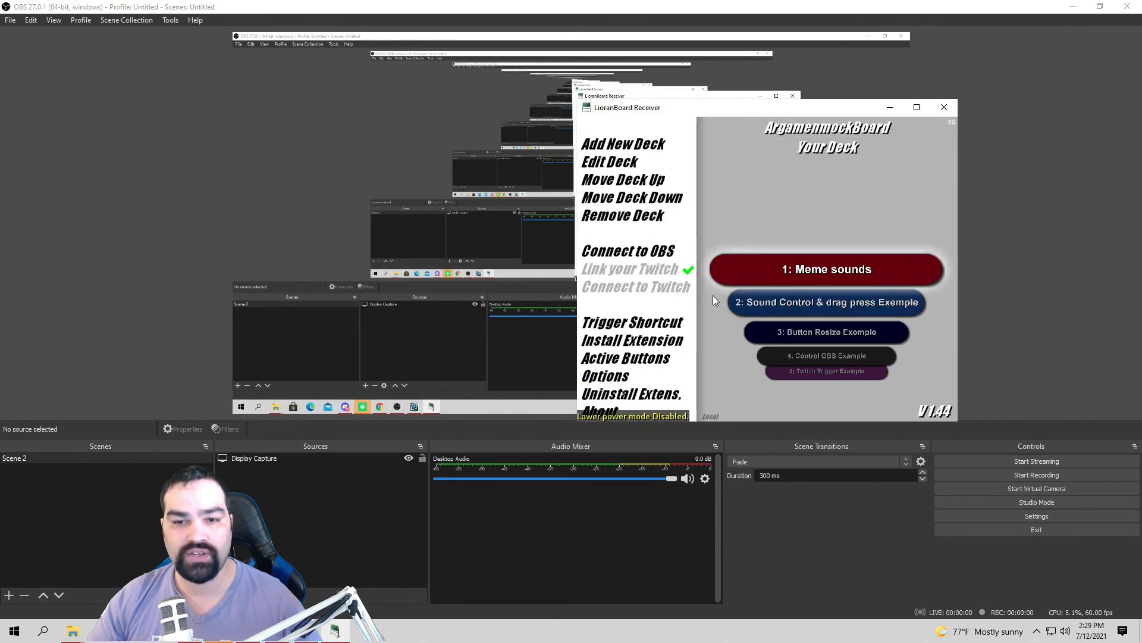
left_click(647, 254)
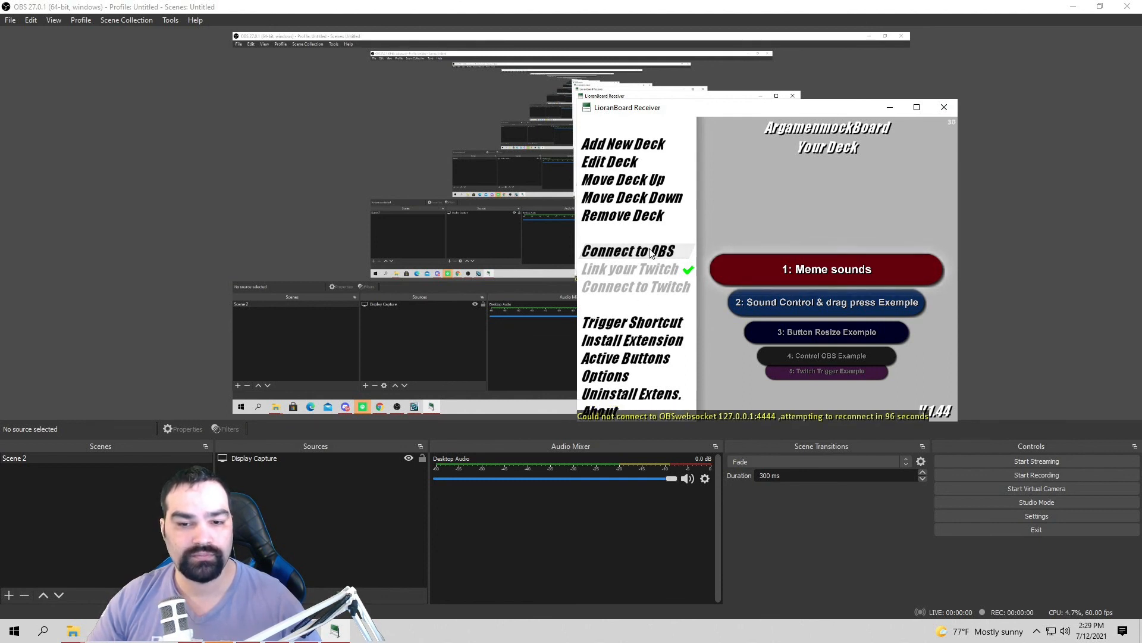
Step: Restart LioranBoard Receiver.exe from the LioranBoard Receiver(PC) folder and dismiss the startup message
left_click(948, 110)
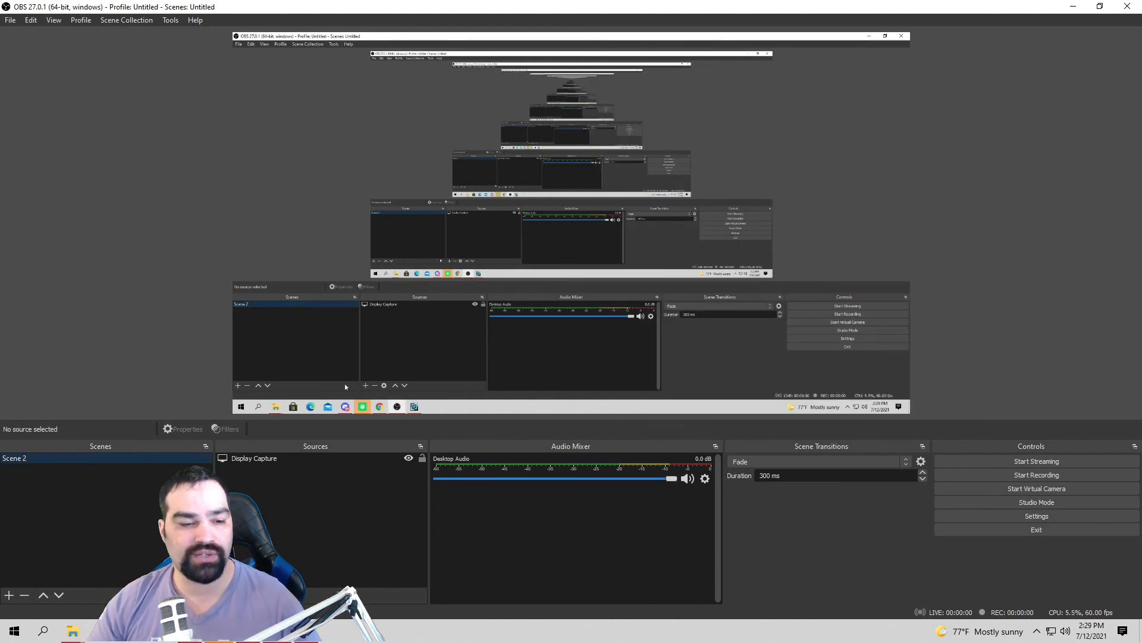
left_click(74, 630)
left_click(125, 585)
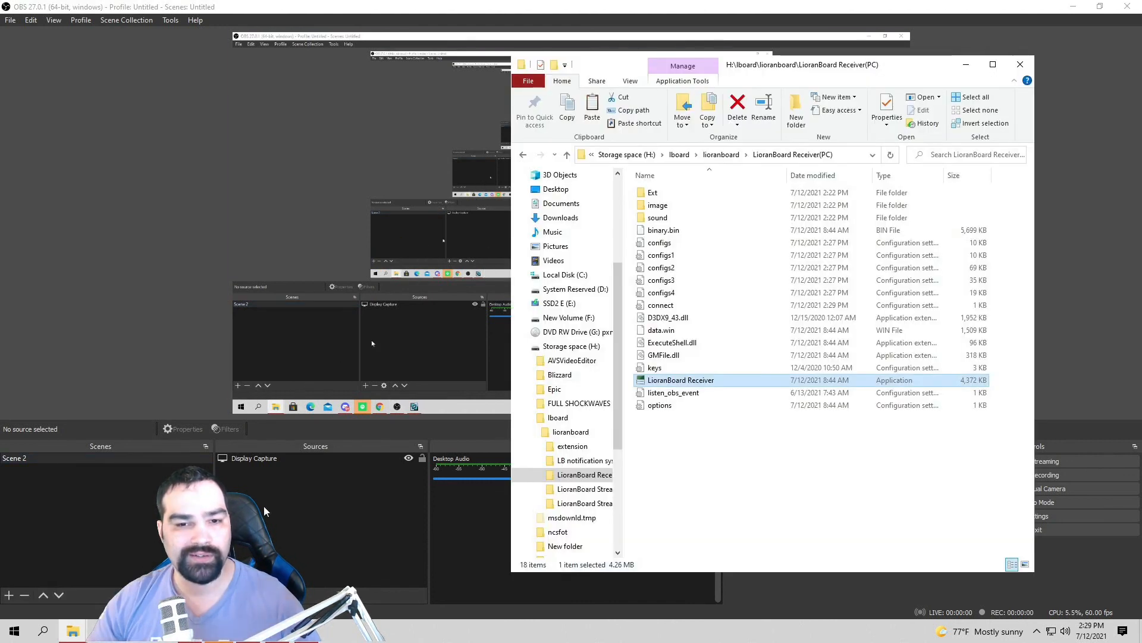
double_click(659, 380)
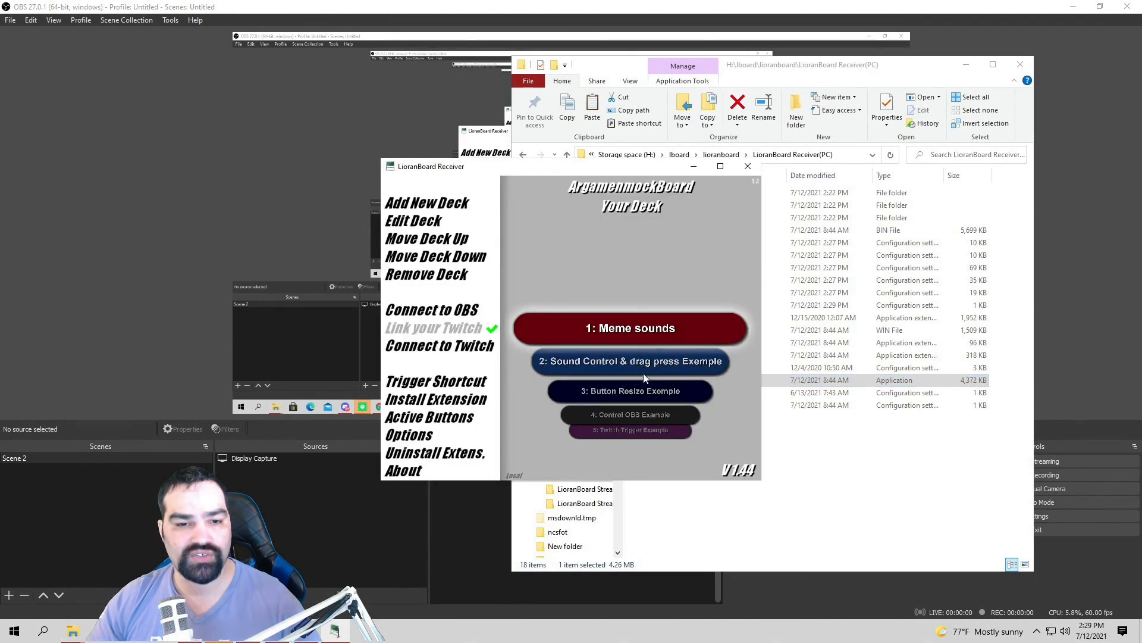
left_click(455, 348)
left_click(684, 432)
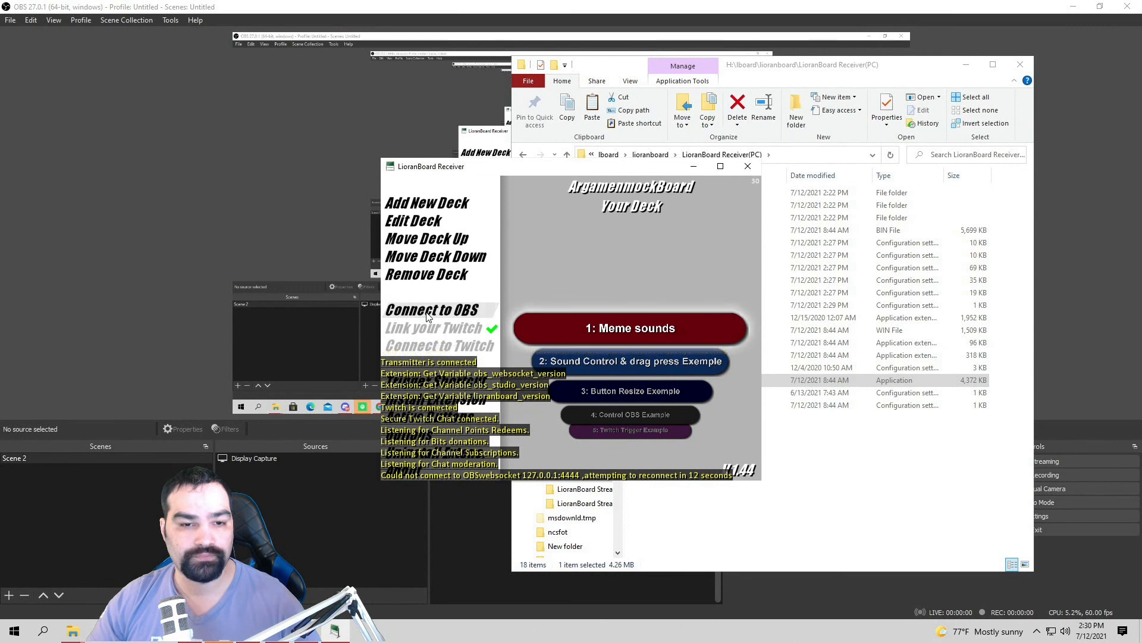
Step: Check Enable WebSockets server in OBS's WebSockets Server Settings and confirm with OK
left_click(137, 184)
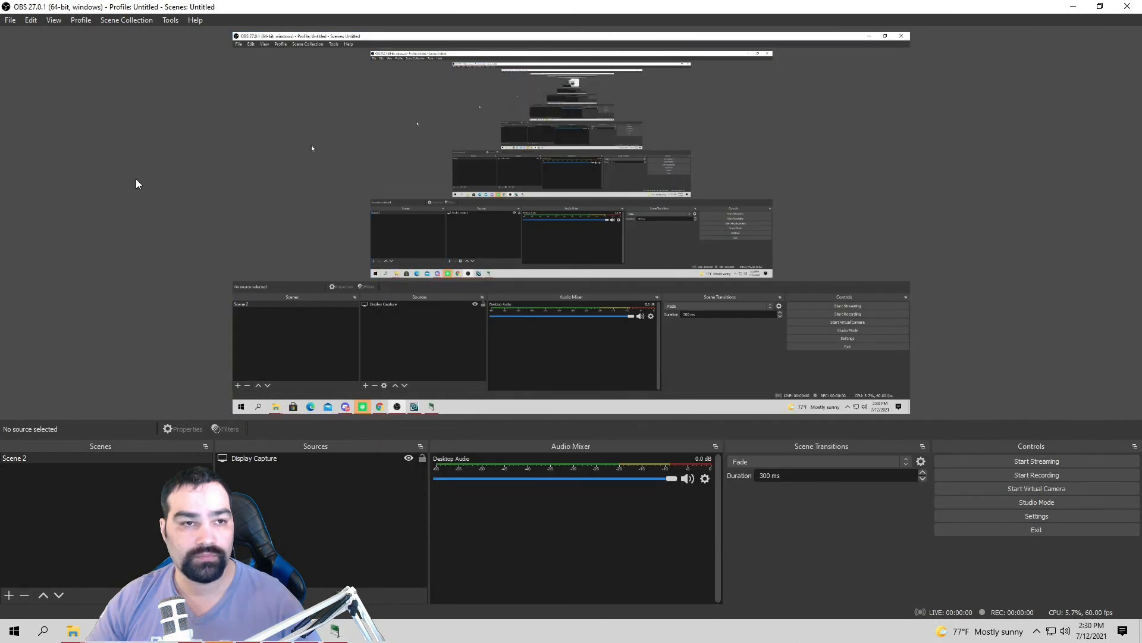
left_click(170, 20)
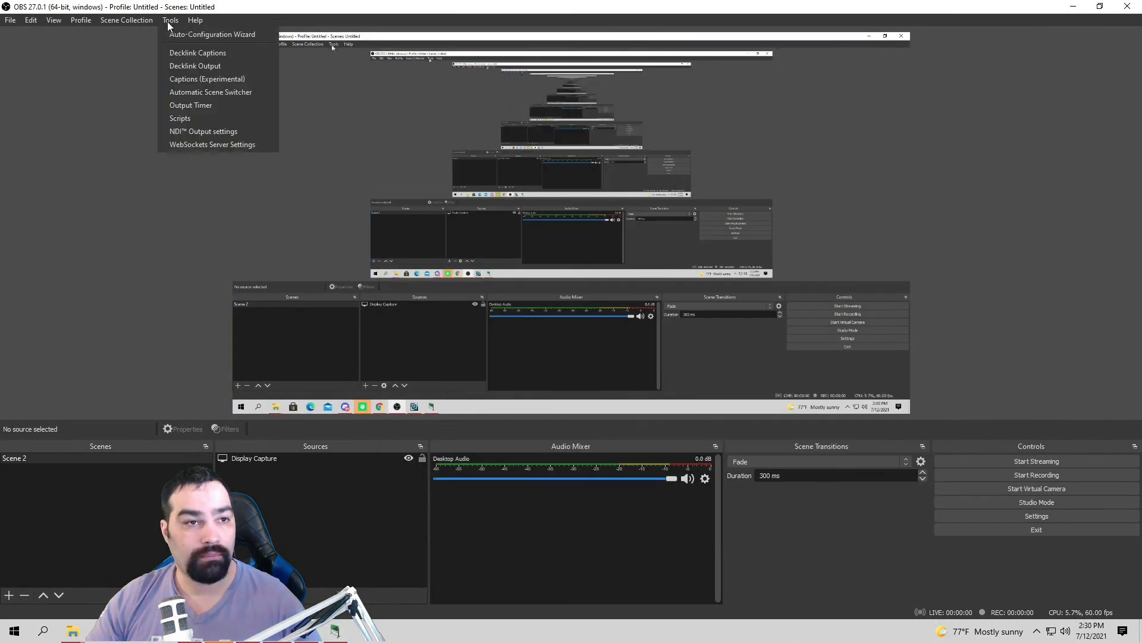
left_click(250, 142)
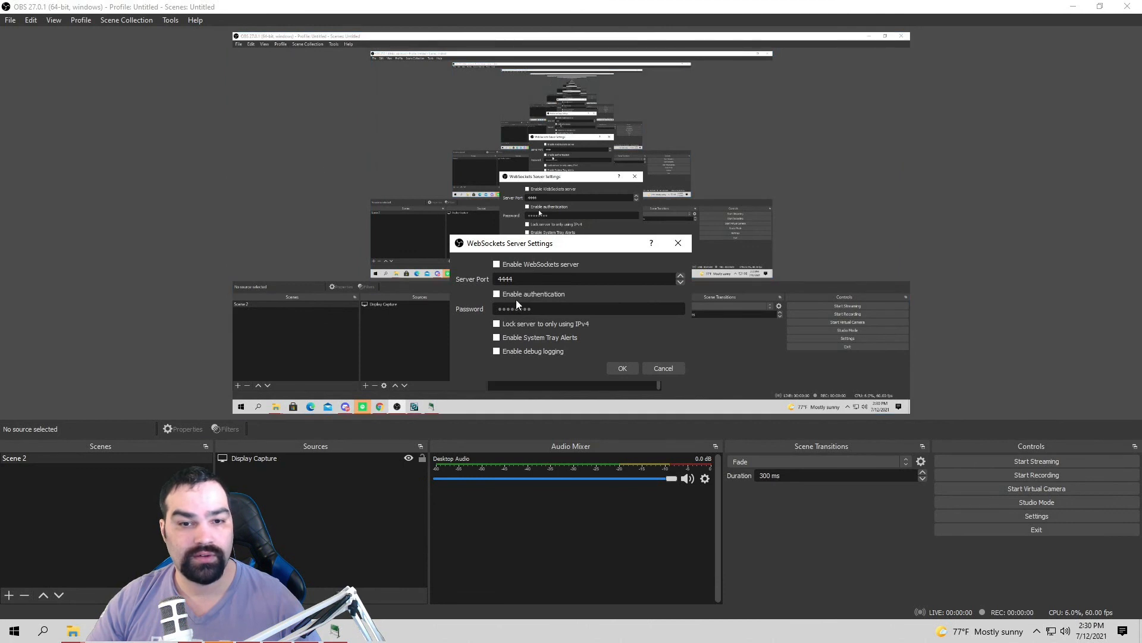
left_click(497, 264)
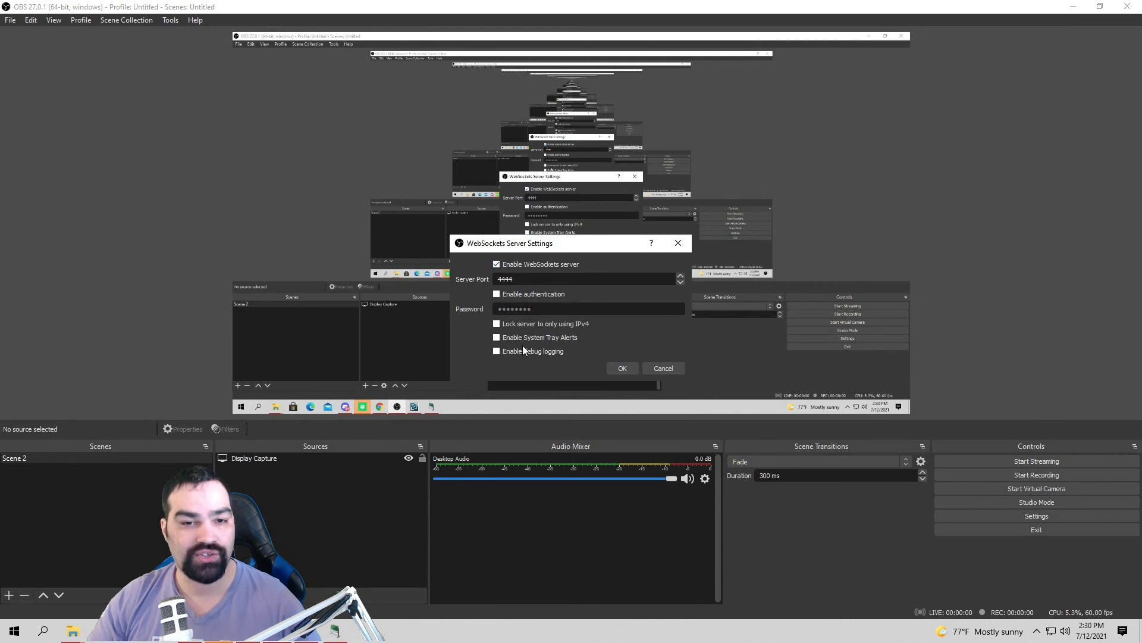
left_click(627, 370)
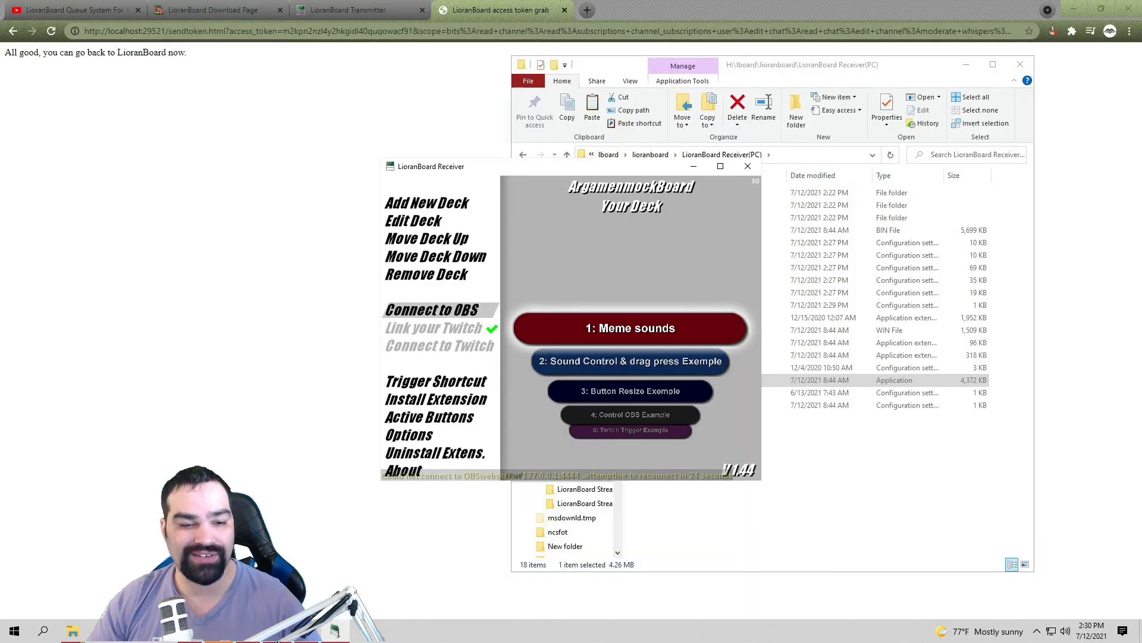
Step: Connect the receiver to OBS and view the Dance button's commands in the Sound Control deck
left_click(432, 310)
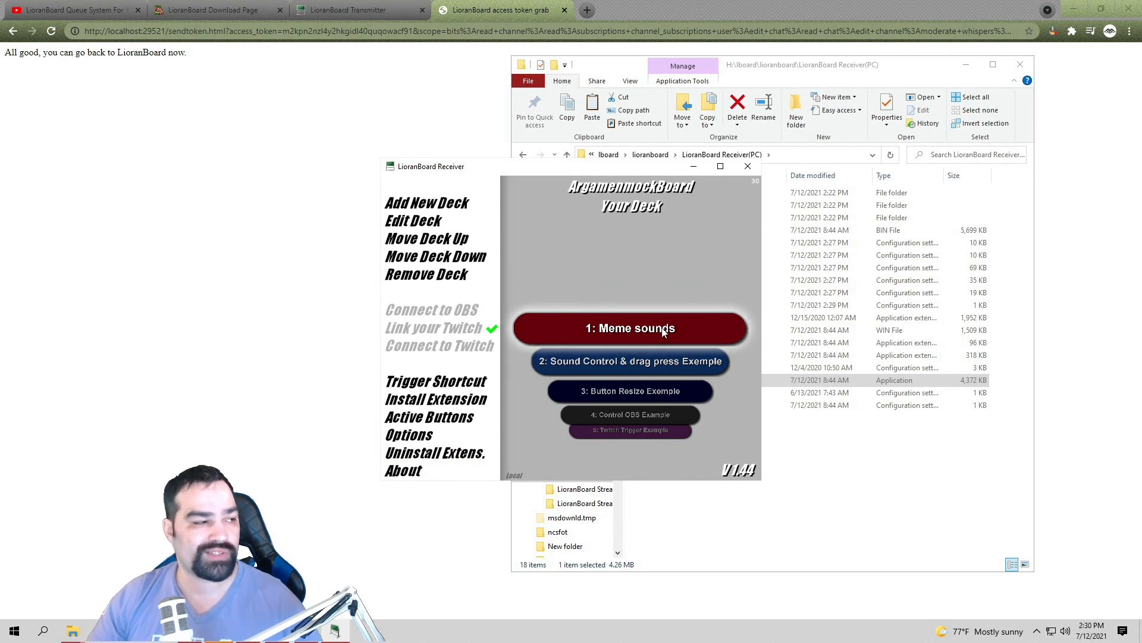
scroll(664, 333, "down", 1)
left_click(683, 331)
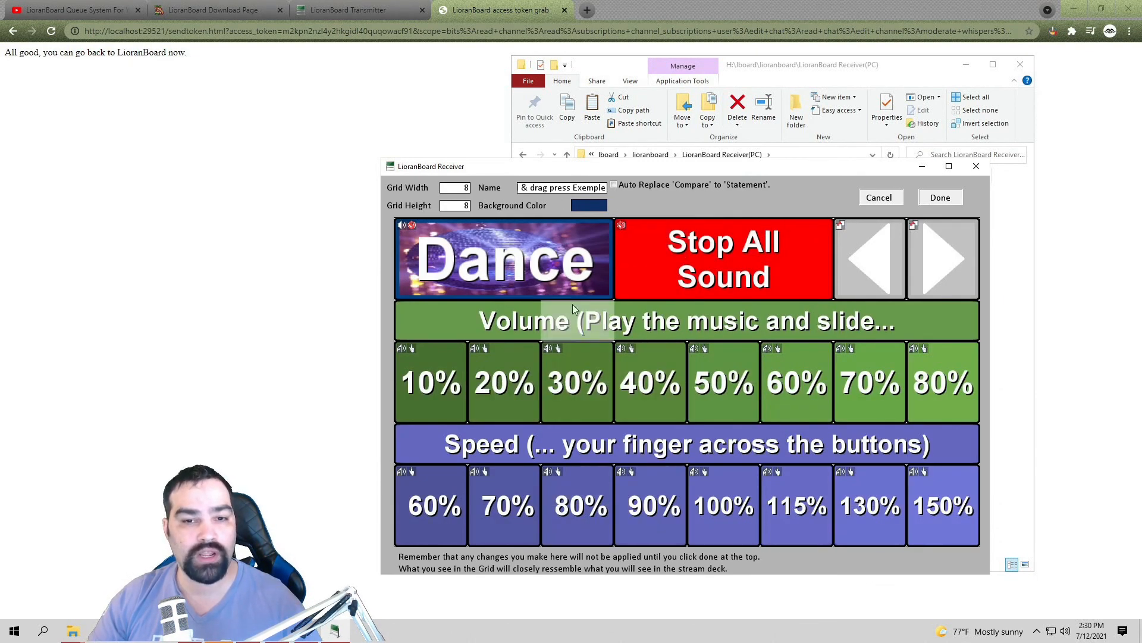
right_click(552, 263)
left_click(595, 391)
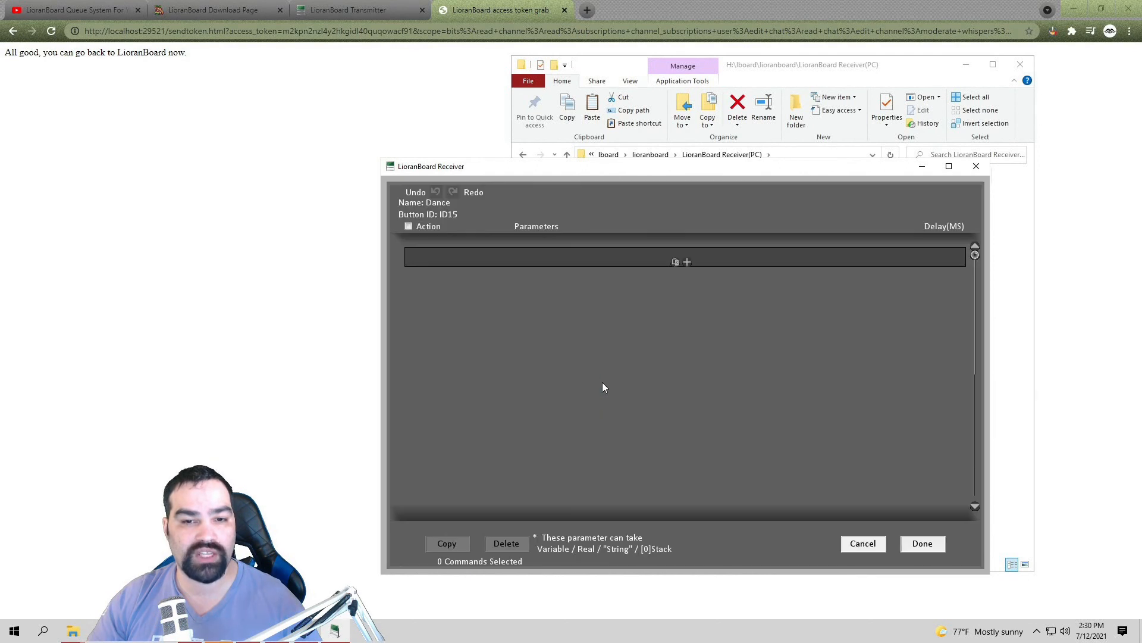
left_click(922, 543)
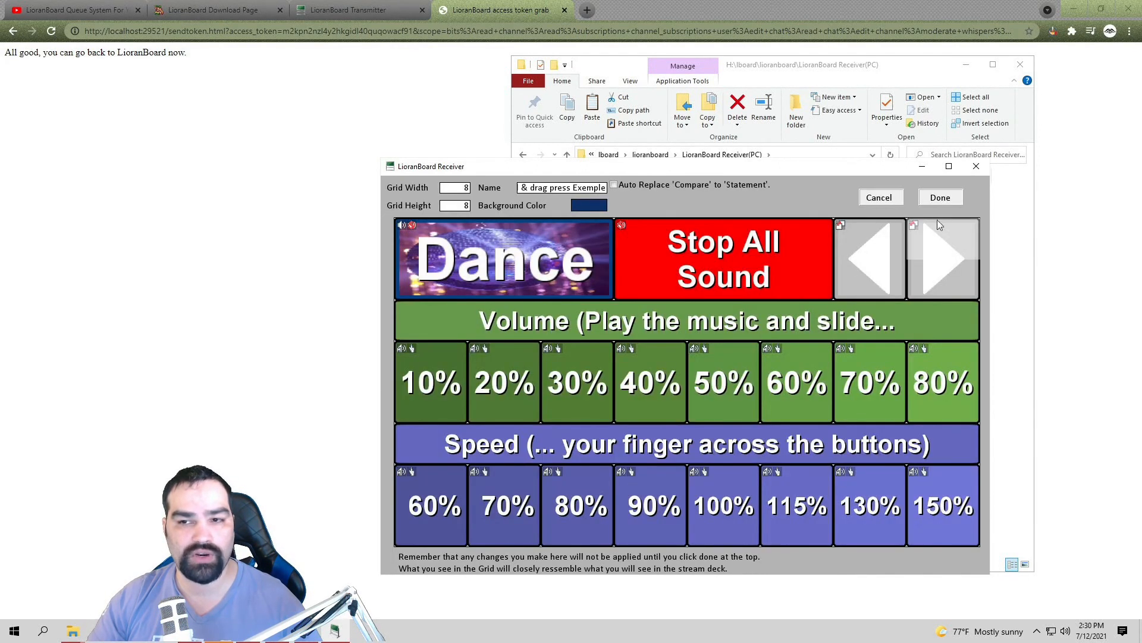
left_click(942, 197)
Step: Inspect the Control OBS Example deck's Switch to Scene 1 command targeting LioranBoard Example 1
scroll(677, 374, "down", 2)
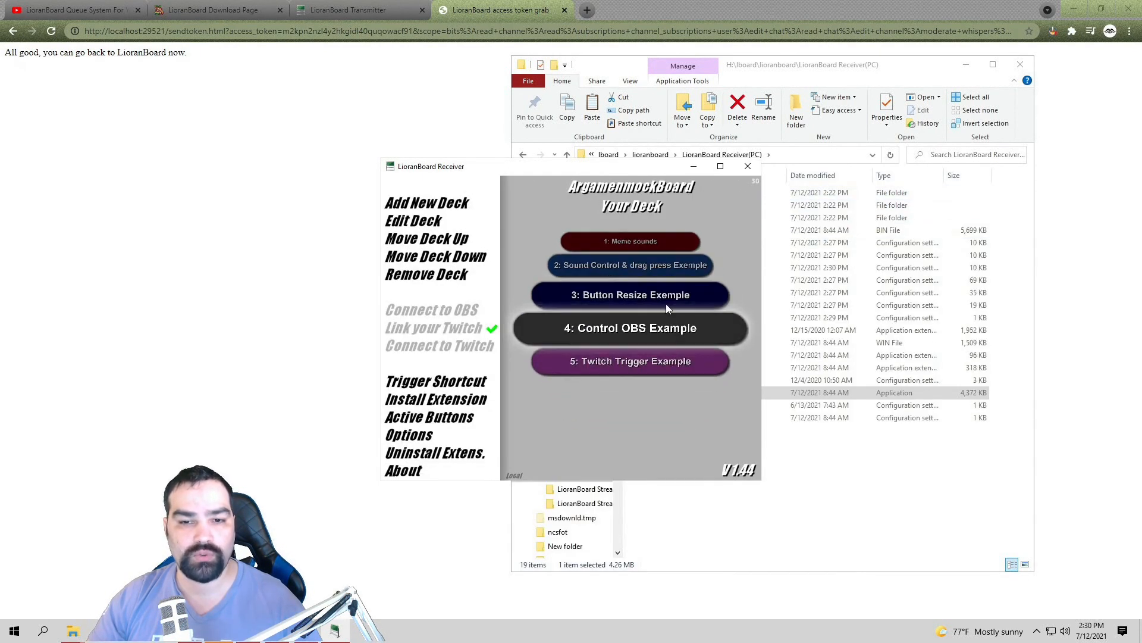
left_click(657, 333)
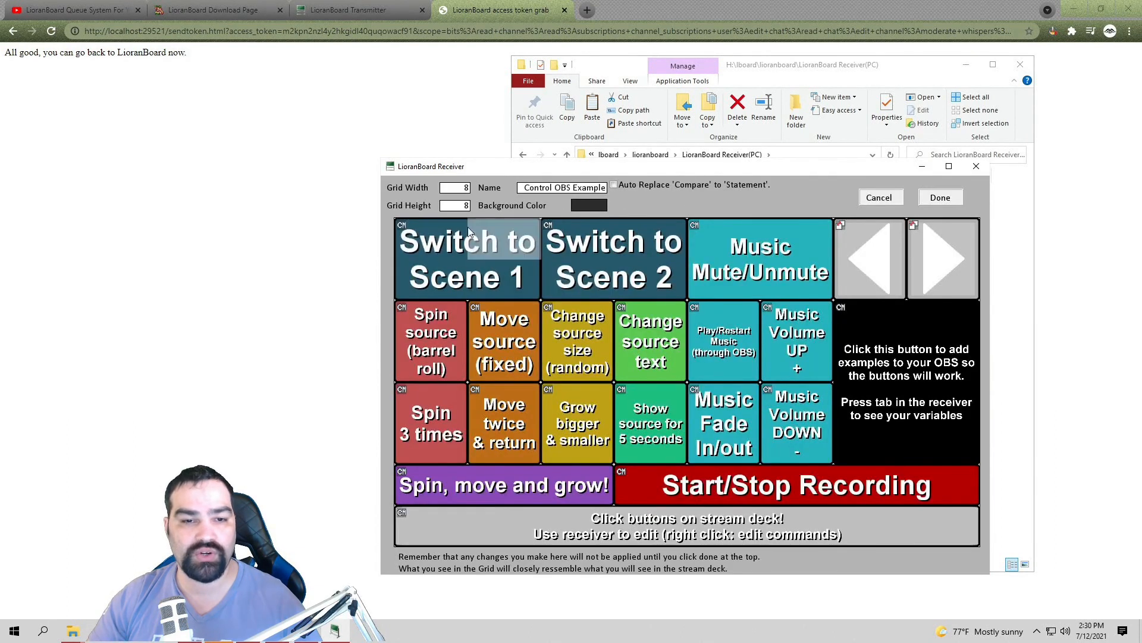
right_click(493, 295)
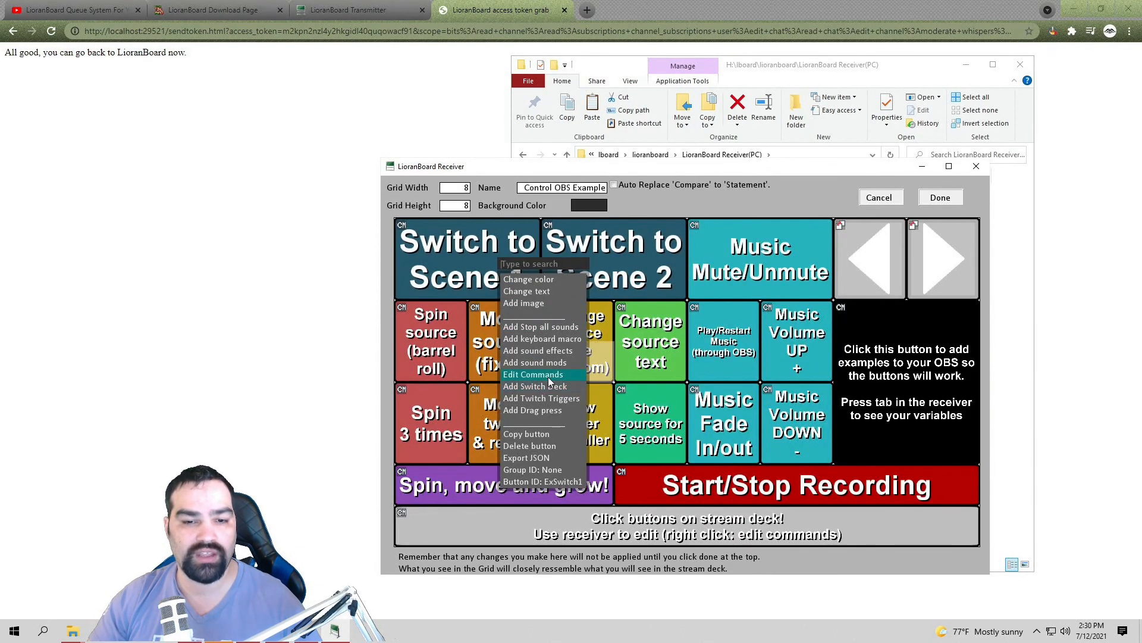
left_click(515, 325)
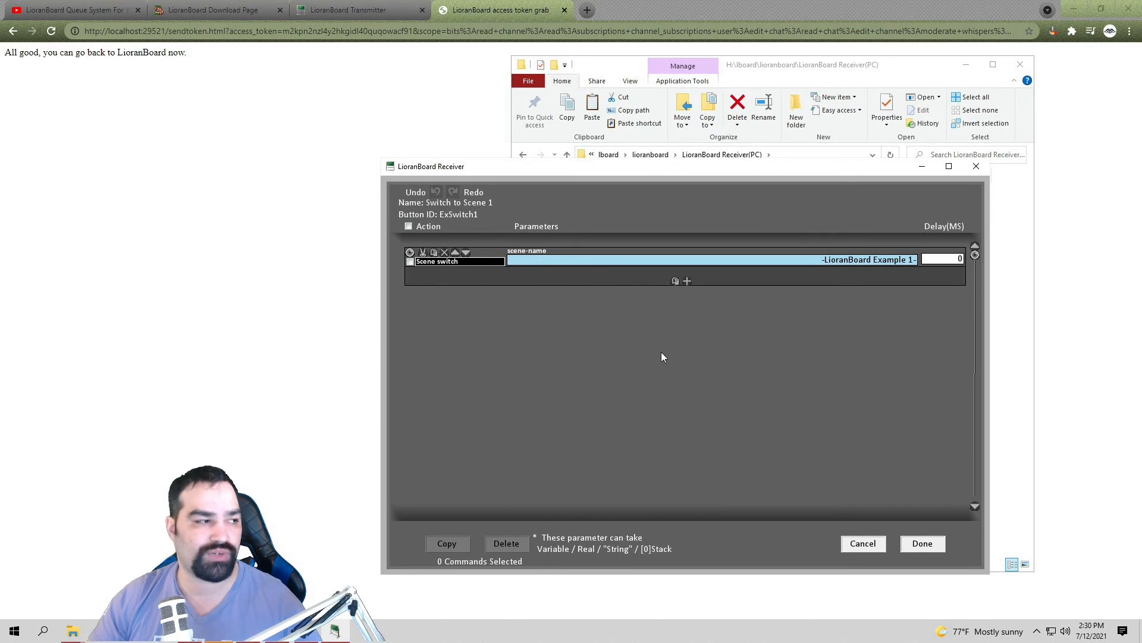
left_click(922, 544)
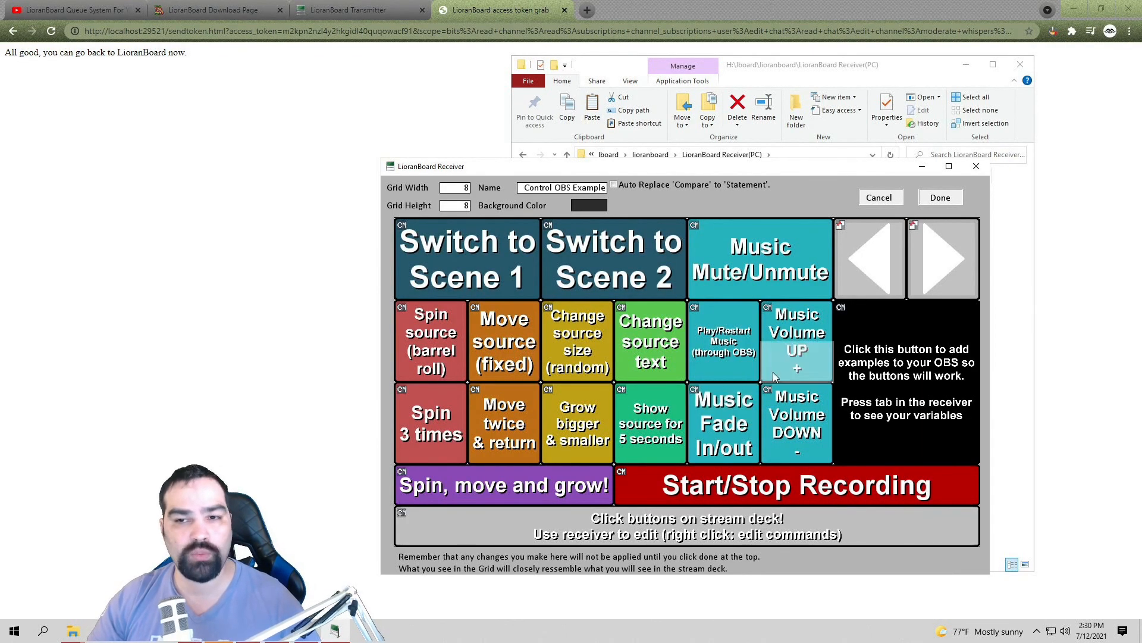
left_click(940, 199)
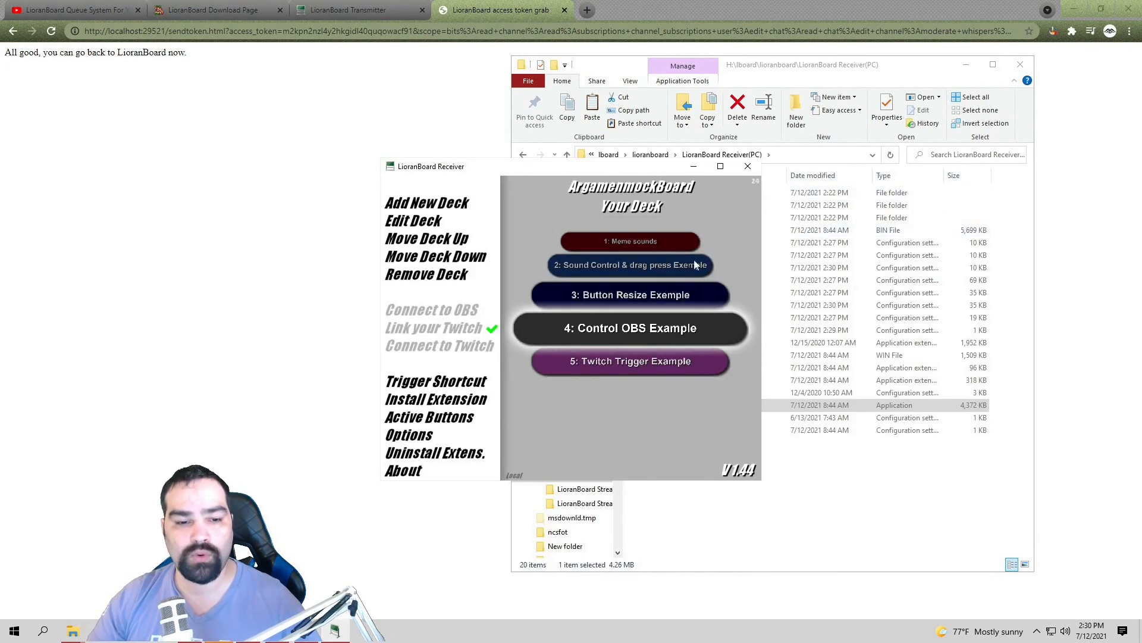
left_click(278, 631)
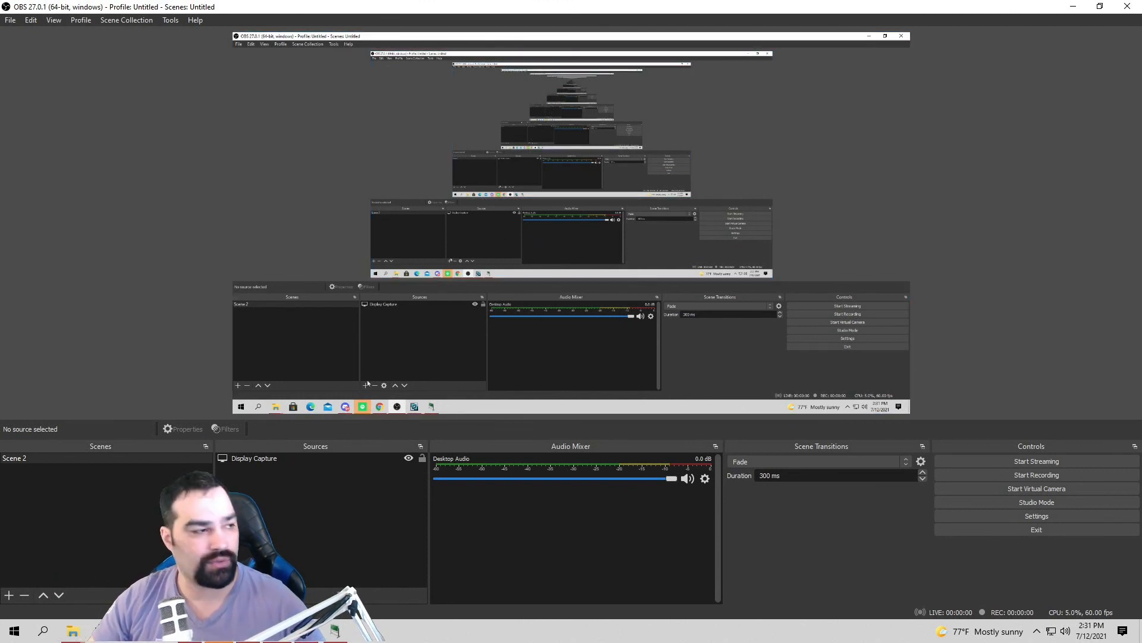
Step: Add a Text (GDI+) source named test displaying 'test' and drag it to the canvas centre
left_click(226, 594)
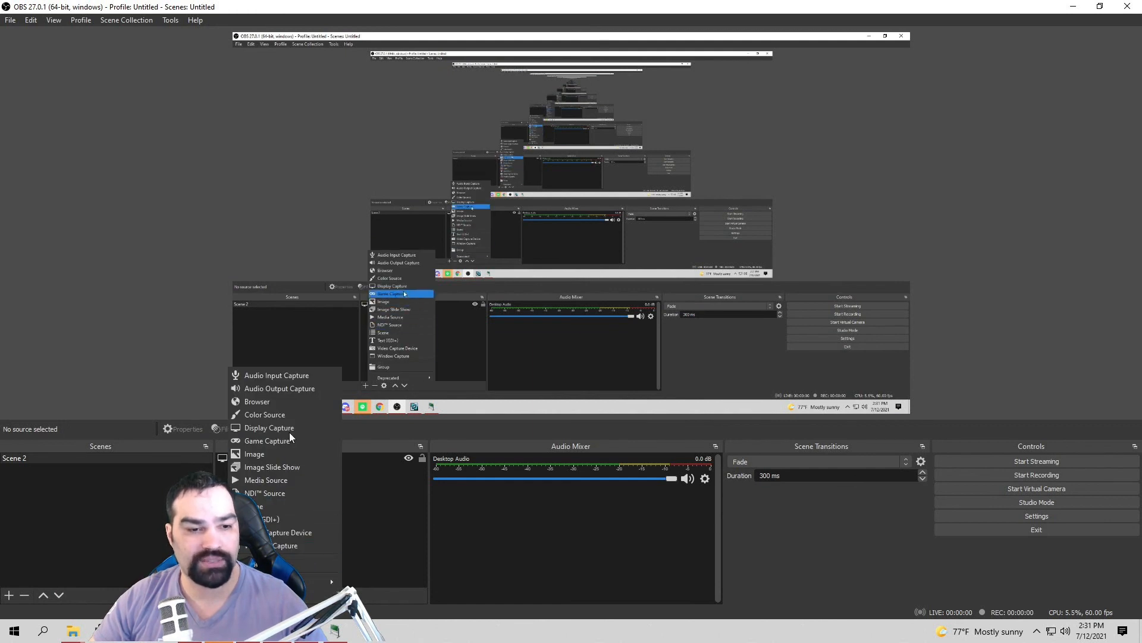
left_click(309, 518)
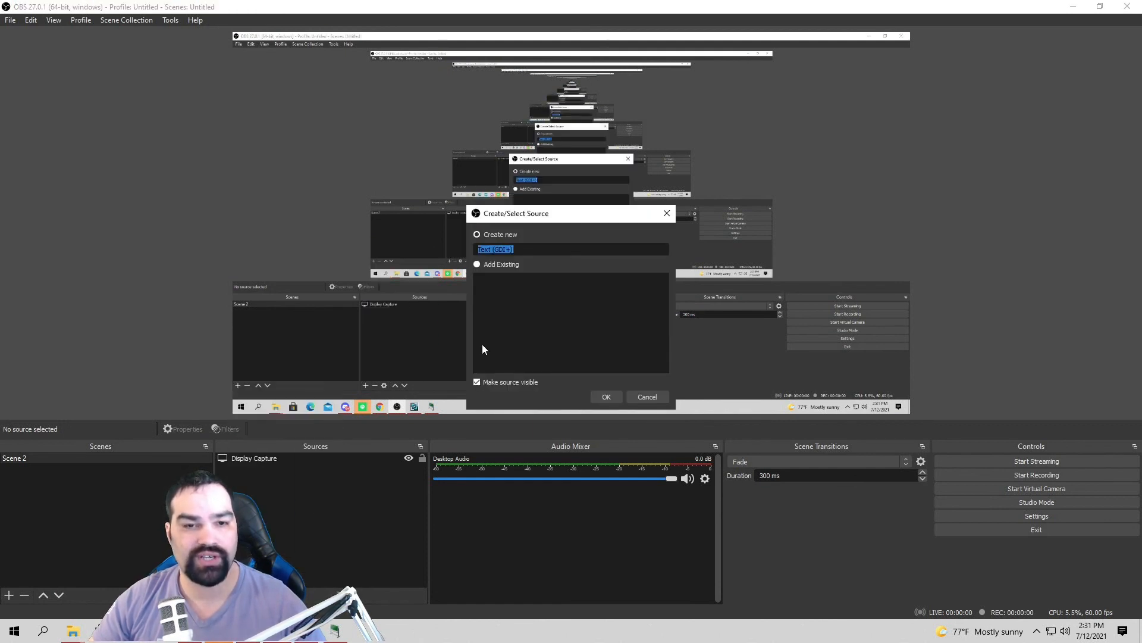
type("test")
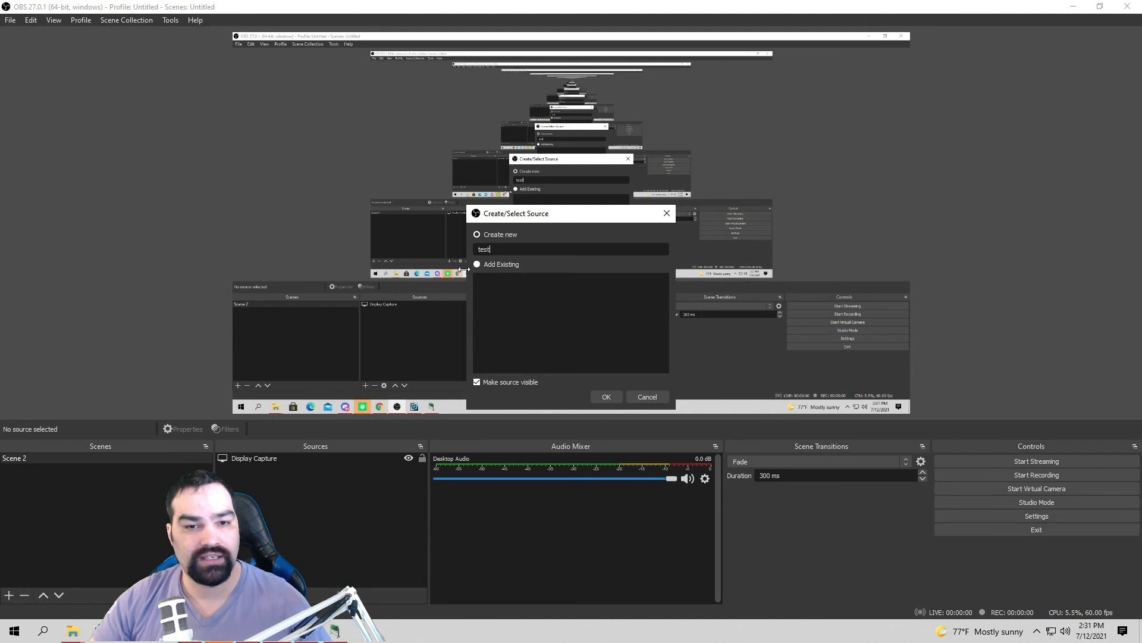
left_click(602, 394)
left_click(506, 393)
type("test")
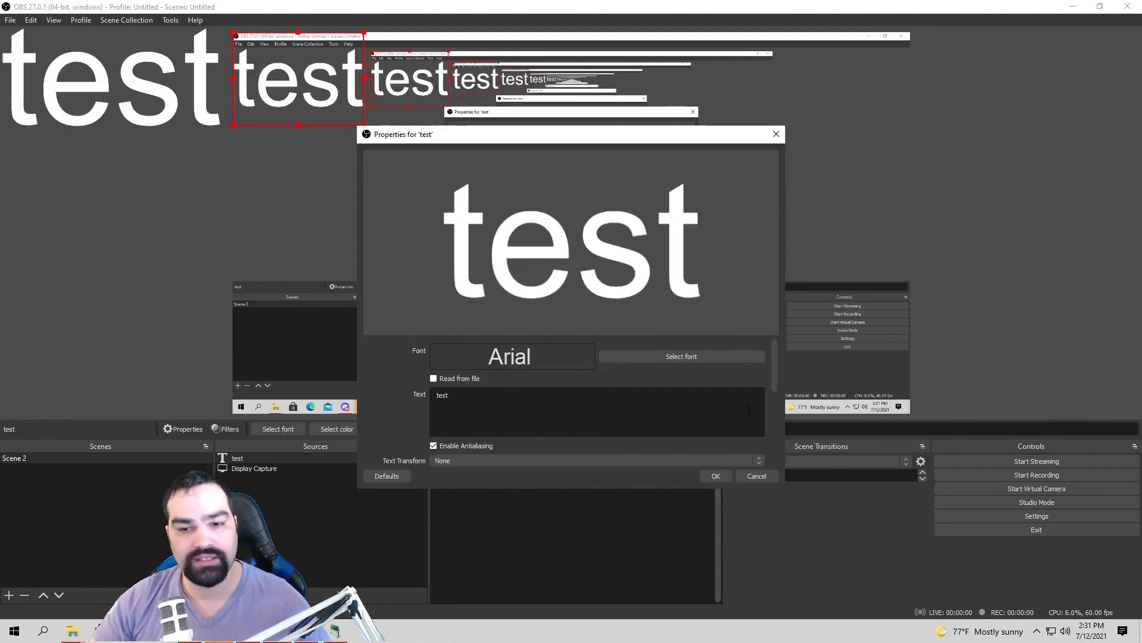
left_click(716, 476)
left_click_drag(319, 87, 573, 167)
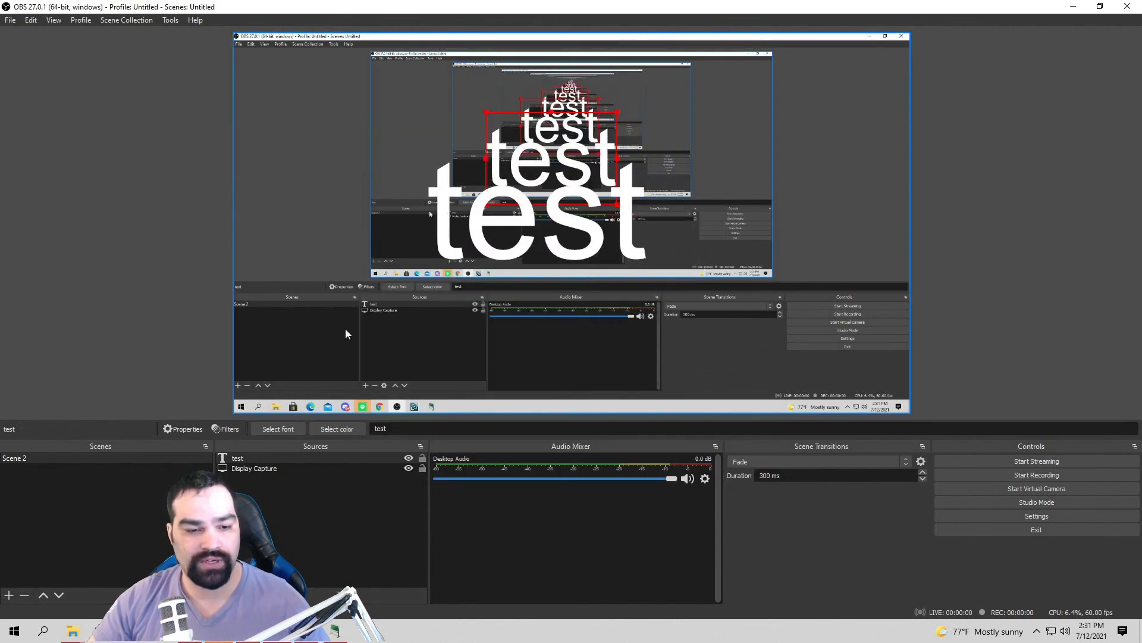
Step: Add New Deck 6 and create a blank button in an empty grid cell
mouse_move(335, 631)
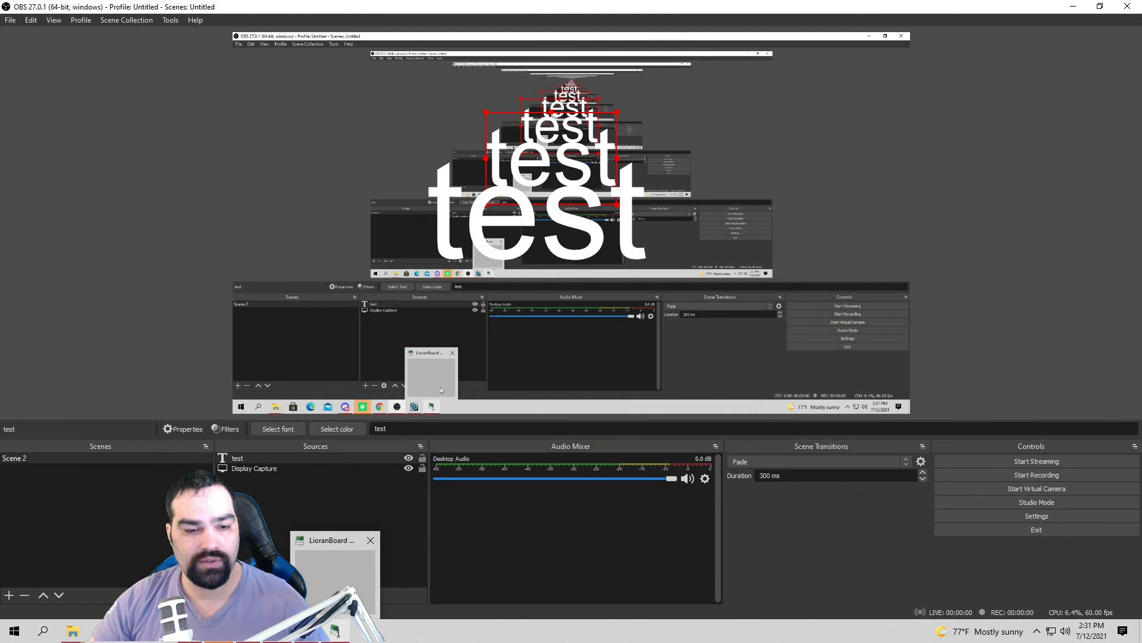
left_click(342, 580)
left_click(451, 205)
left_click(637, 331)
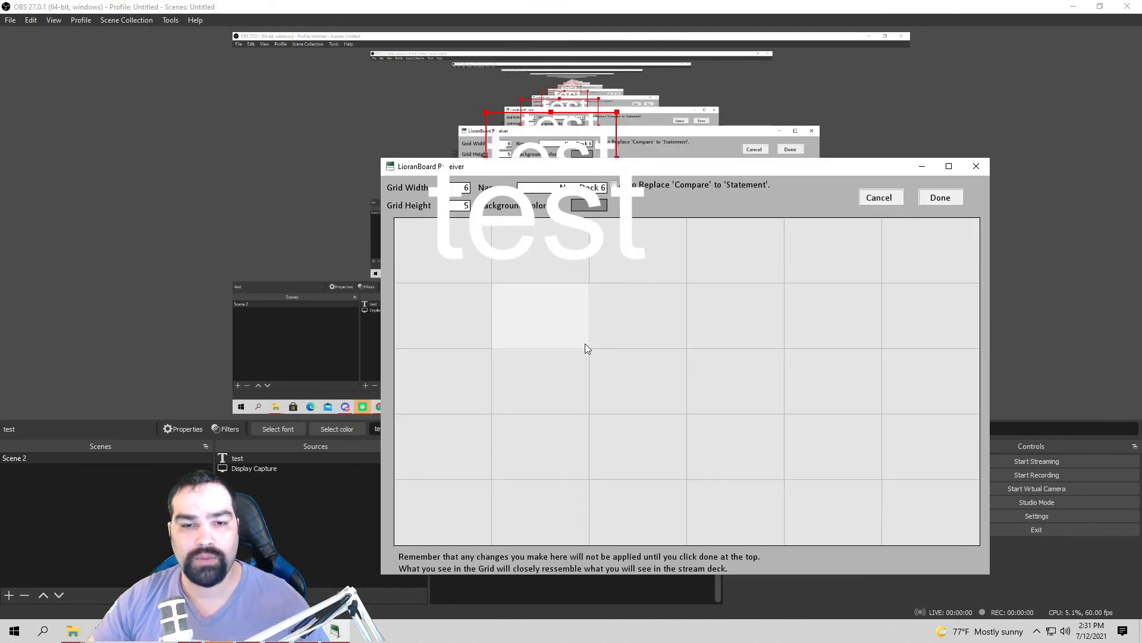
left_click(546, 262)
left_click(674, 345)
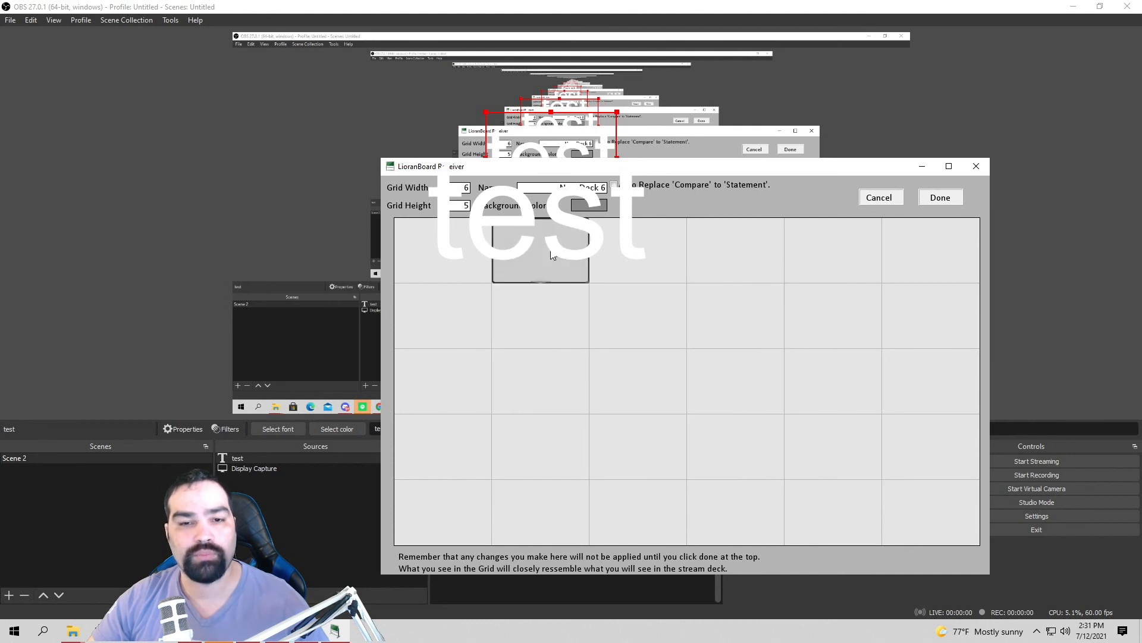
Step: Label the blank button 'test' and open its command editor
left_click(551, 254)
left_click(608, 270)
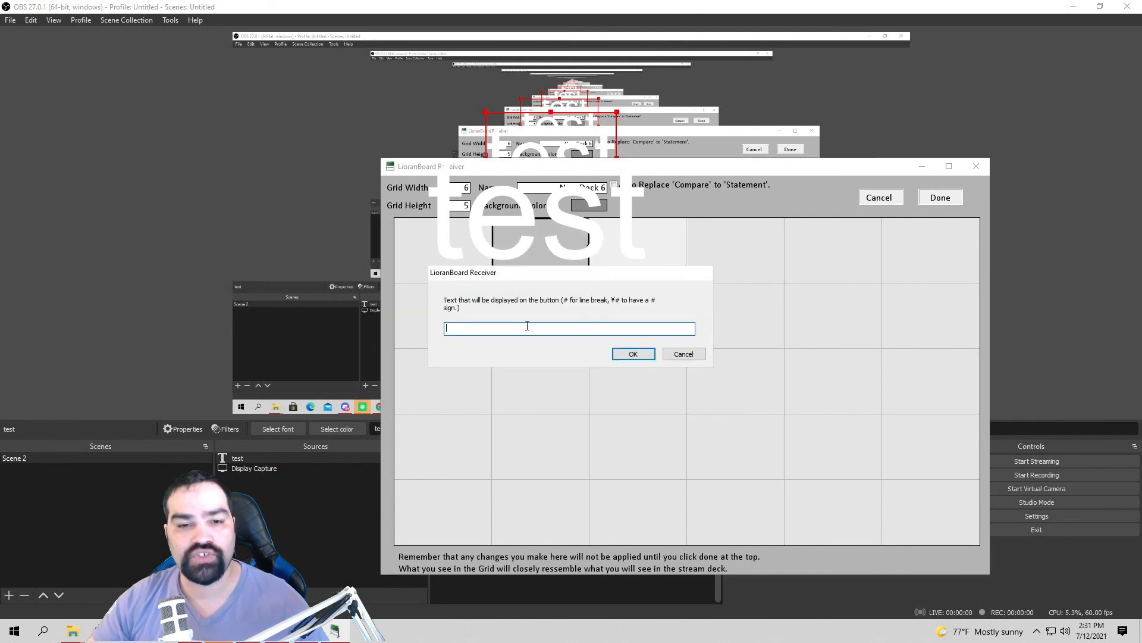
type("test")
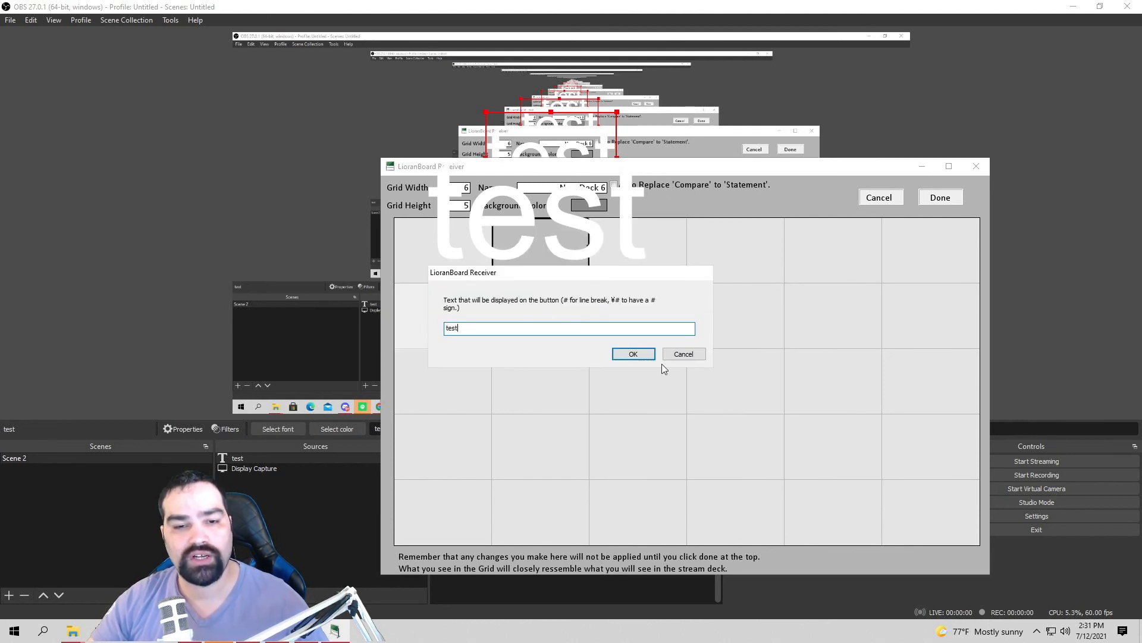
left_click(635, 353)
left_click(570, 262)
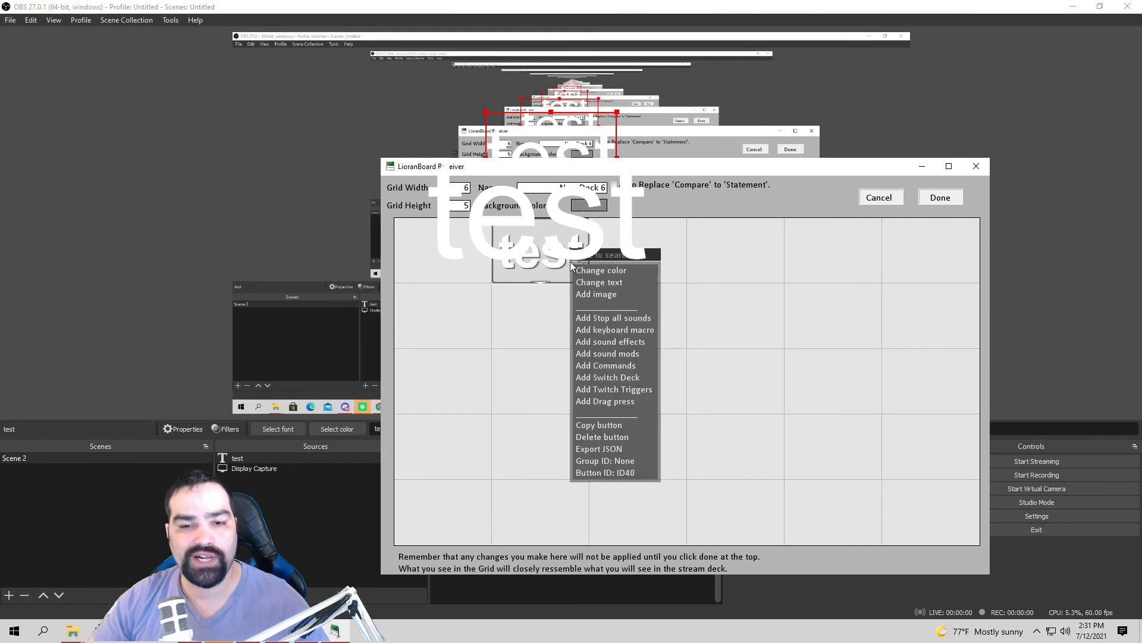
left_click(633, 369)
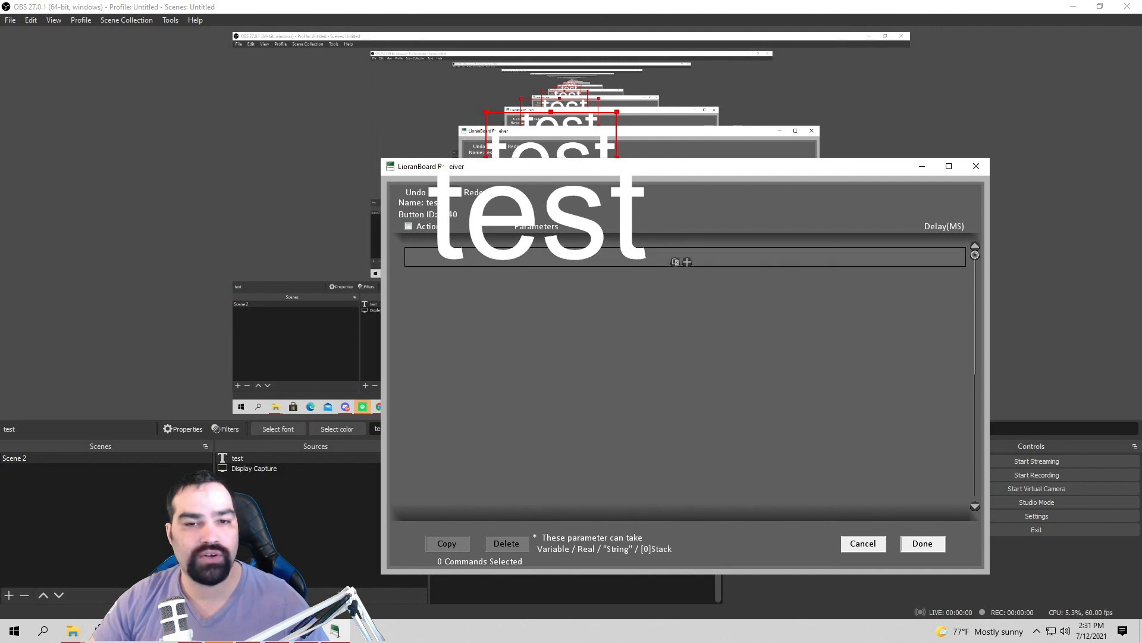
left_click_drag(525, 138, 369, 94)
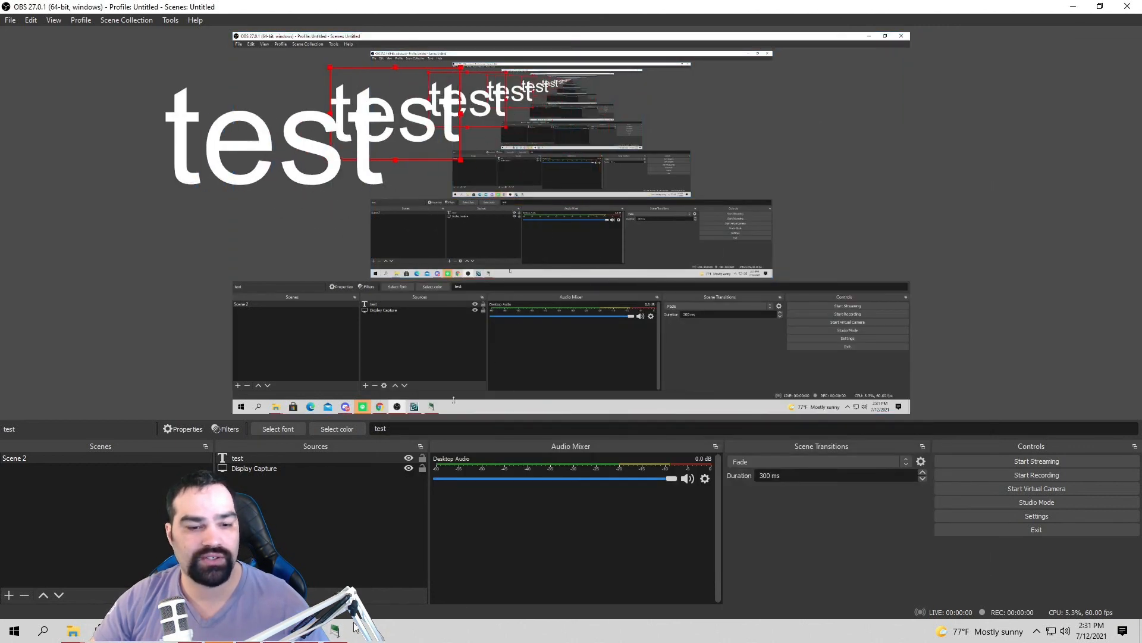
left_click(335, 630)
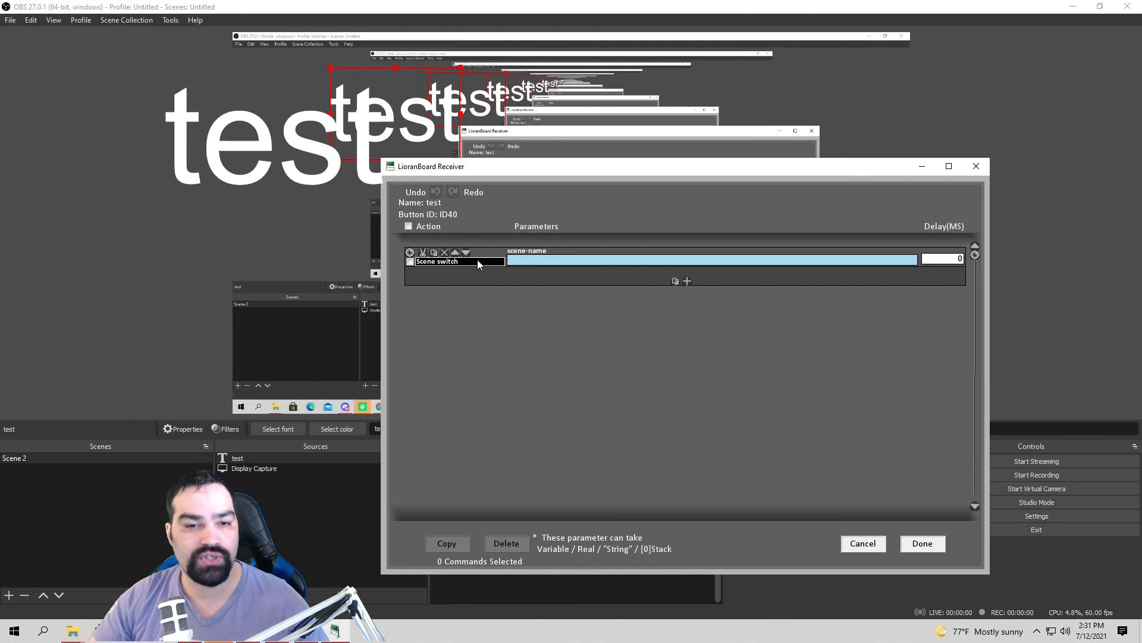
Step: Replace the test button's Scene switch command with Source Change Visibility from the command list
left_click(481, 261)
scroll(532, 357, "down", 4)
scroll(530, 390, "down", 5)
scroll(500, 446, "down", 6)
scroll(511, 457, "down", 8)
scroll(512, 467, "down", 8)
scroll(524, 470, "down", 8)
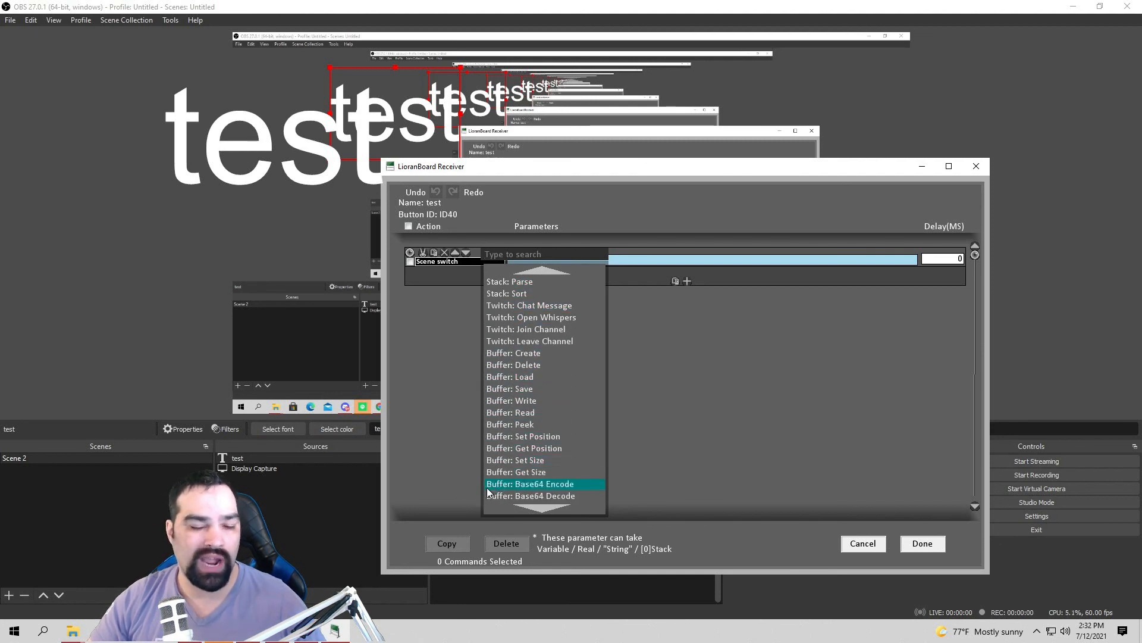
scroll(544, 416, "up", 5)
scroll(545, 415, "up", 10)
scroll(531, 422, "up", 12)
scroll(533, 421, "up", 17)
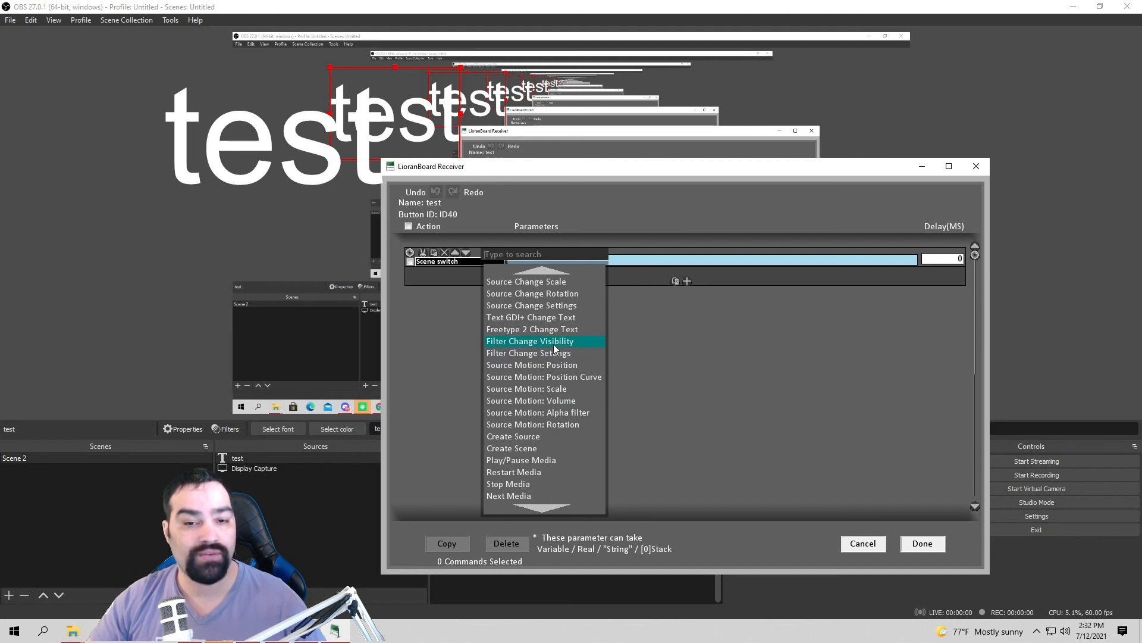
scroll(563, 348, "up", 7)
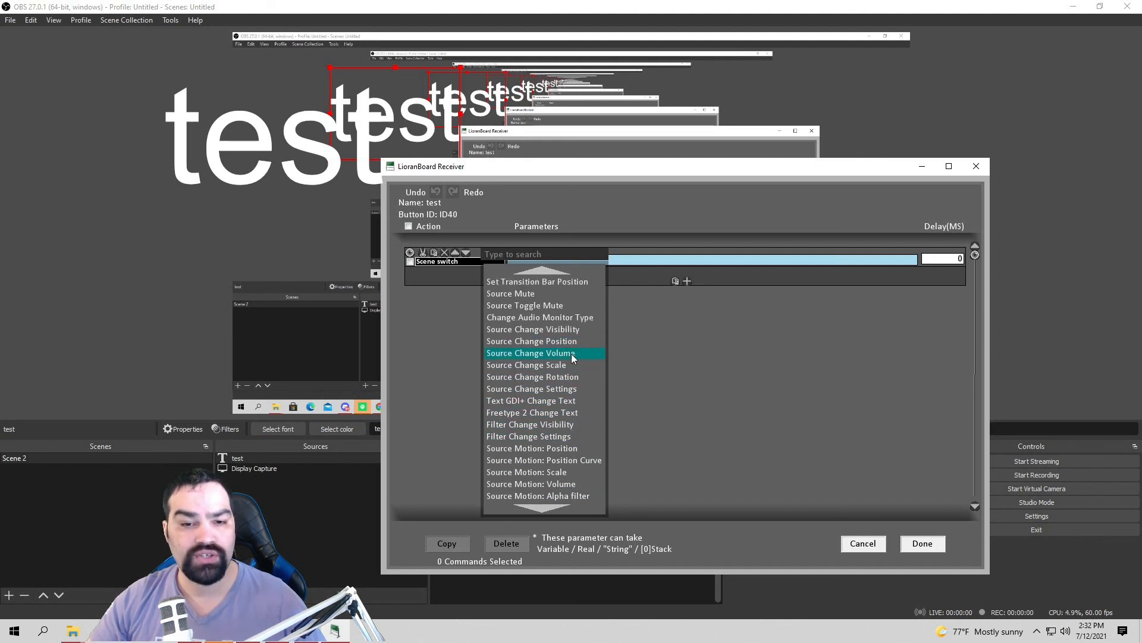
scroll(582, 330, "up", 4)
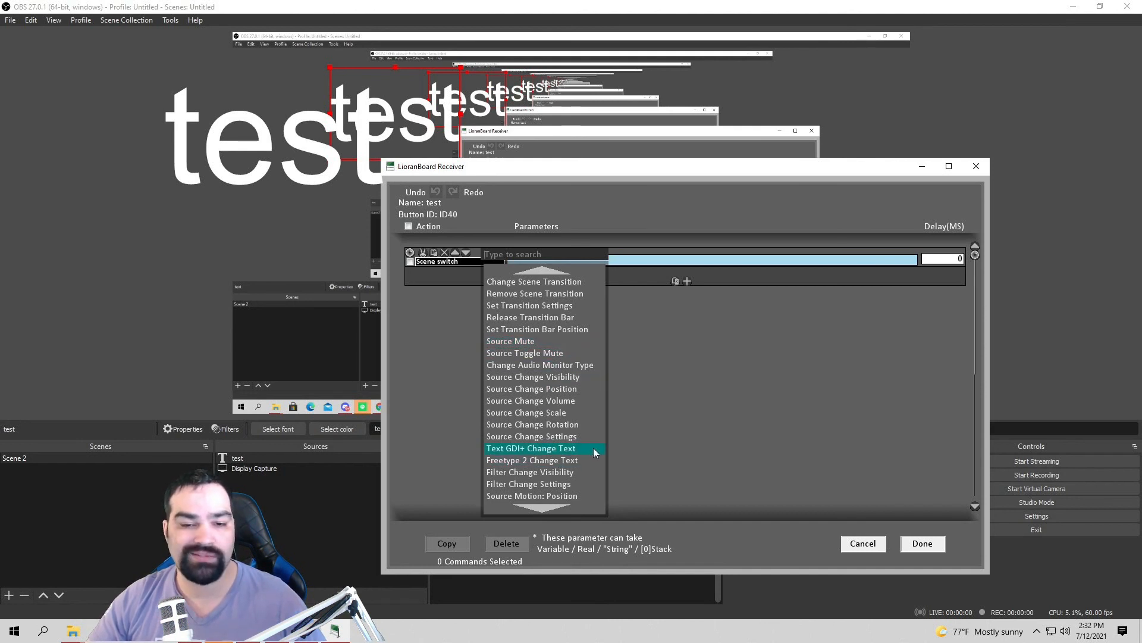
scroll(575, 388, "down", 6)
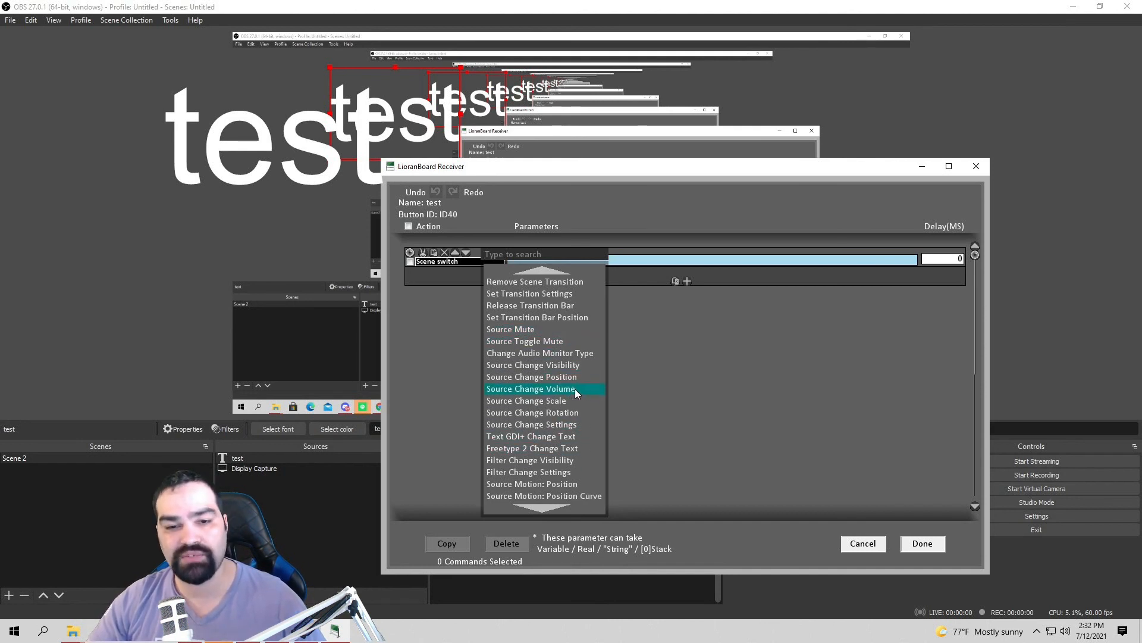
scroll(548, 420, "up", 6)
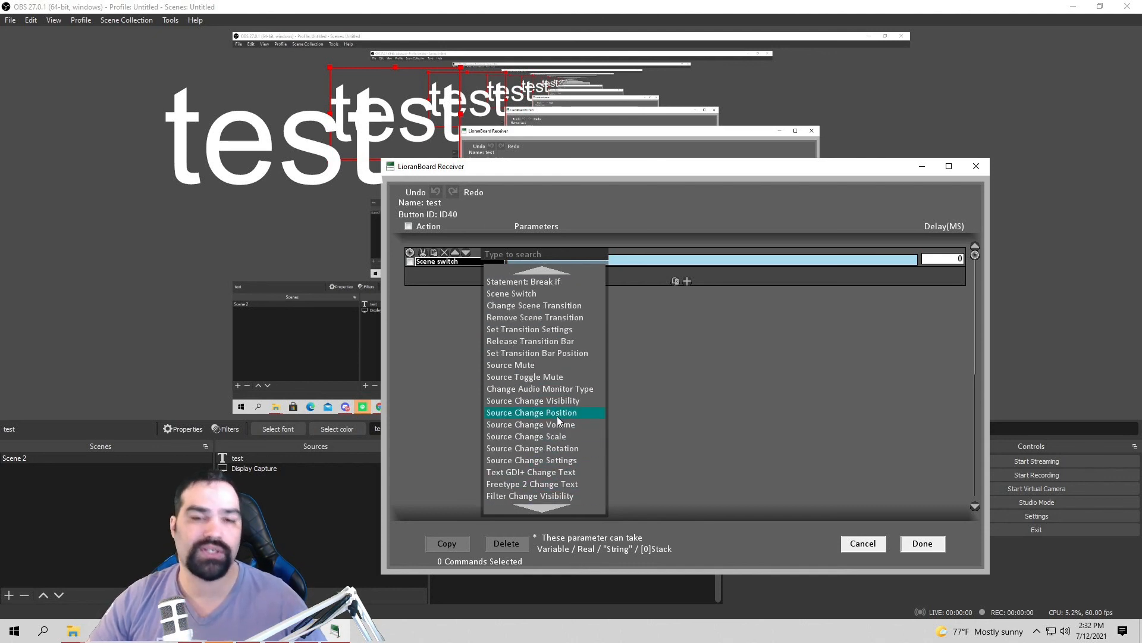
scroll(557, 416, "up", 3)
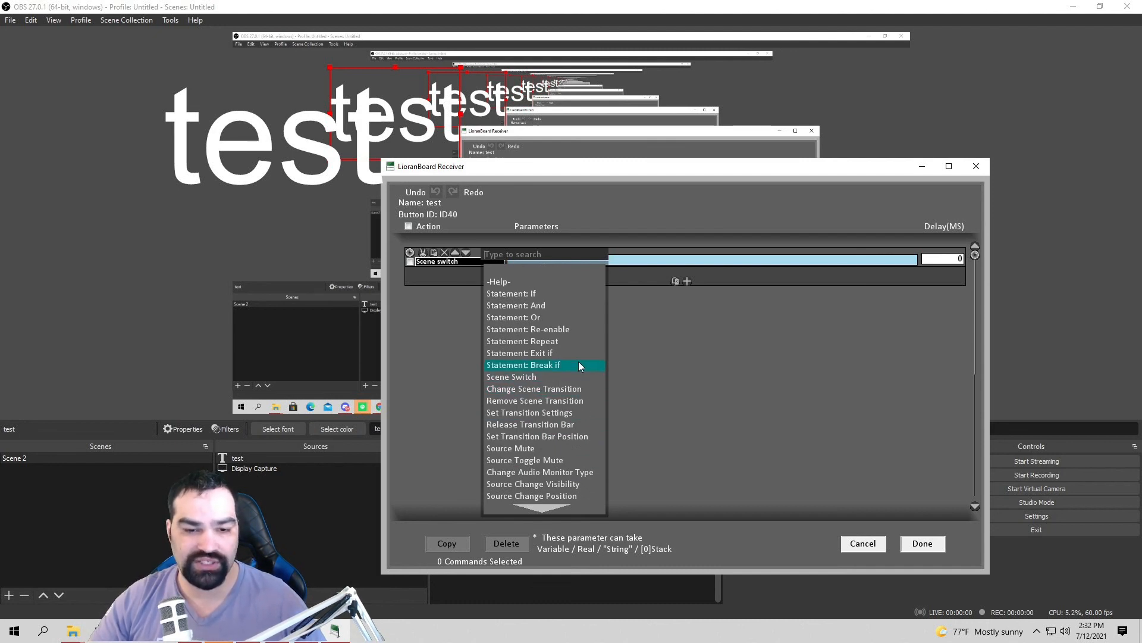
scroll(577, 380, "down", 1)
left_click(571, 474)
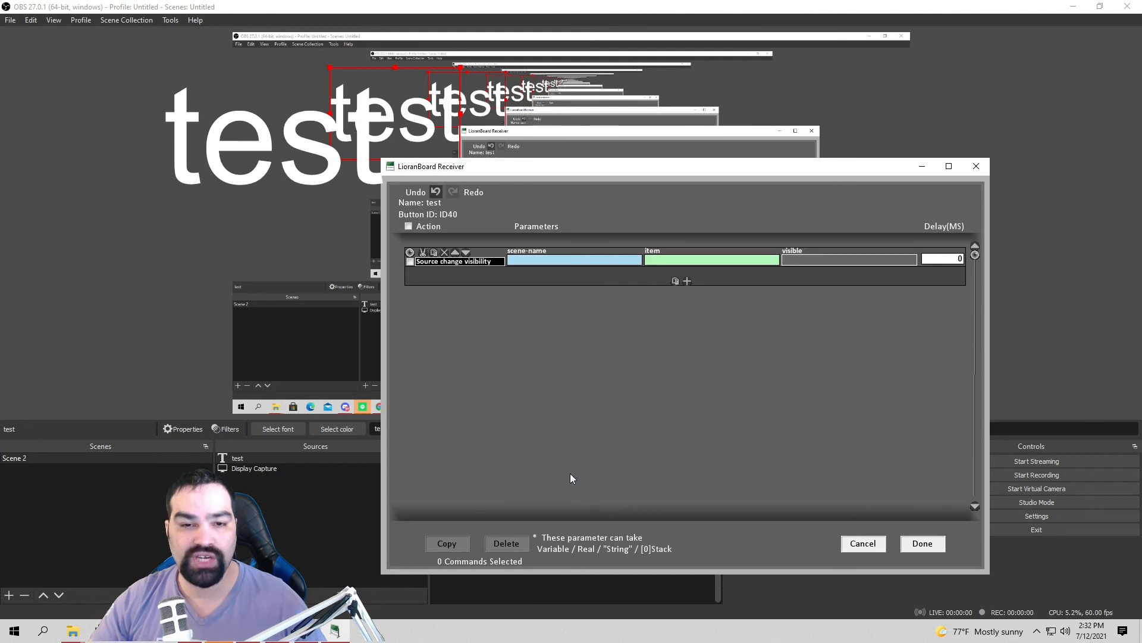
Step: Set the command's scene-name to Scene 2, item to test, visible to Toggle, delay 0
left_click(602, 258)
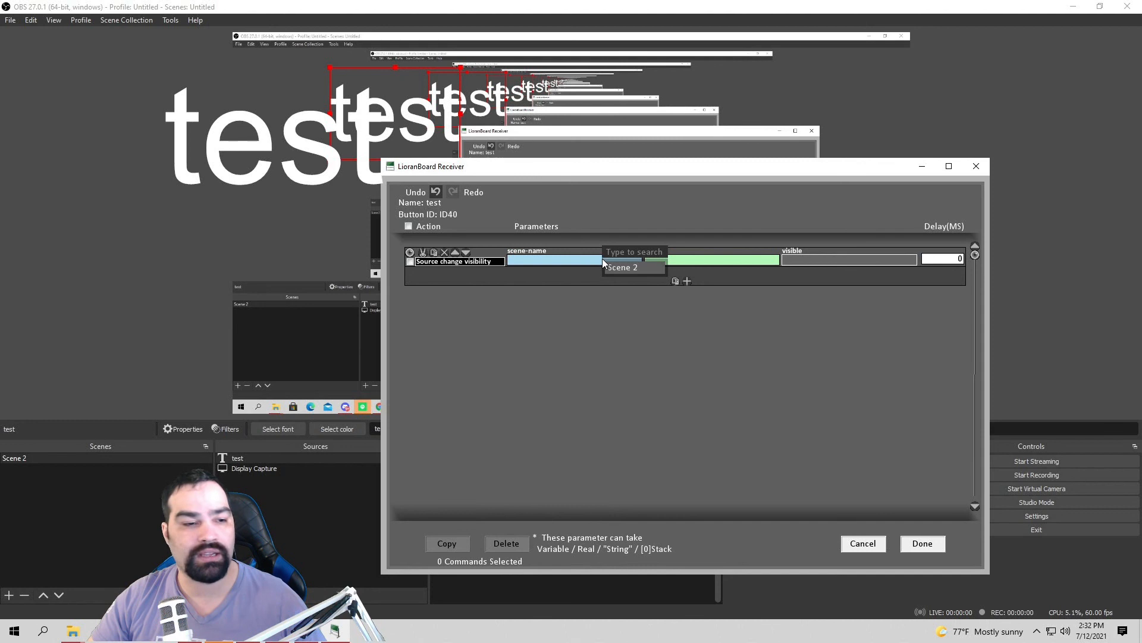
left_click(619, 267)
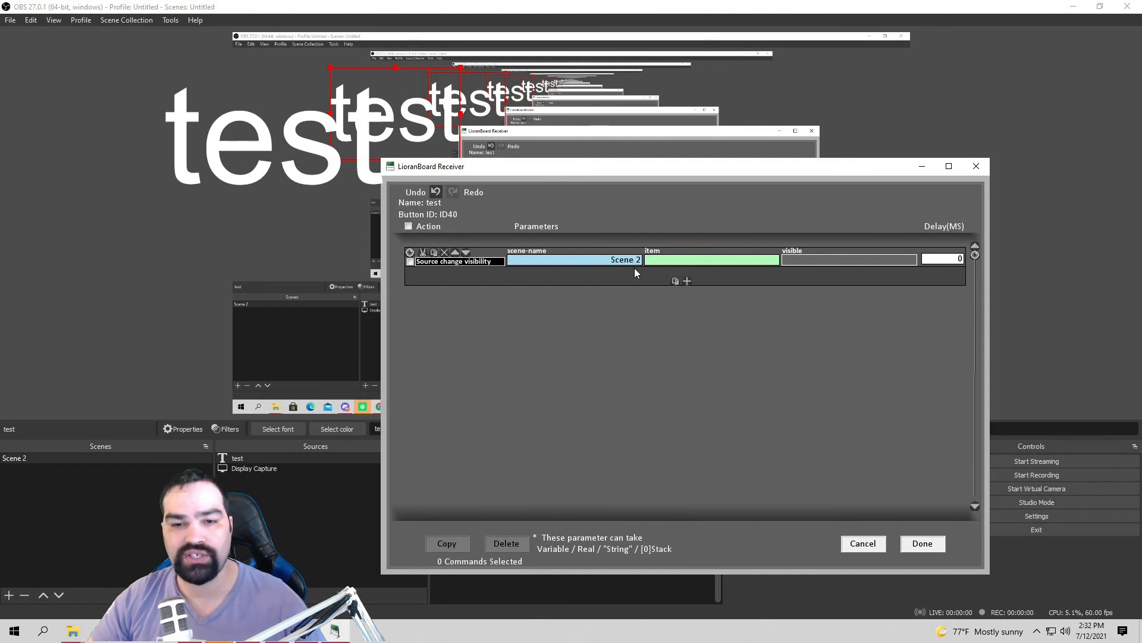
left_click(726, 261)
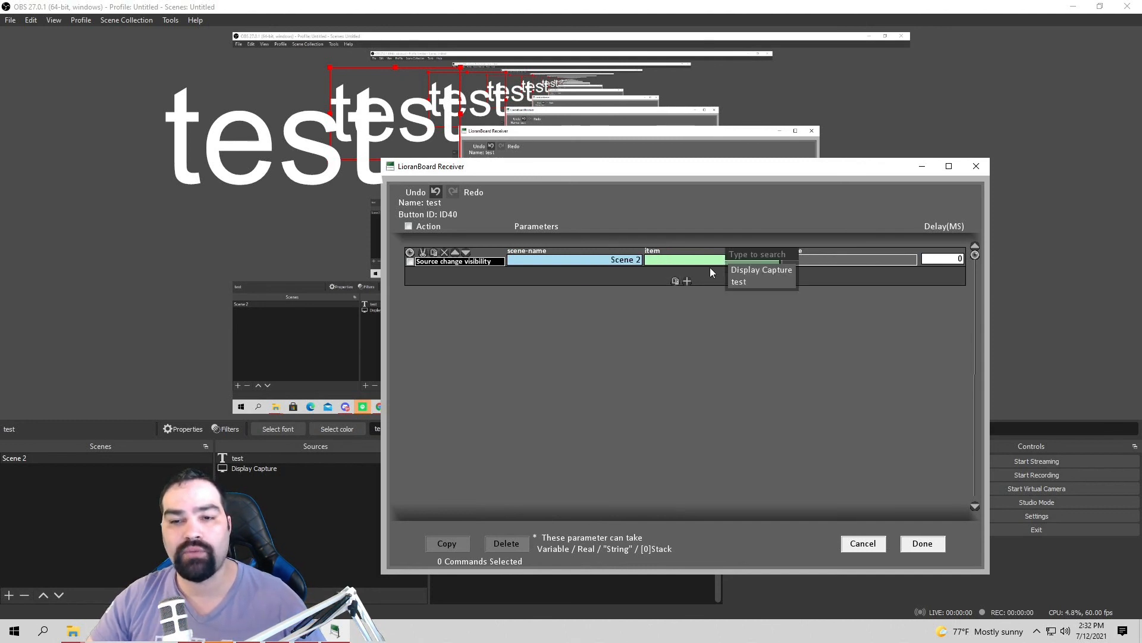
left_click(760, 282)
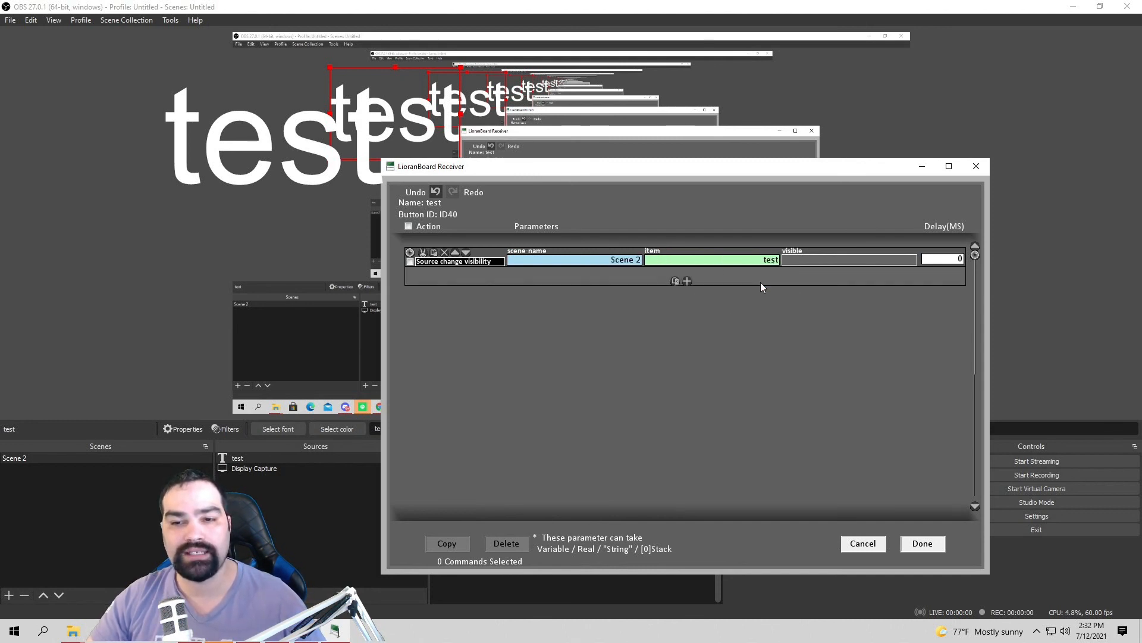
left_click(884, 260)
left_click(921, 291)
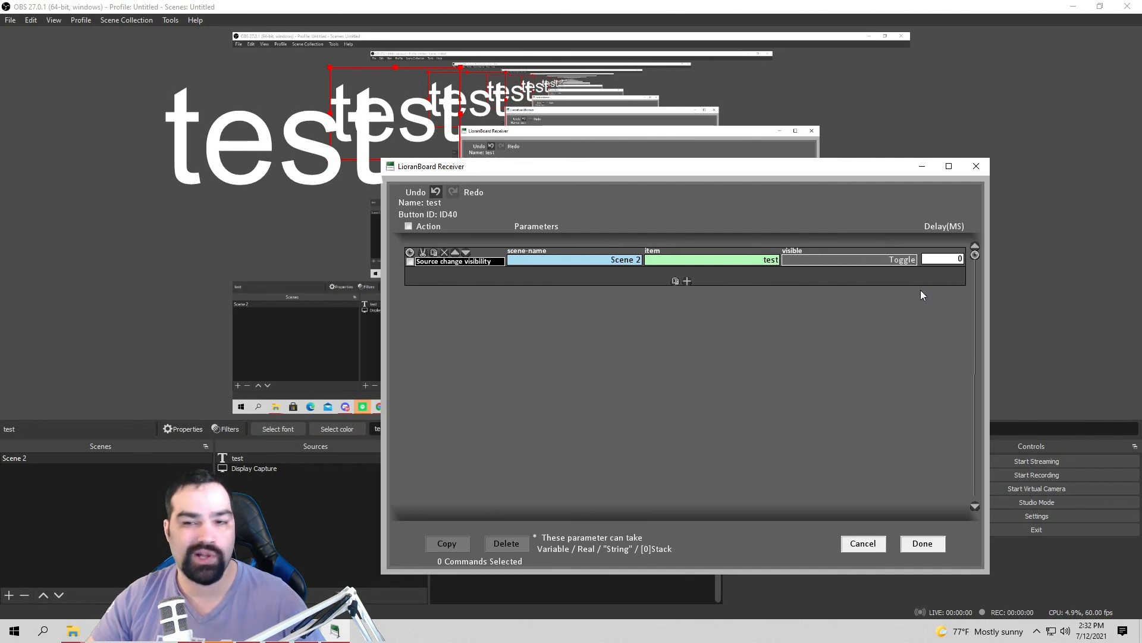
left_click(903, 260)
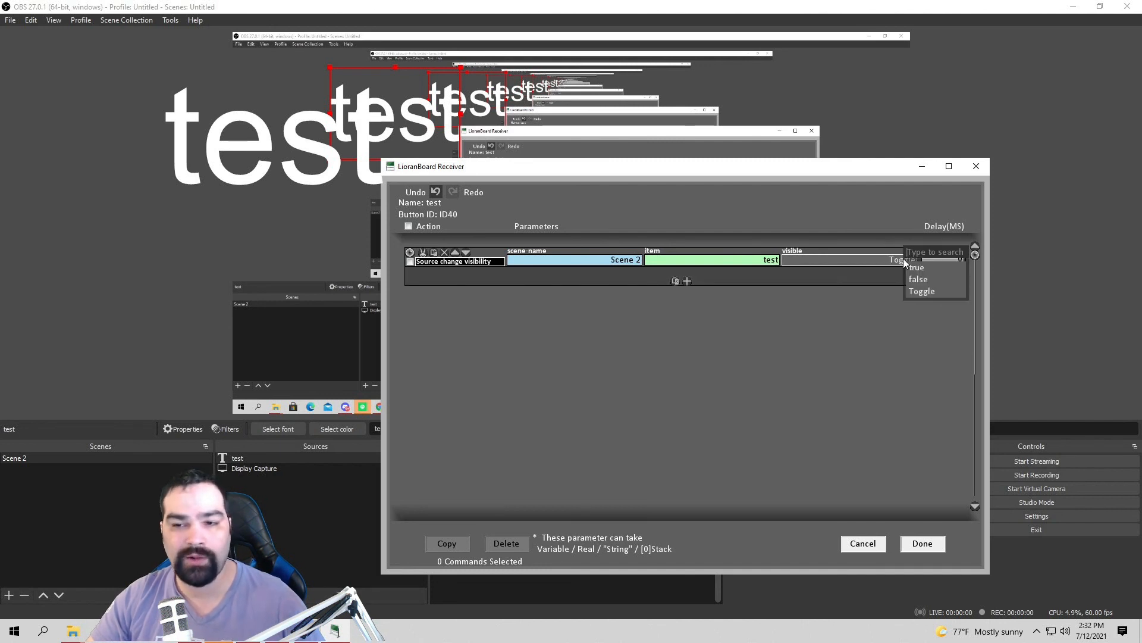
left_click(925, 290)
left_click(955, 259)
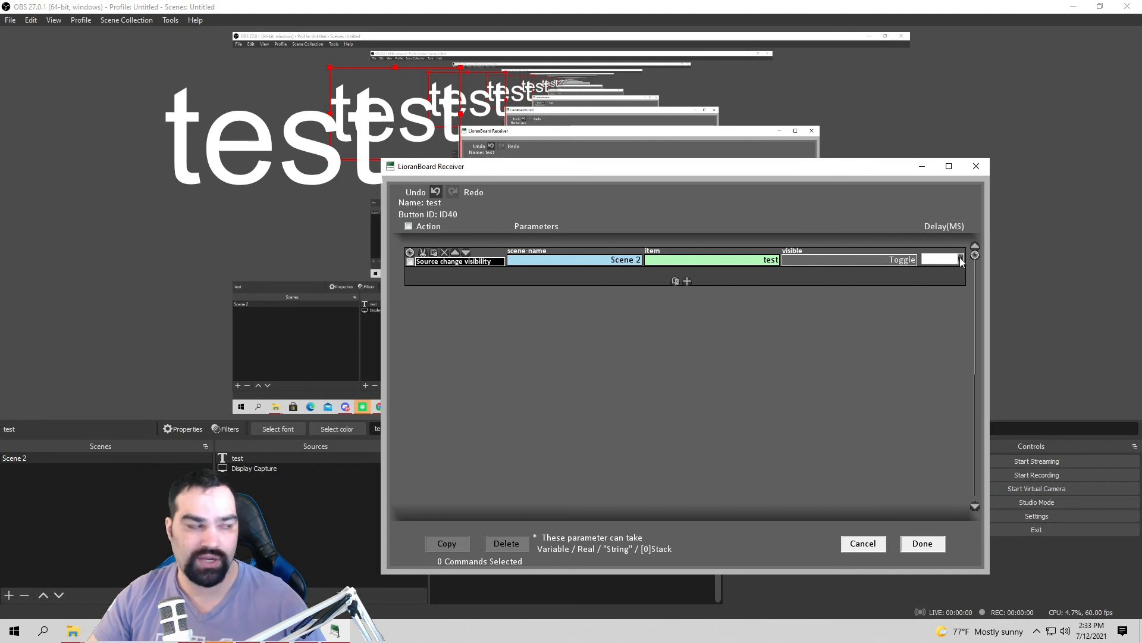
Step: Add four extra command rows, then delete three surplus Scene switch rows
left_click(688, 281)
left_click(688, 300)
left_click(688, 320)
left_click(689, 340)
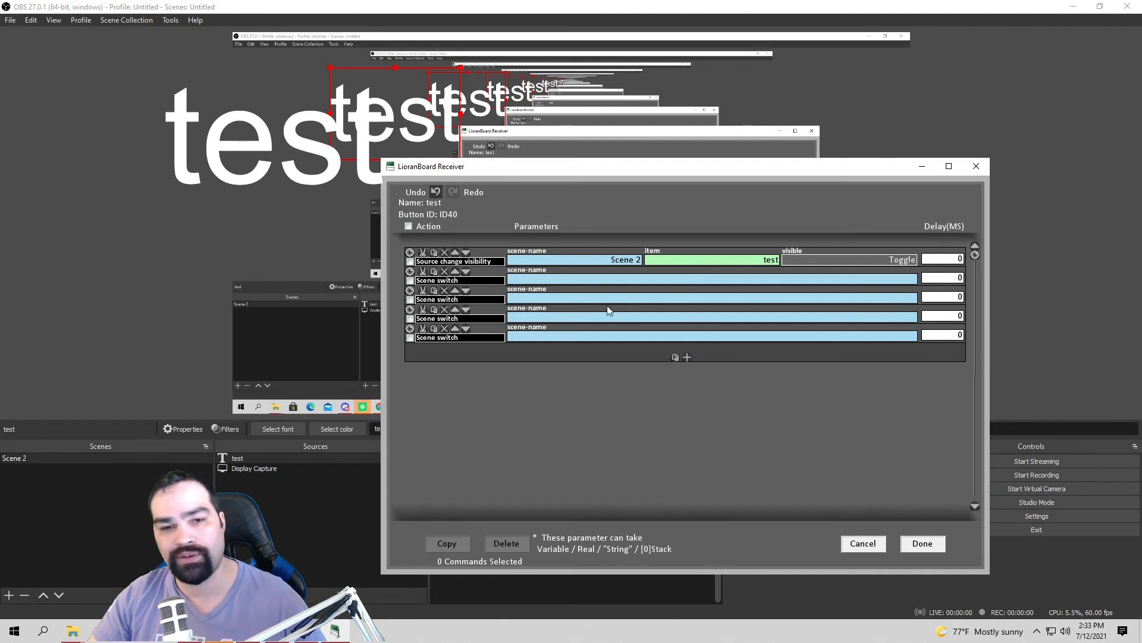
left_click(445, 272)
left_click(445, 272)
left_click(445, 271)
left_click(445, 272)
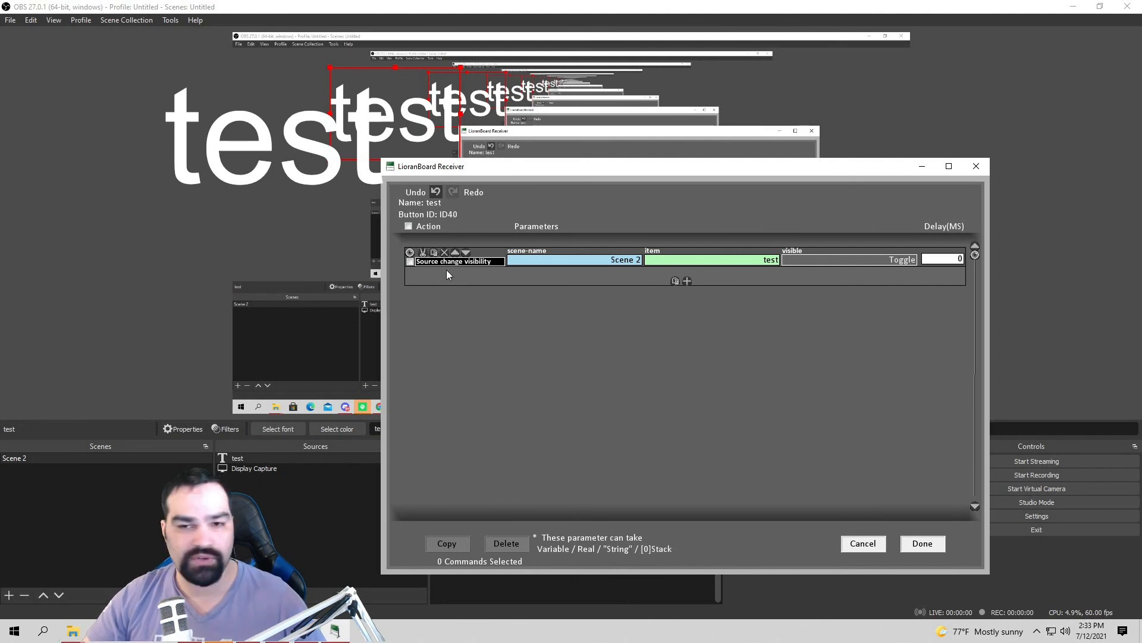
left_click_drag(522, 166, 501, 172)
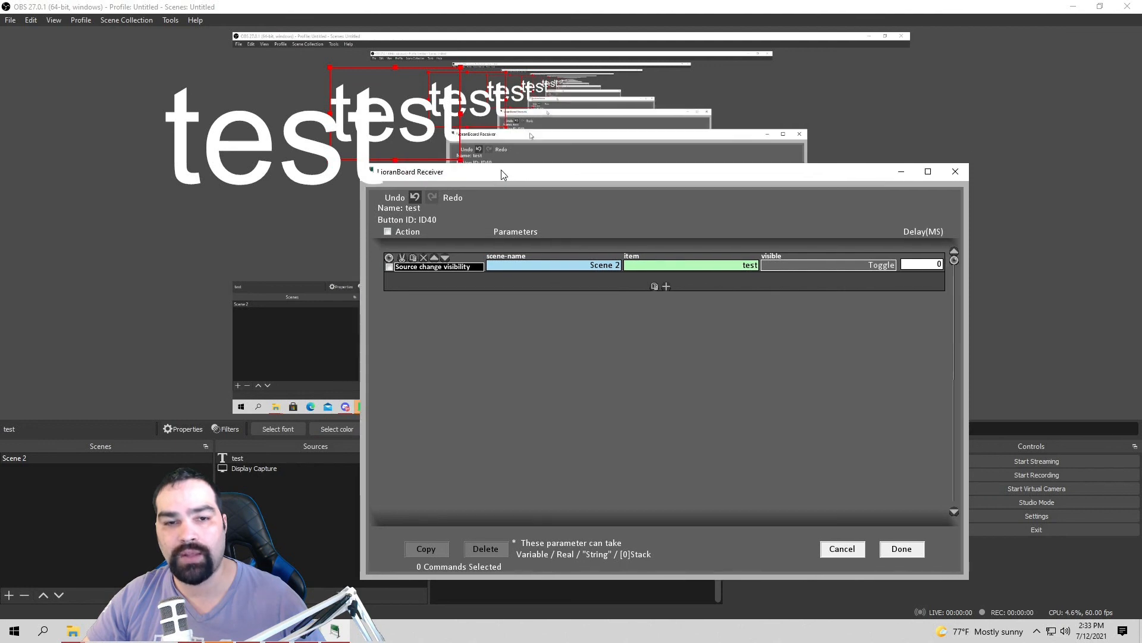
Step: Save the command, open the test button's Twitch triggers without adding any, and confirm New Deck 6
left_click(917, 548)
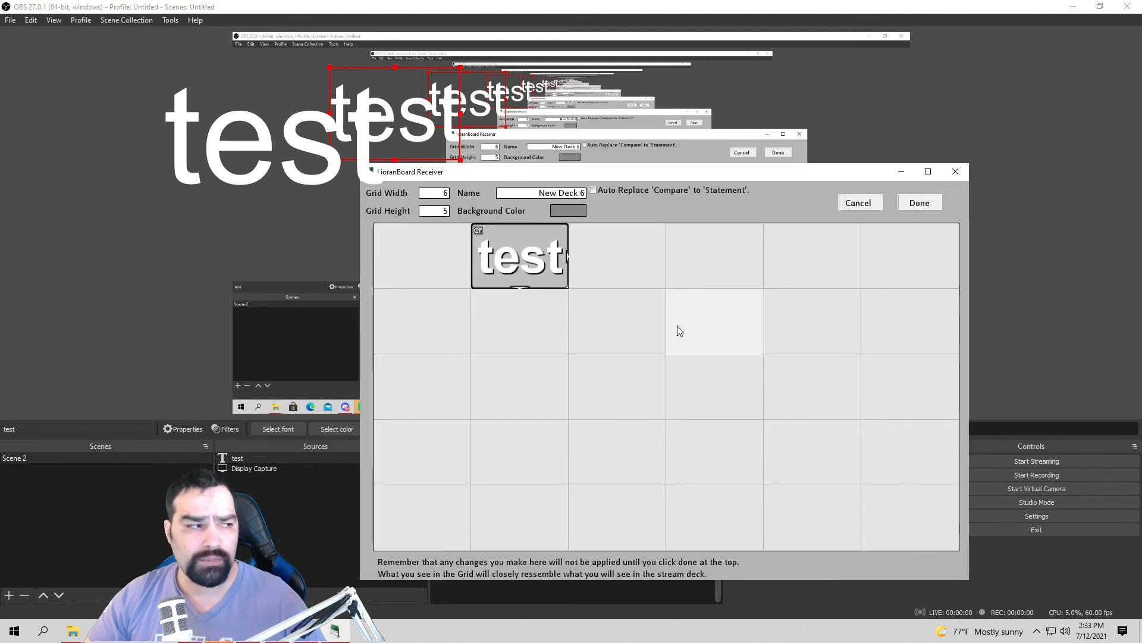
right_click(554, 271)
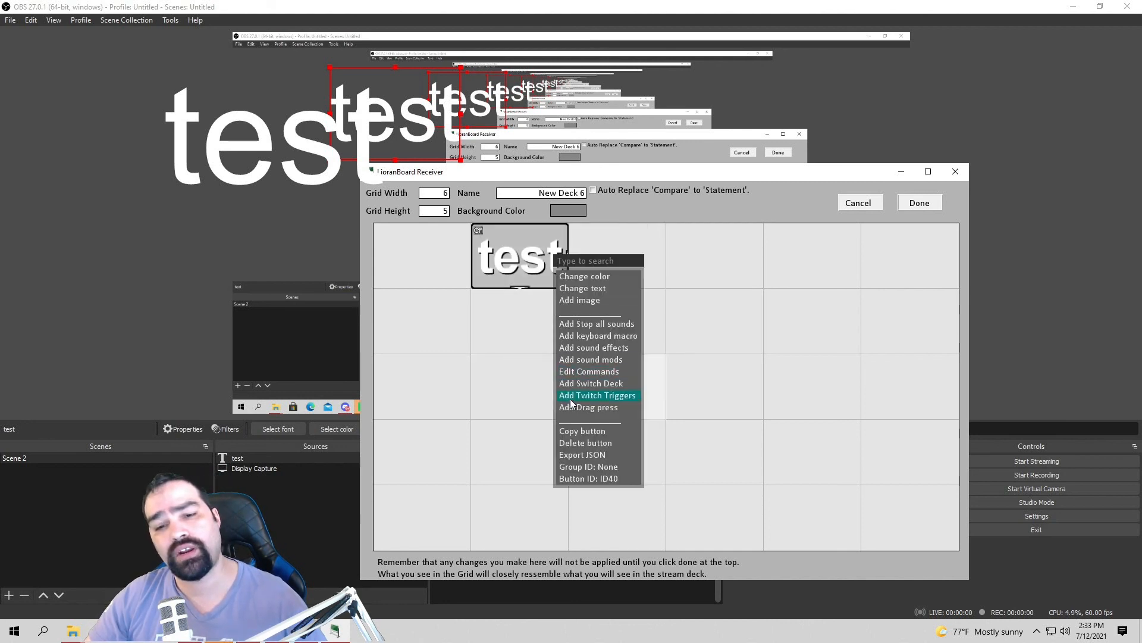
left_click(594, 395)
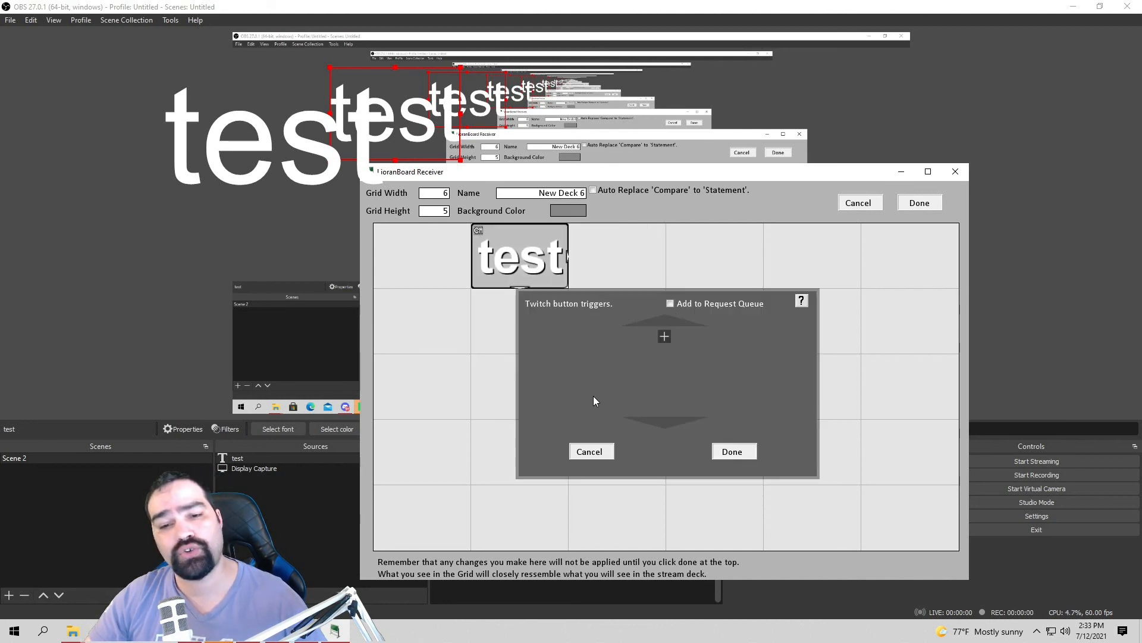
left_click(666, 336)
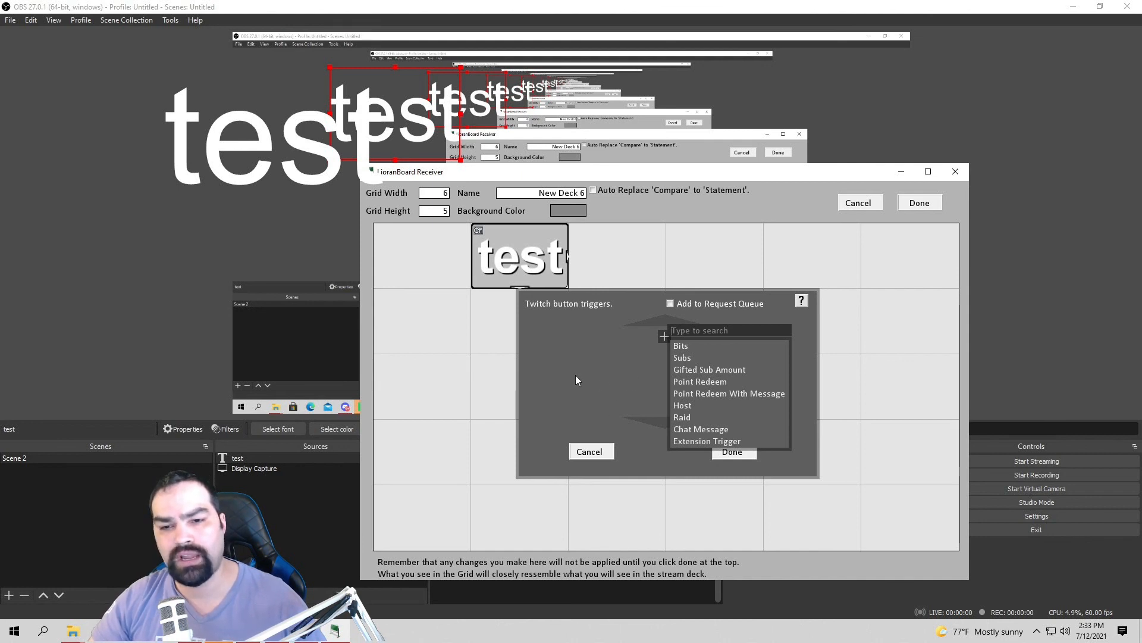
left_click(610, 373)
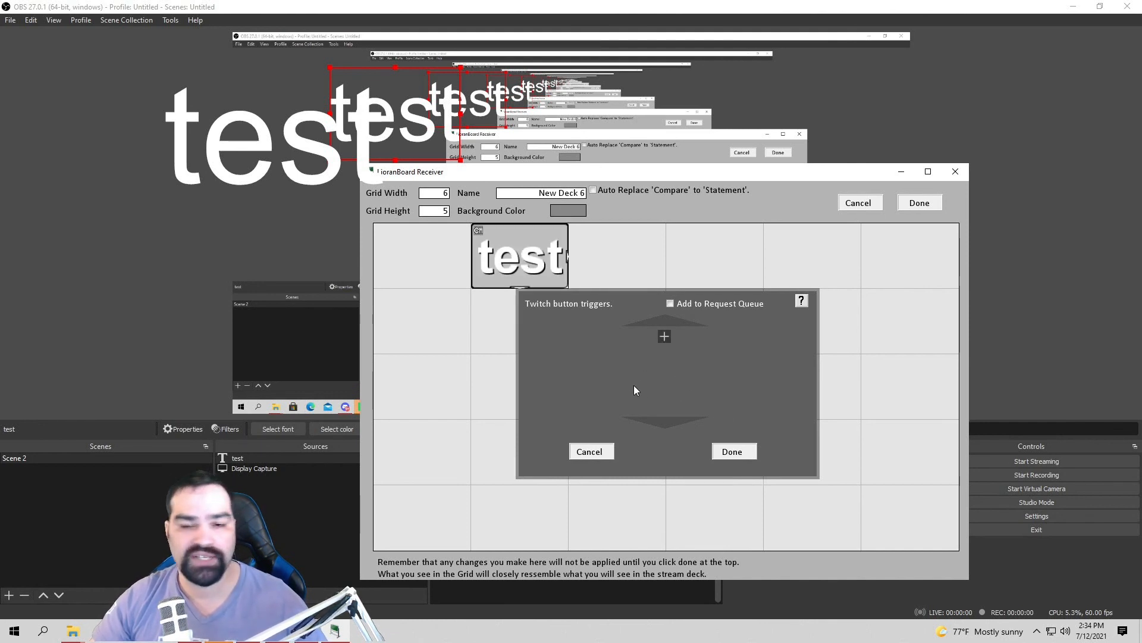
left_click(737, 451)
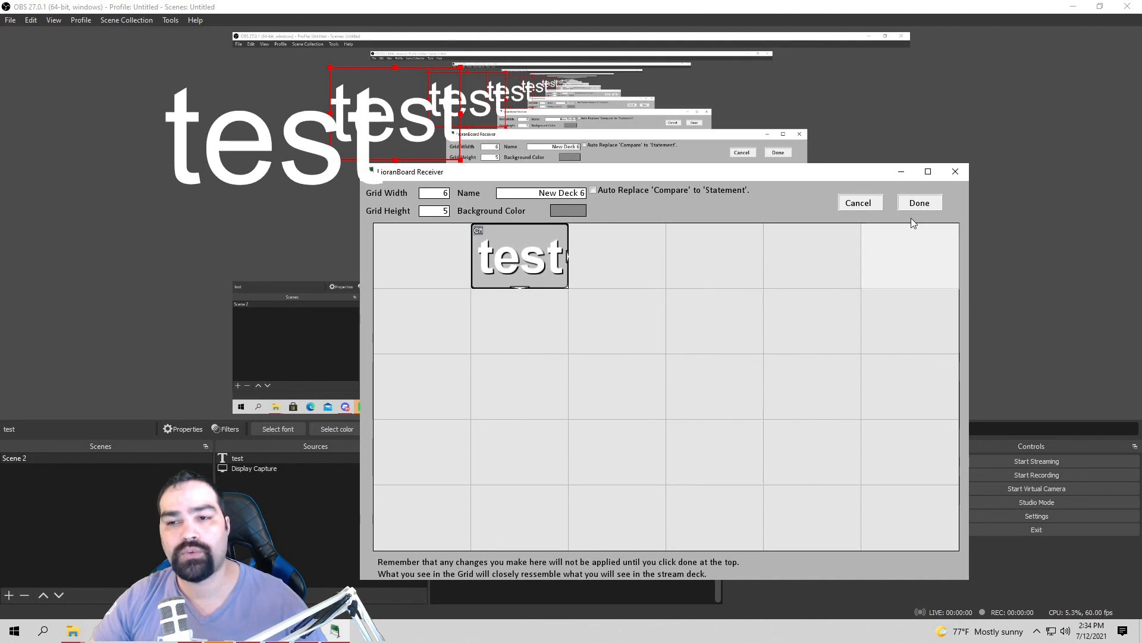
left_click(919, 203)
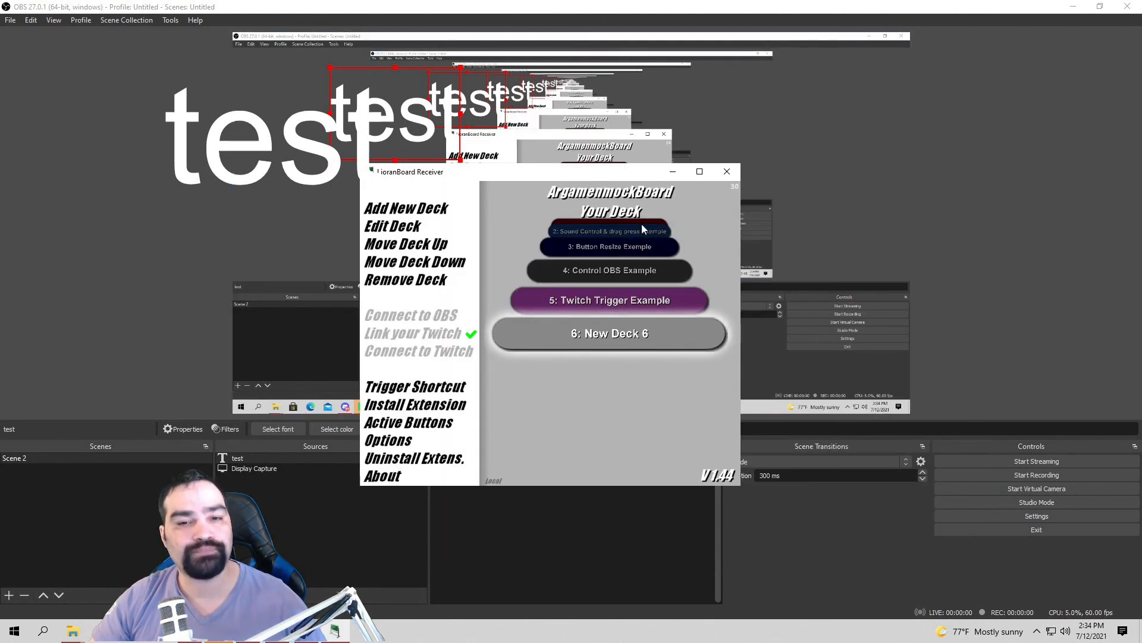
Step: Scroll the deck list to 3: Button Resize Exemple and open it for editing
left_click_drag(595, 173, 362, 110)
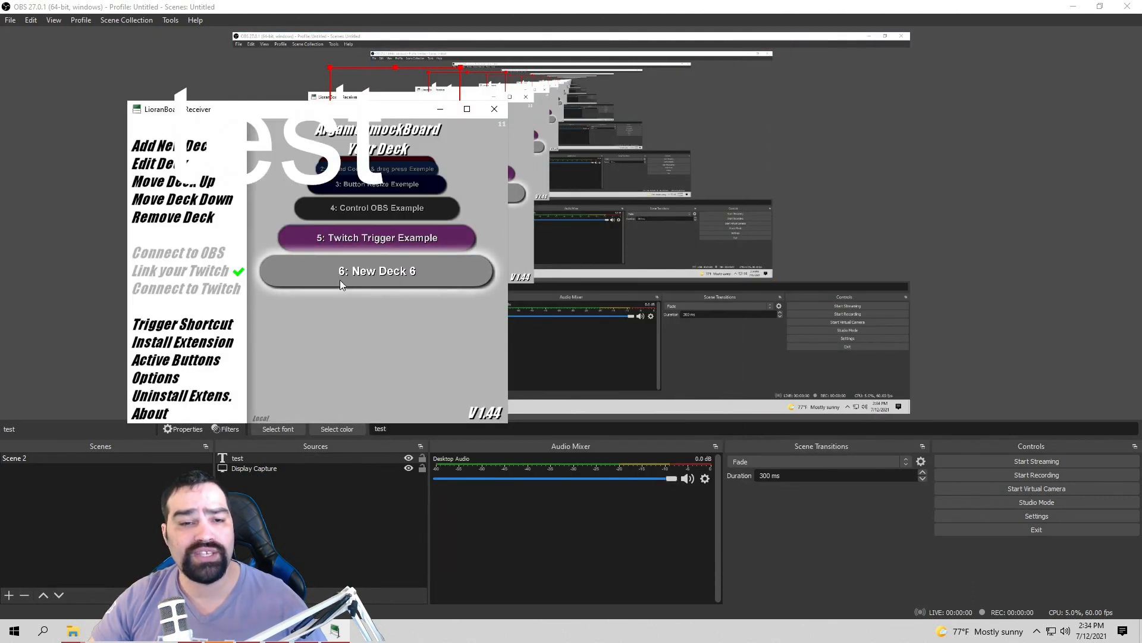
scroll(387, 250, "up", 3)
scroll(381, 237, "up", 1)
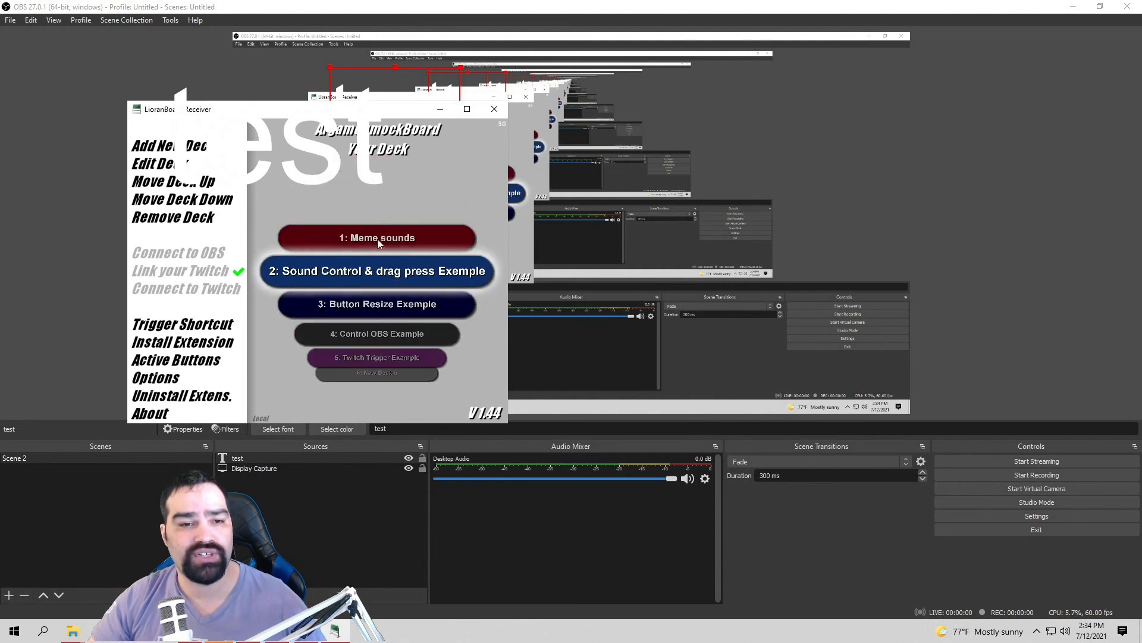
scroll(419, 355, "down", 4)
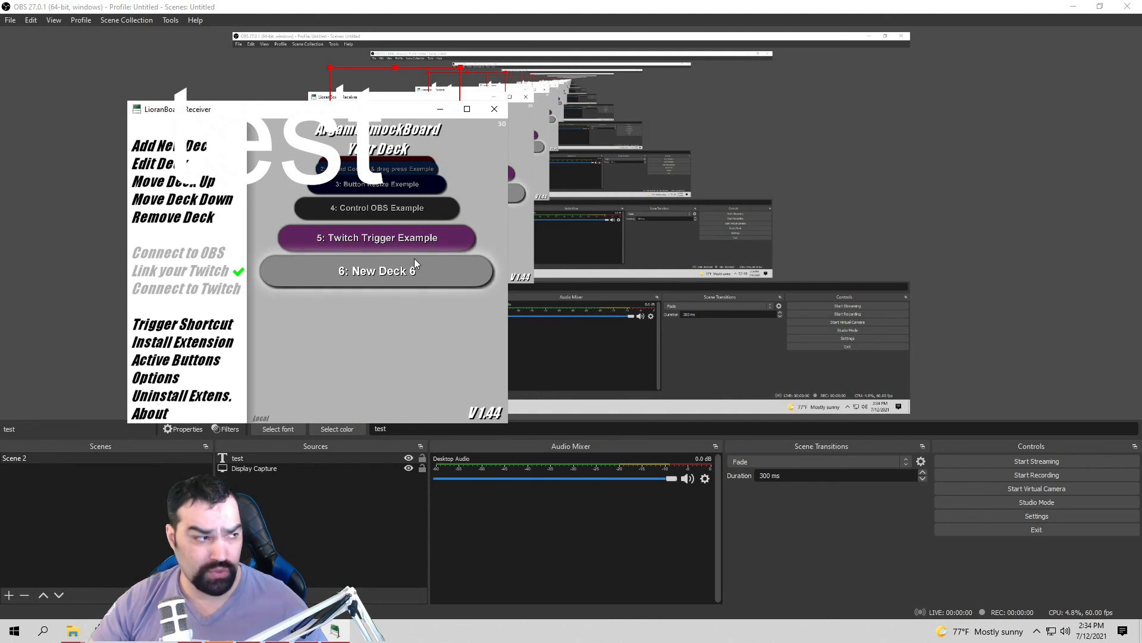
scroll(414, 259, "up", 1)
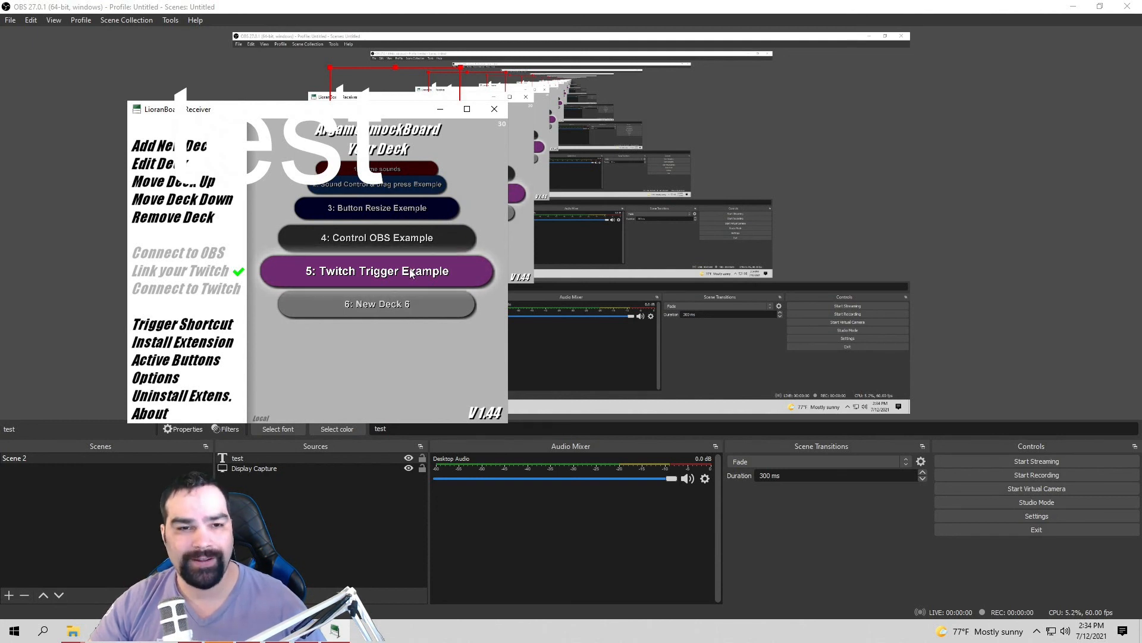
scroll(404, 284, "up", 2)
left_click(404, 284)
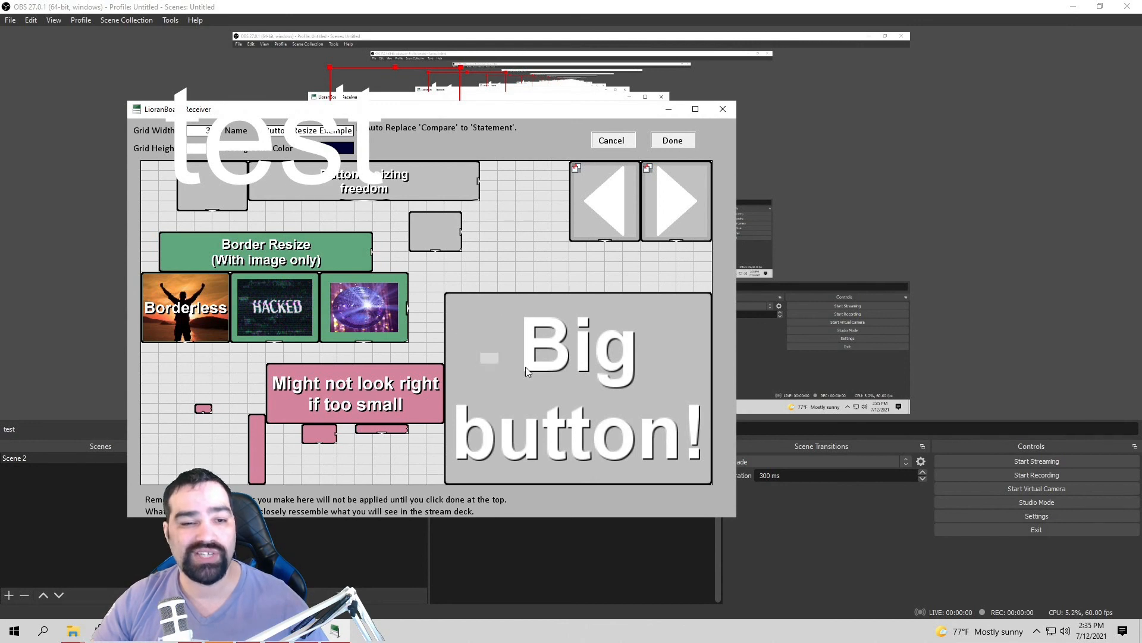
Step: Close the Button Resize Exemple editor with Done and bring up the File Explorer previews
left_click(674, 142)
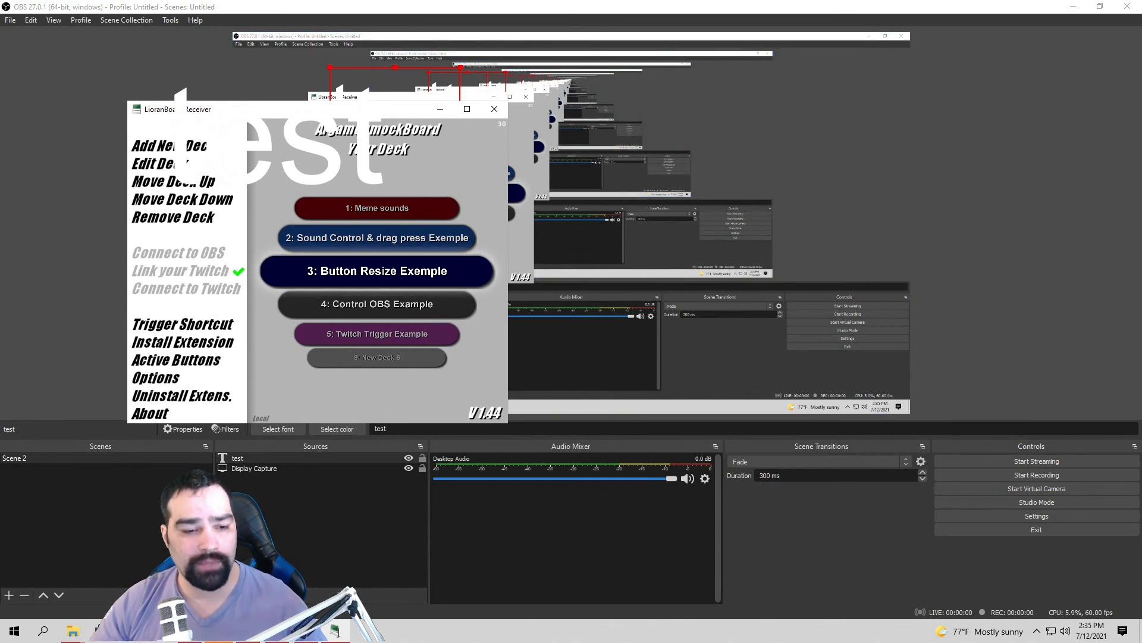
left_click(74, 637)
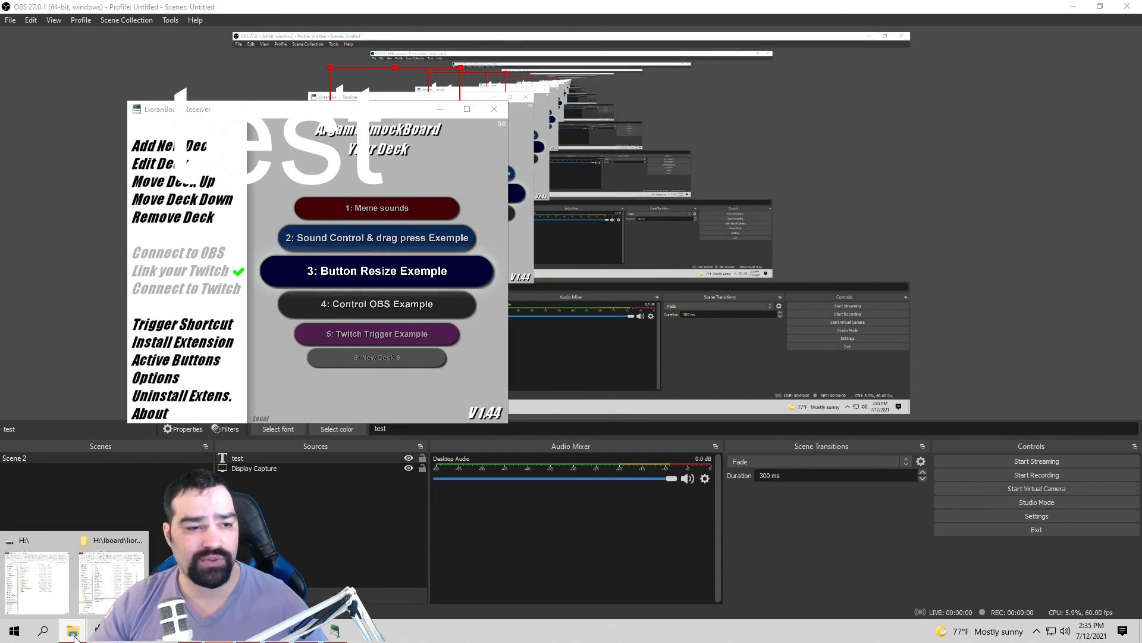
Step: Go up to lioranboard, enter LioranBoard Stream deck(PC), and launch LioranBoard Stream Deck
left_click(121, 592)
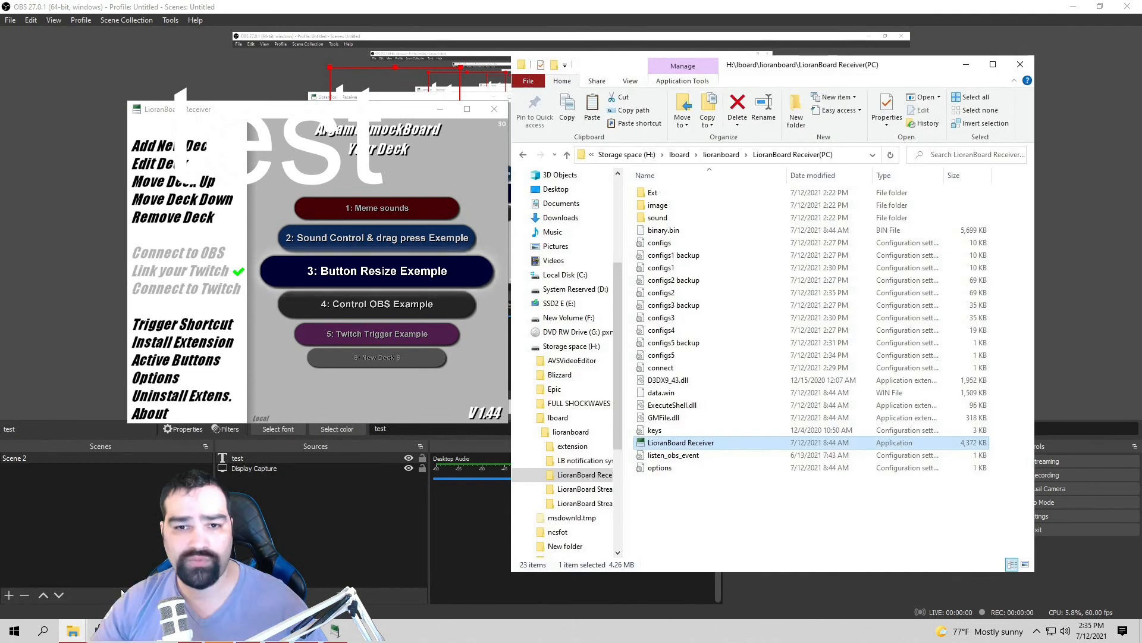
left_click(570, 156)
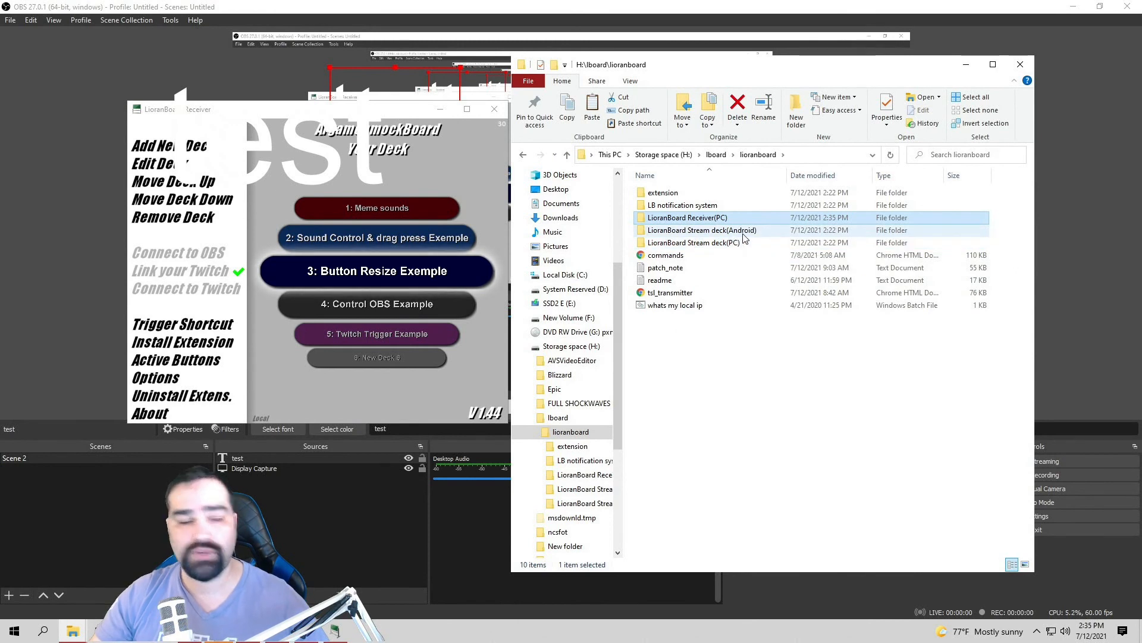
double_click(721, 248)
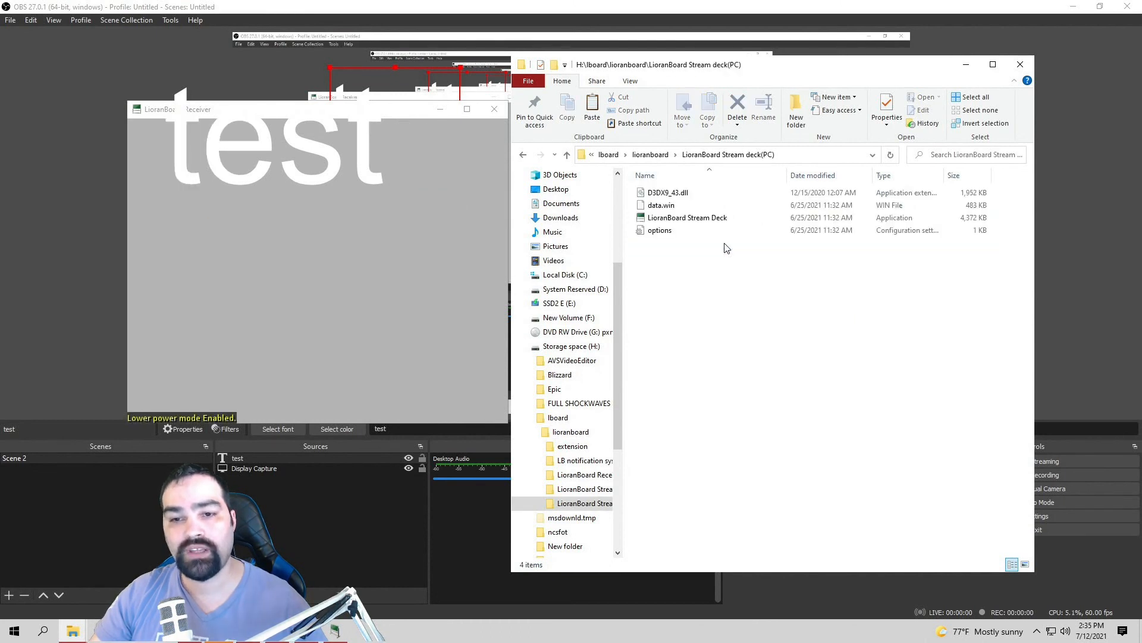
left_click(715, 221)
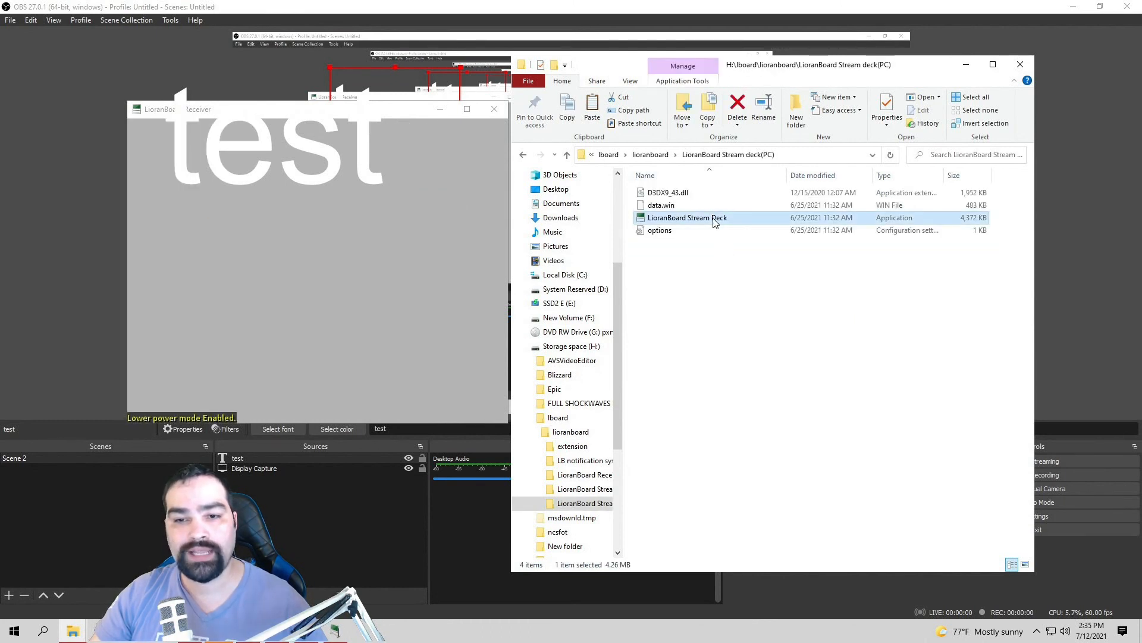
double_click(713, 219)
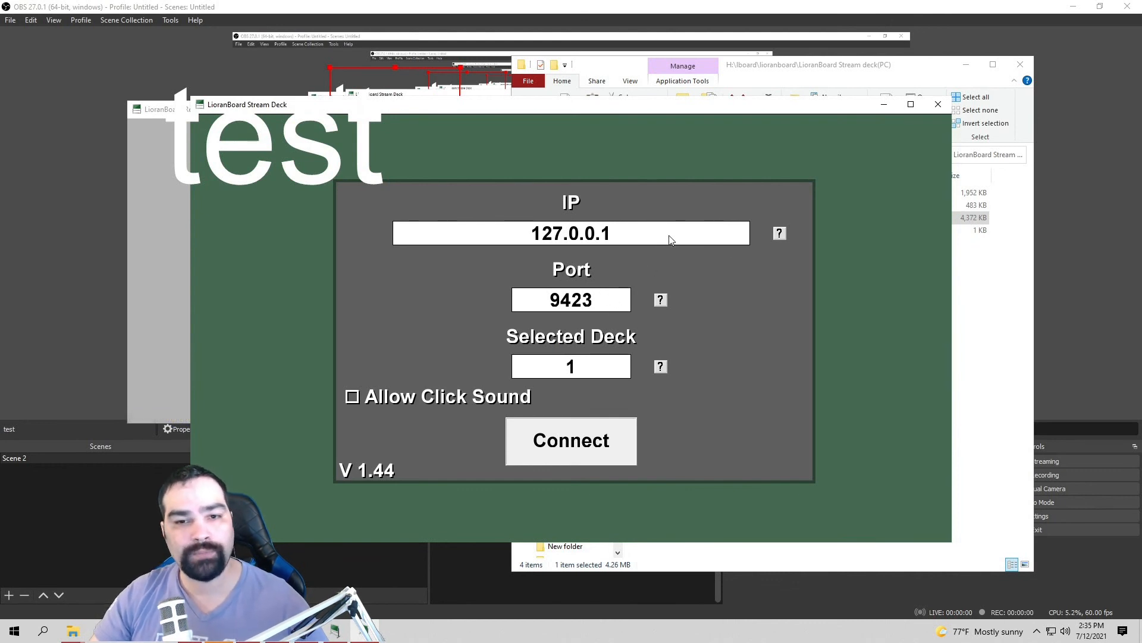
Step: Change the Stream Deck's receiver IP from 127.0.0.1 to 192.168.0.101
left_click(779, 234)
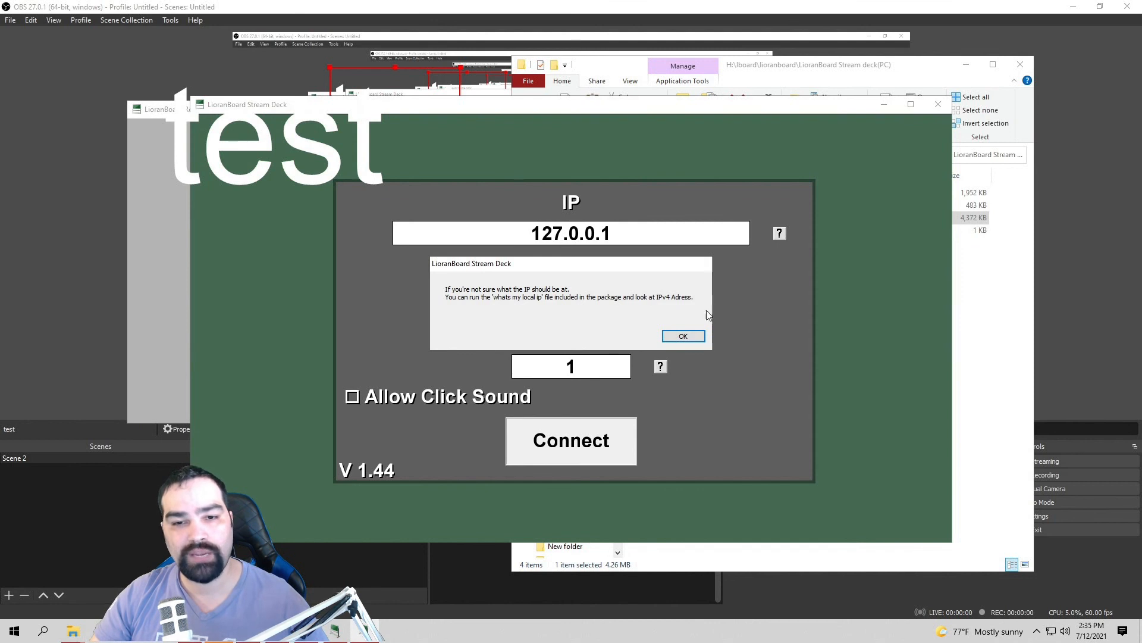
left_click(684, 336)
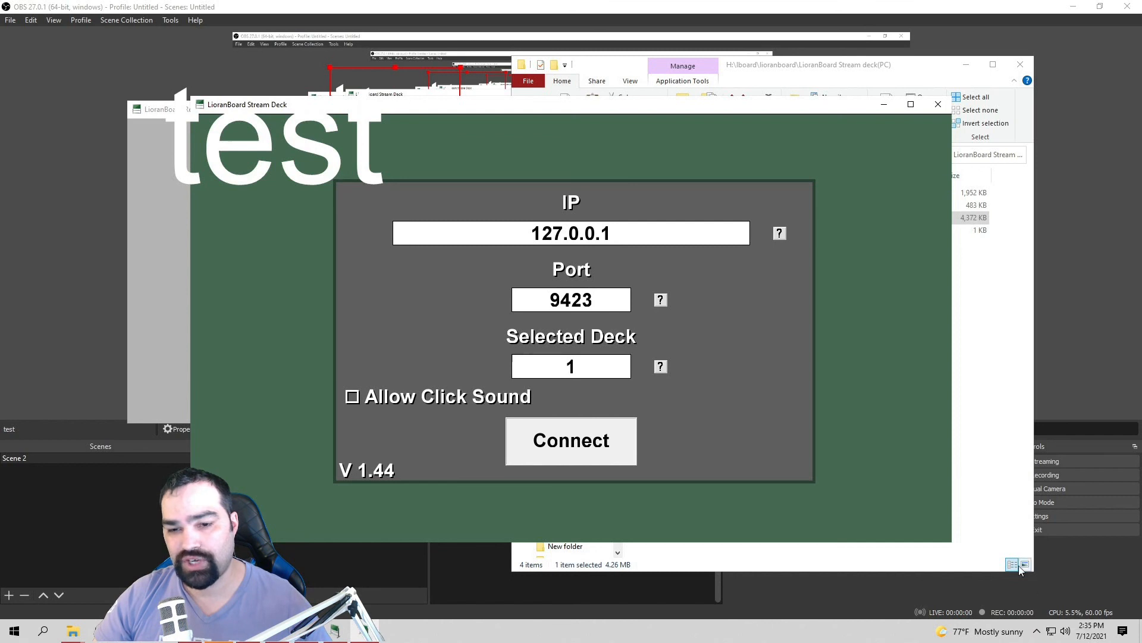
left_click(629, 233)
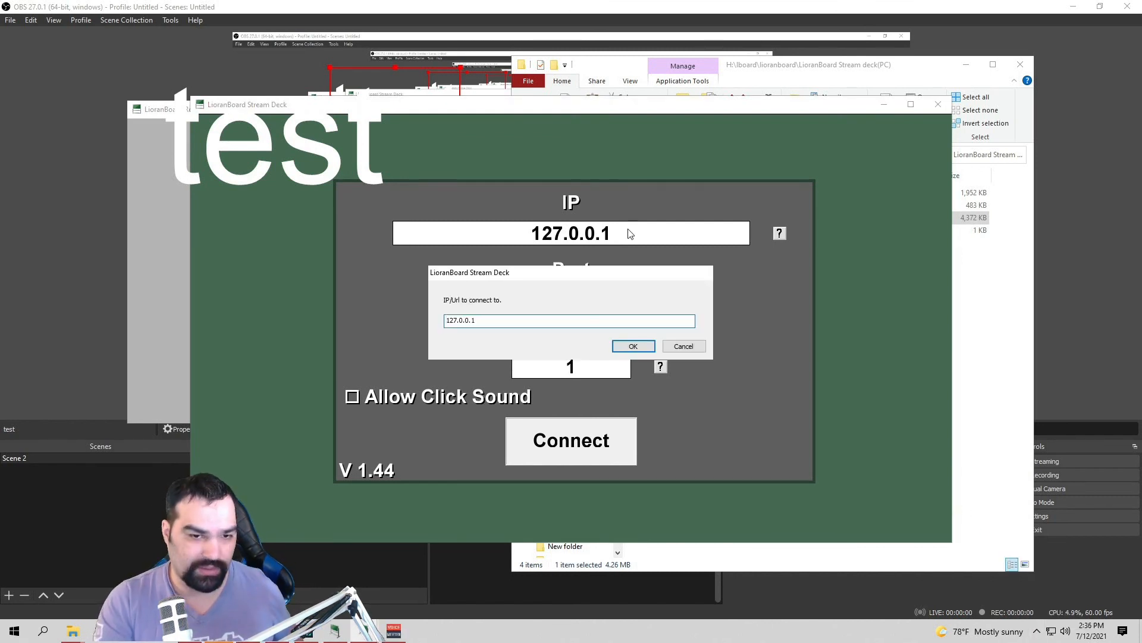
key("Right")
key("Right")
key("Right")
key("Right")
key("Right")
key("Right")
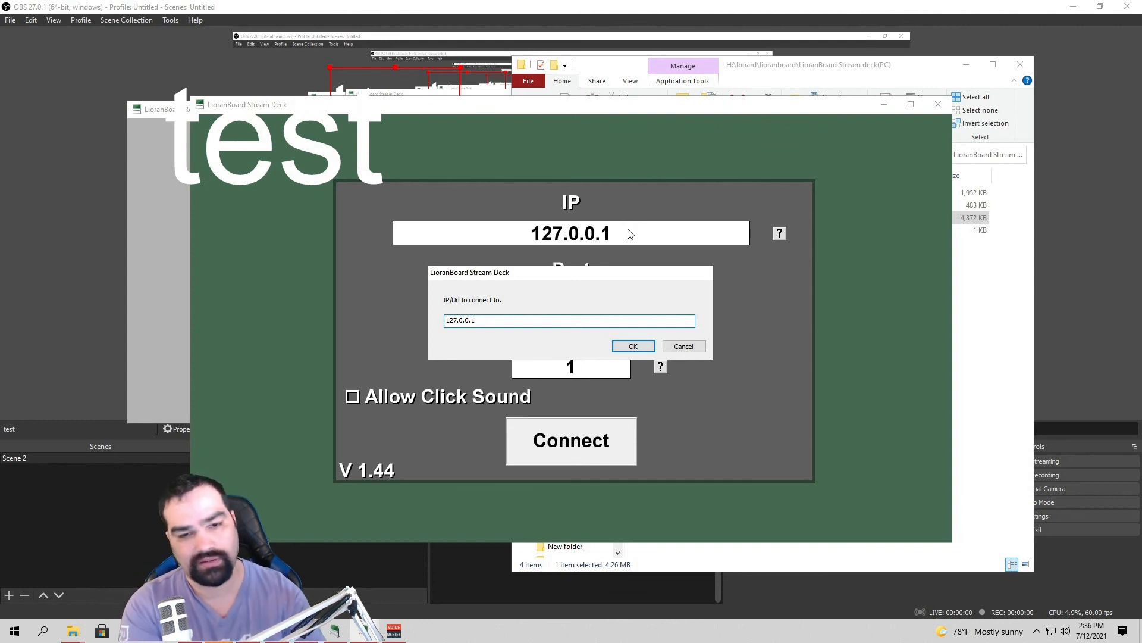
key("BackSpace")
key("BackSpace")
key("BackSpace")
key("BackSpace")
key("BackSpace")
key("BackSpace")
key("BackSpace")
key("BackSpace")
type("192.168.0.101")
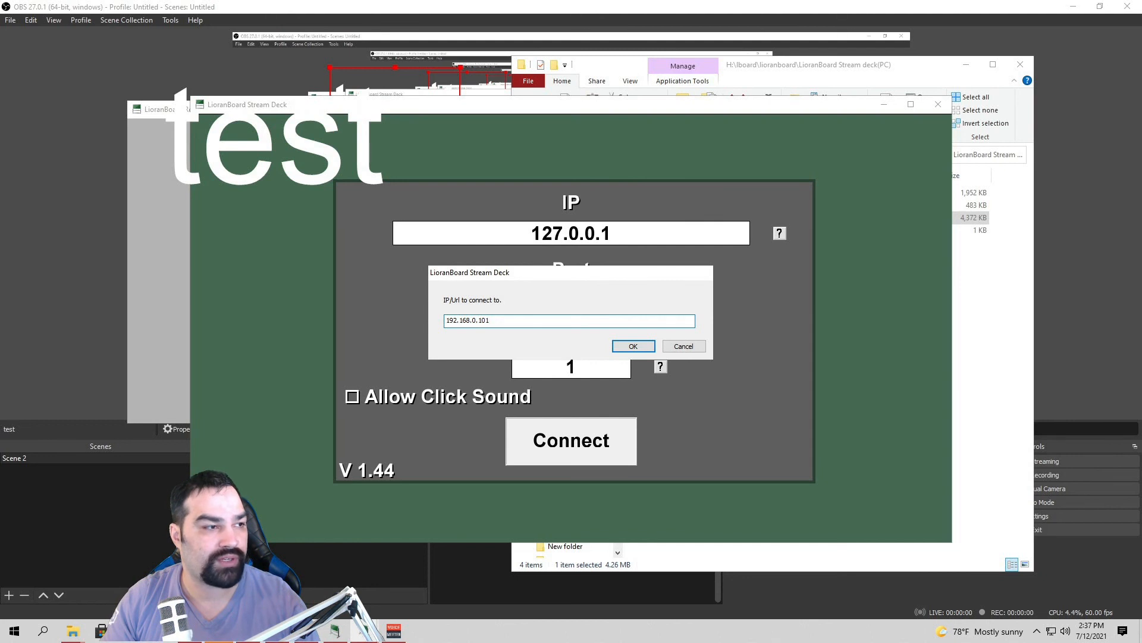
left_click(614, 351)
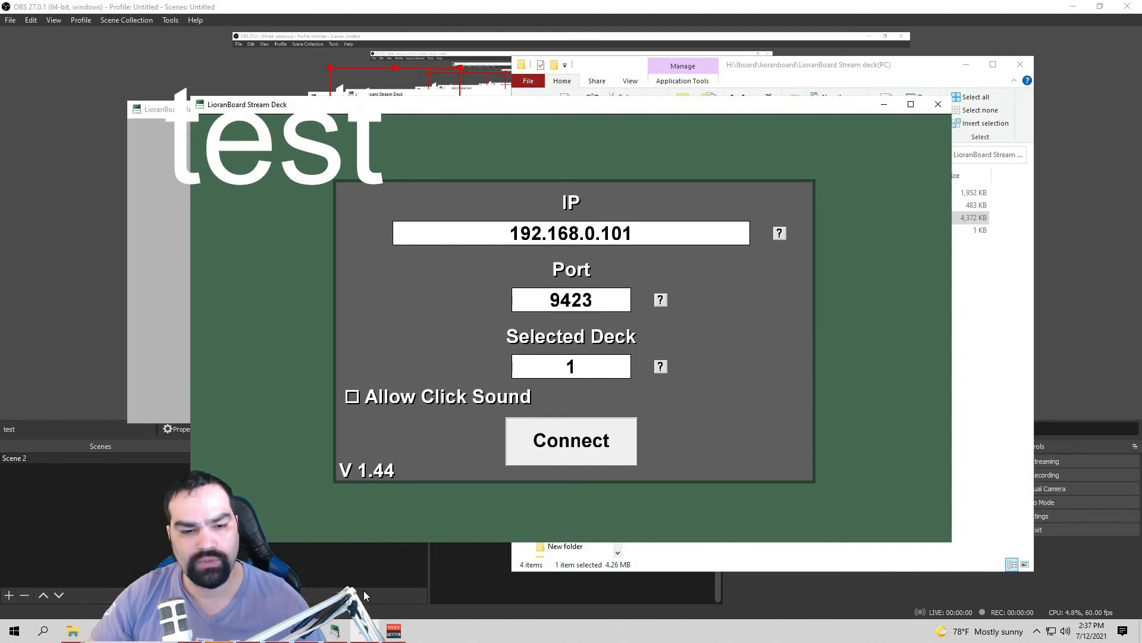
Step: Set the selected deck to 6 and connect to the receiver
mouse_move(334, 632)
left_click(337, 577)
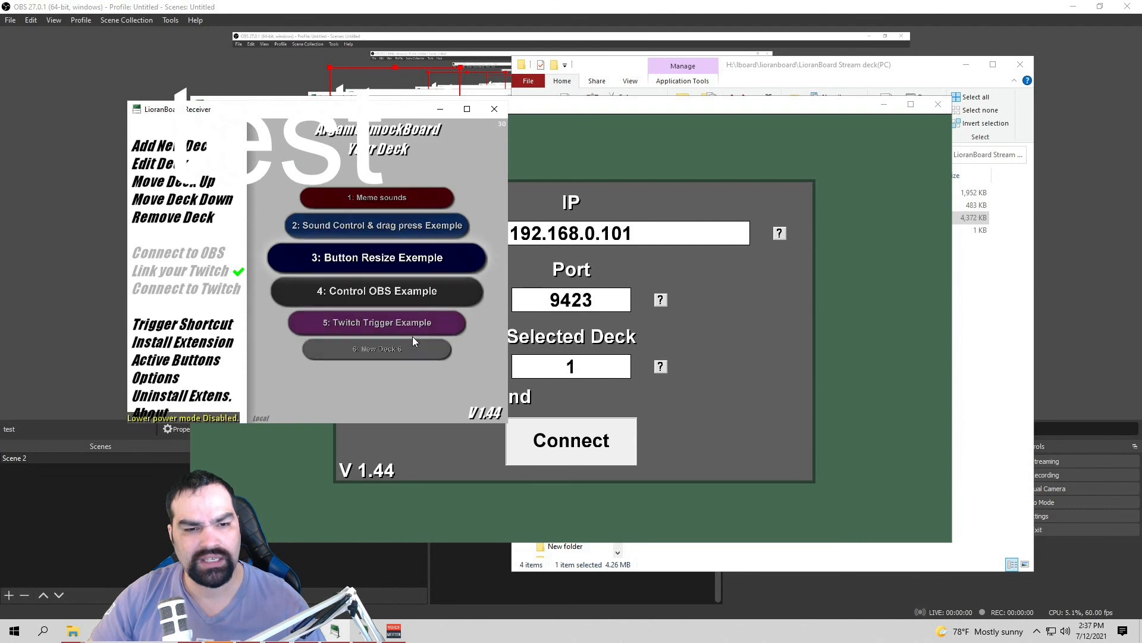
left_click(560, 366)
type("6")
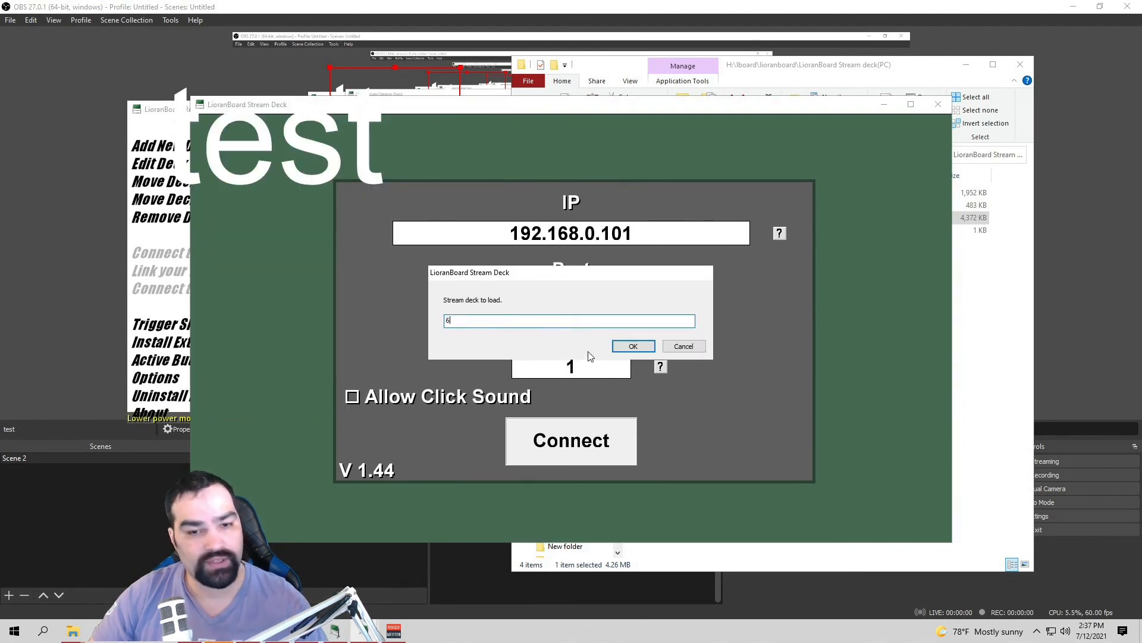
left_click(616, 350)
left_click(567, 442)
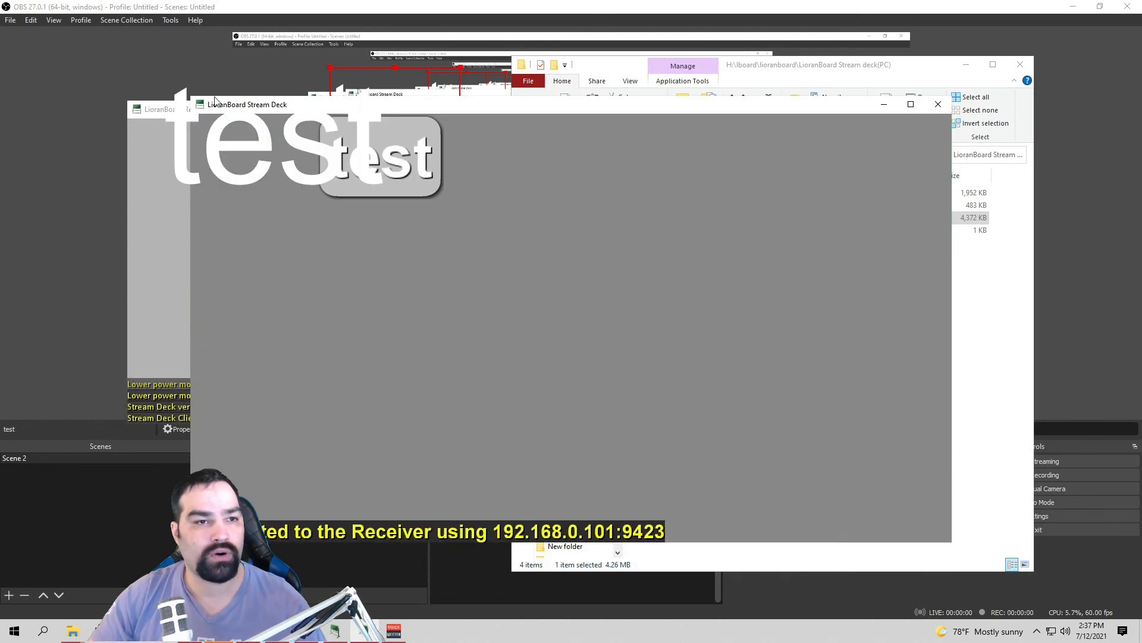
Step: Shrink the Stream Deck window beside OBS and minimize the LioranBoard Receiver
left_click_drag(191, 108, 479, 111)
left_click_drag(651, 119, 806, 114)
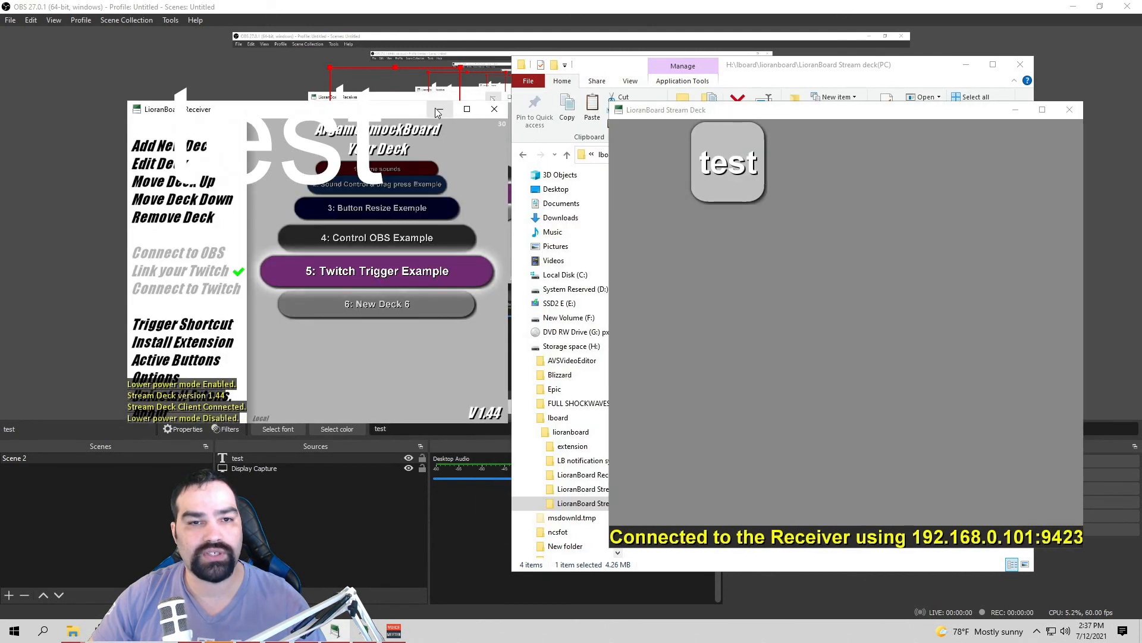
left_click(441, 109)
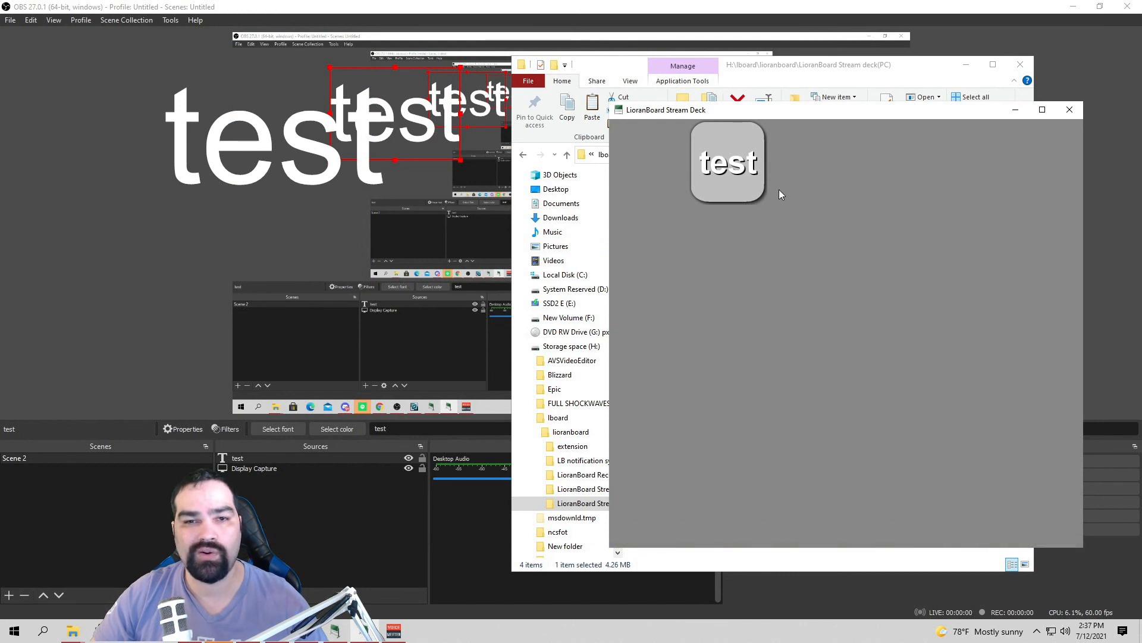
Step: Press the test button four times, hiding and showing the OBS test text twice
left_click(742, 170)
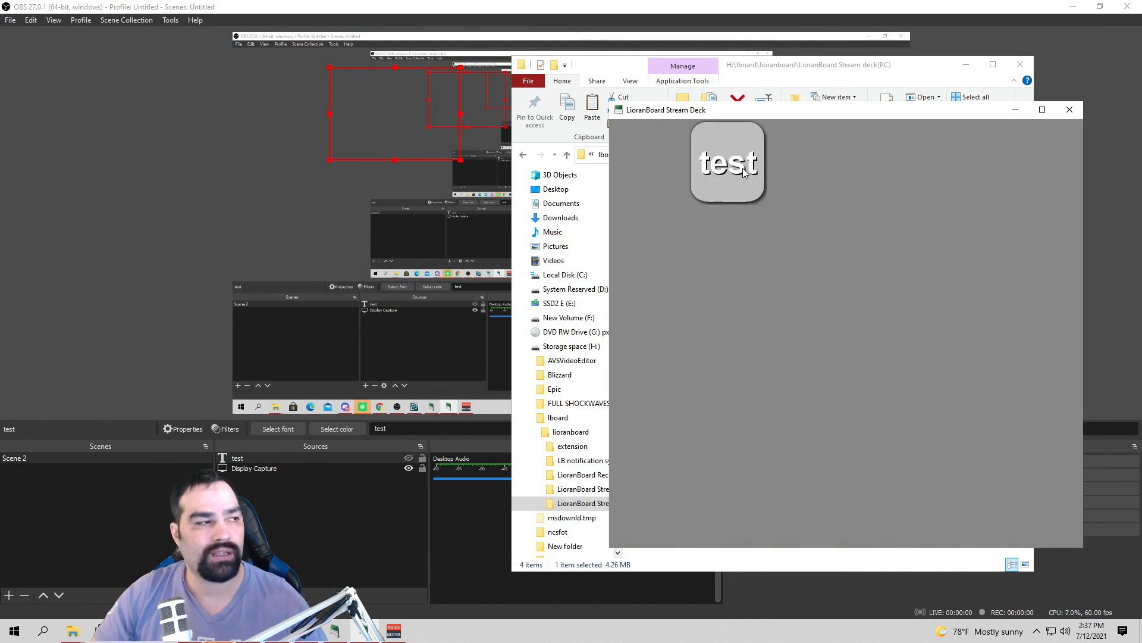
left_click(742, 173)
left_click(744, 180)
left_click(745, 179)
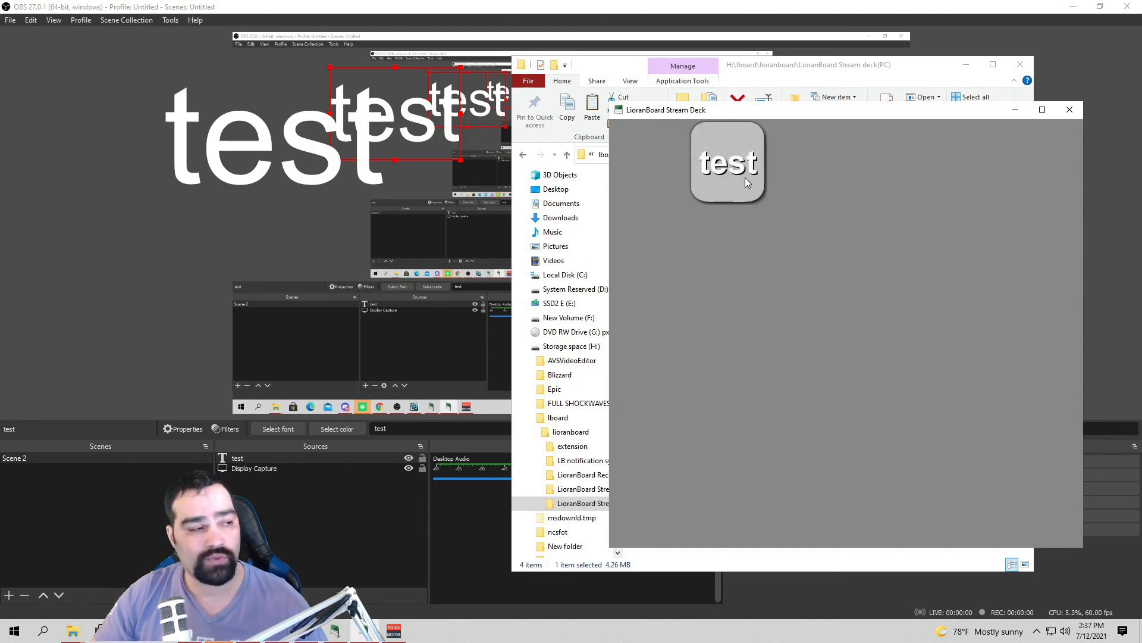